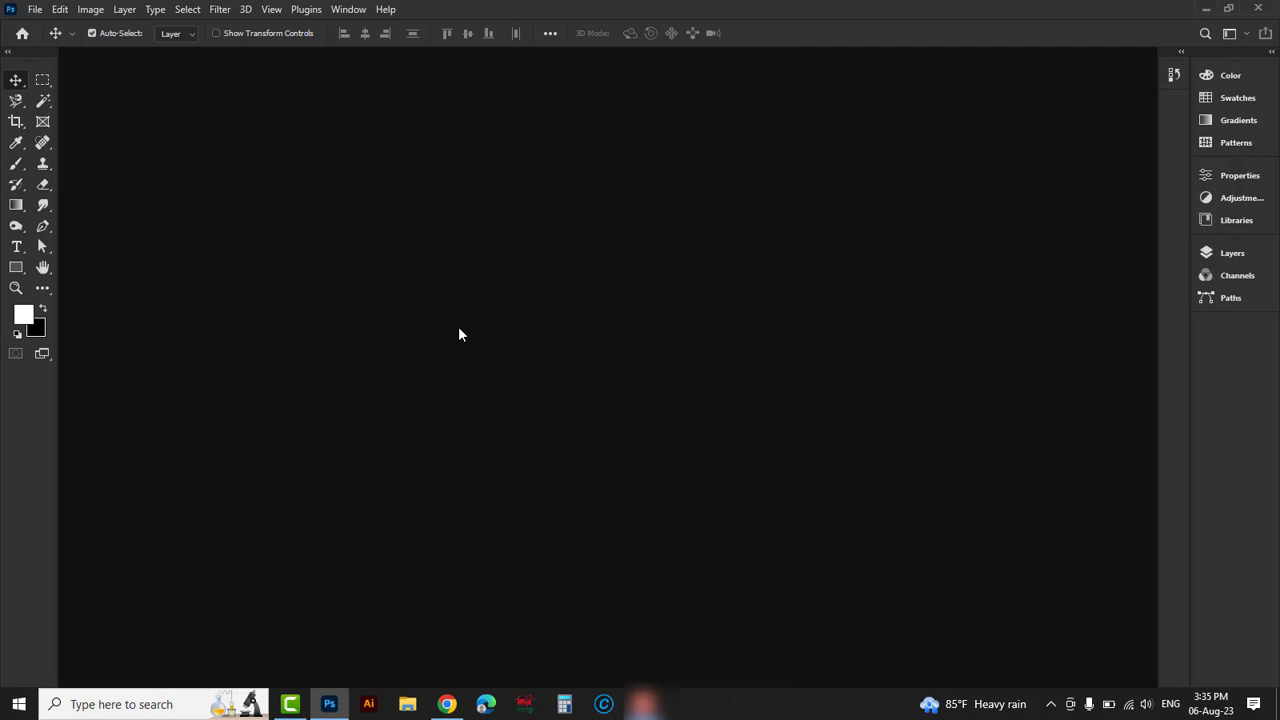
Step: Switch from the Crop tool to the Slice Select Tool in the crop-family flyout
{"action": "left_click", "coordinate": [16, 122]}
{"action": "right_click", "coordinate": [16, 122]}
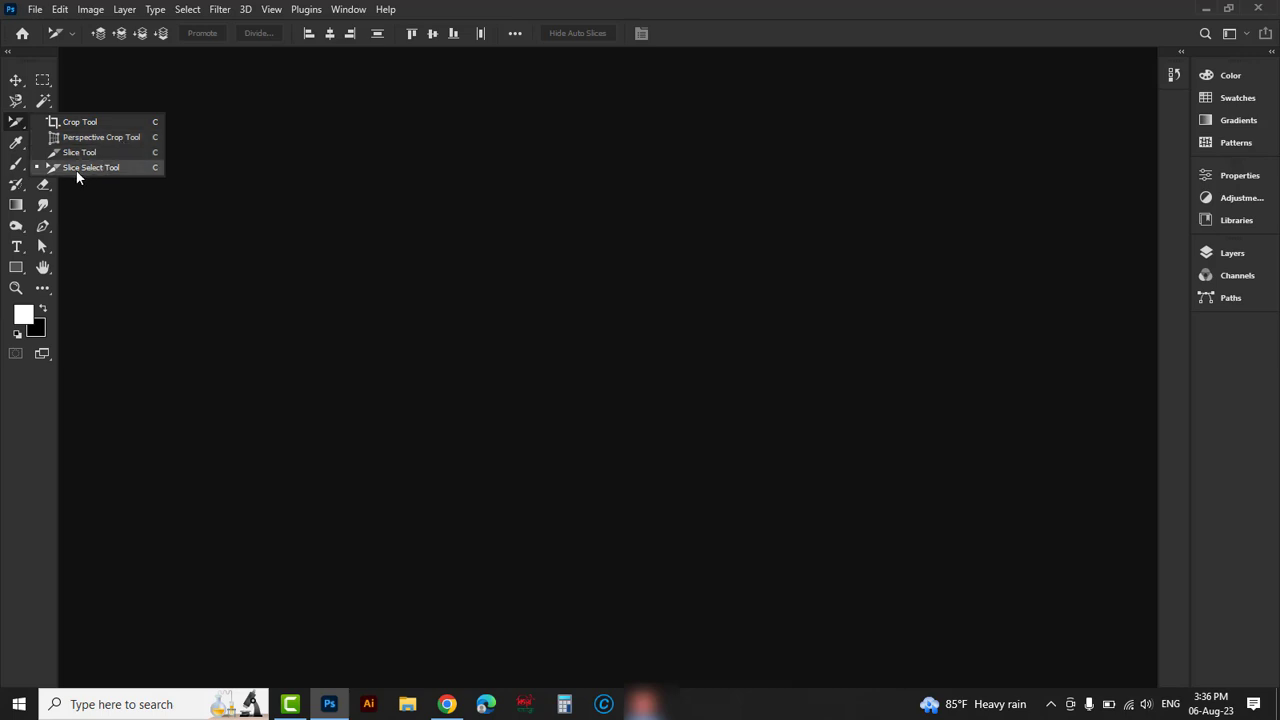
{"action": "left_click", "coordinate": [105, 172]}
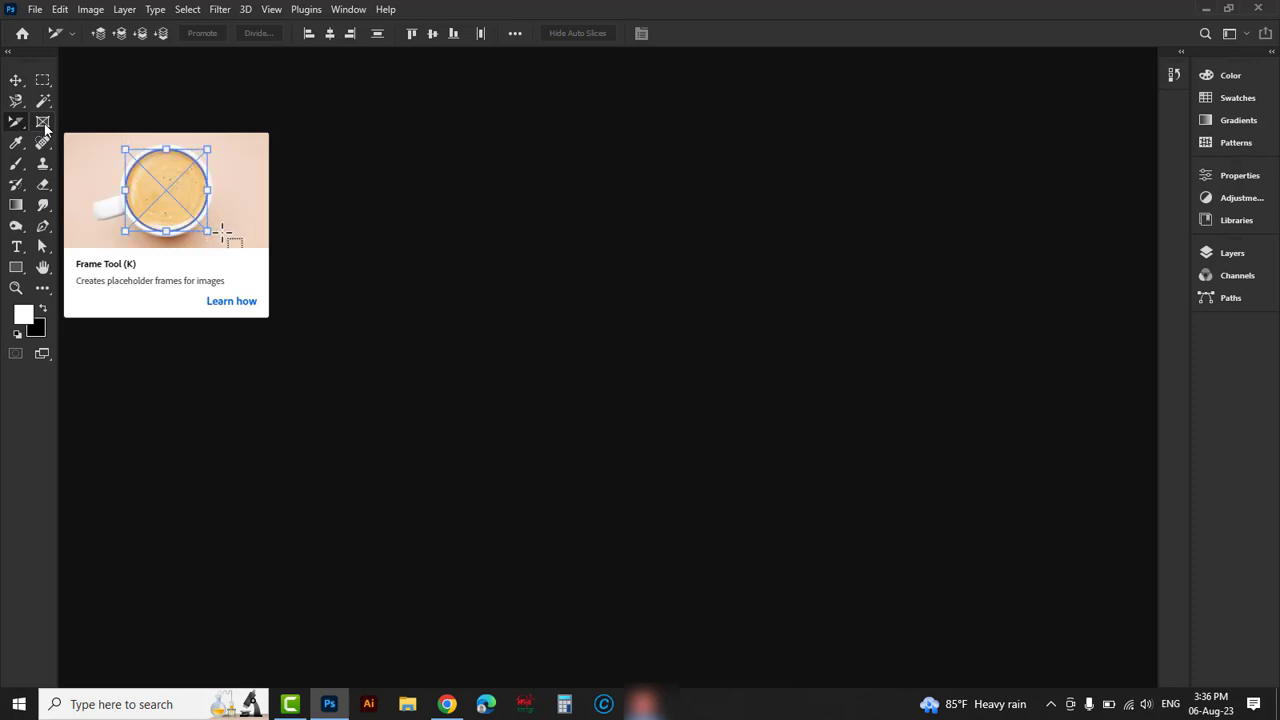
Step: Open all seven Class-6 images, 1 men.jpg through 7 phone.jpg, together
{"action": "left_click", "coordinate": [36, 10]}
{"action": "left_click", "coordinate": [234, 280]}
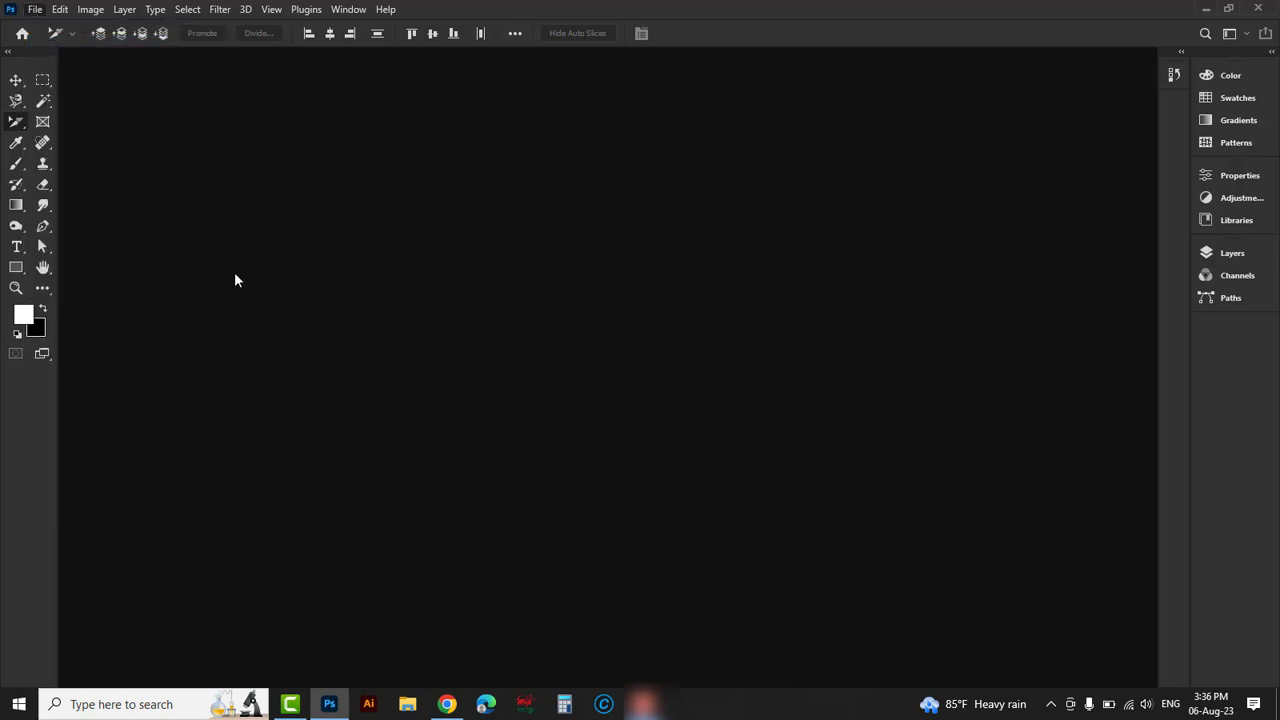
{"action": "left_click_drag", "start_coordinate": [805, 367], "coordinate": [258, 262]}
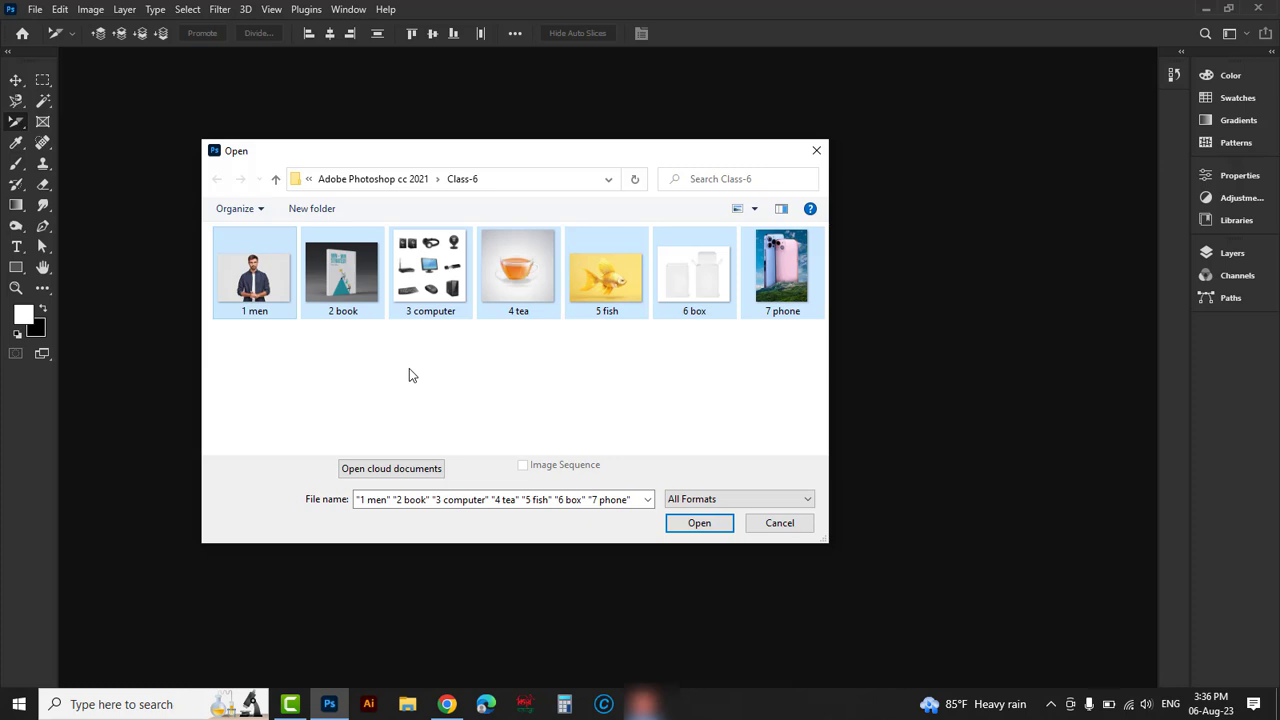
{"action": "left_click", "coordinate": [700, 523]}
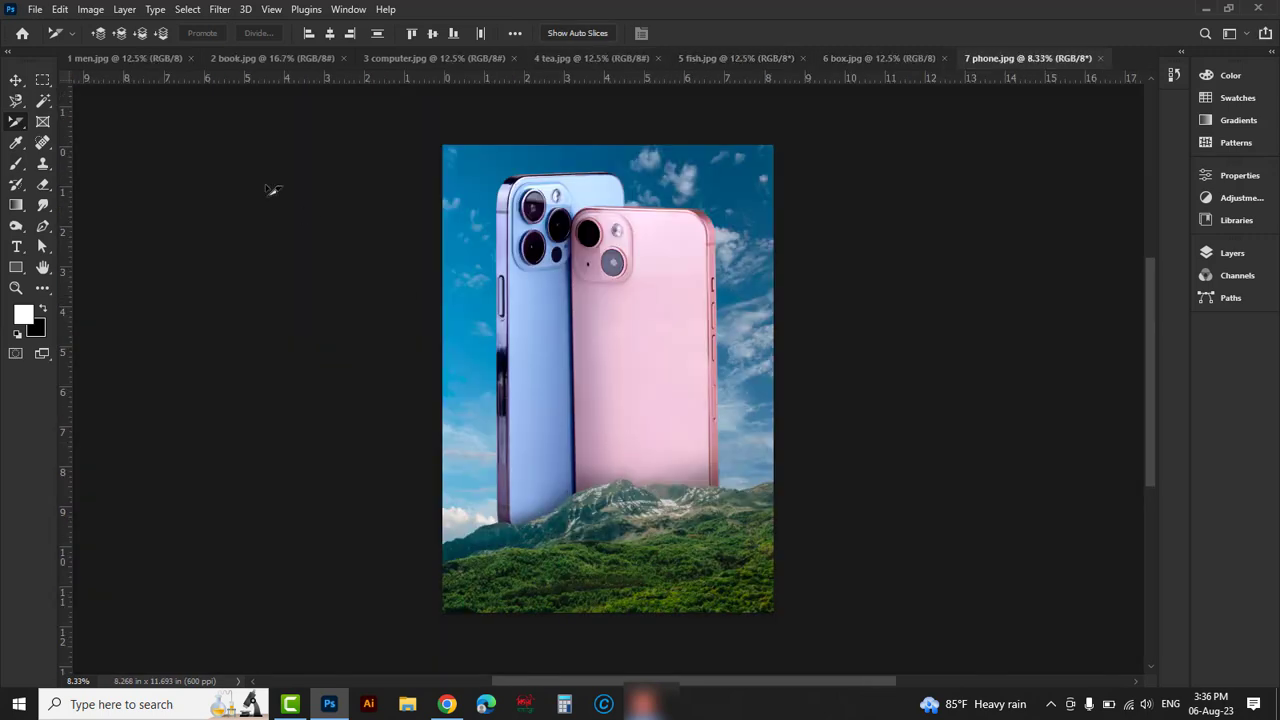
Step: Bring up 1 men.jpg and activate the Crop Tool framing the whole photo
{"action": "left_click", "coordinate": [136, 60]}
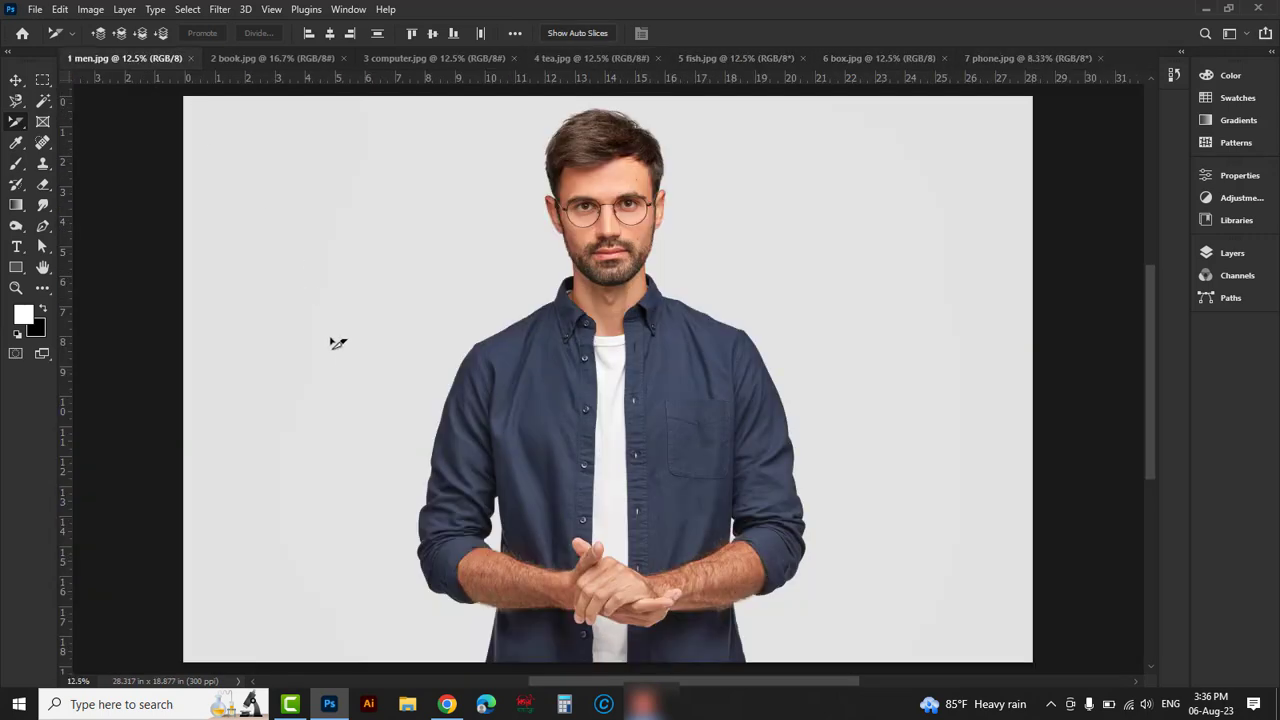
{"action": "right_click", "coordinate": [15, 126]}
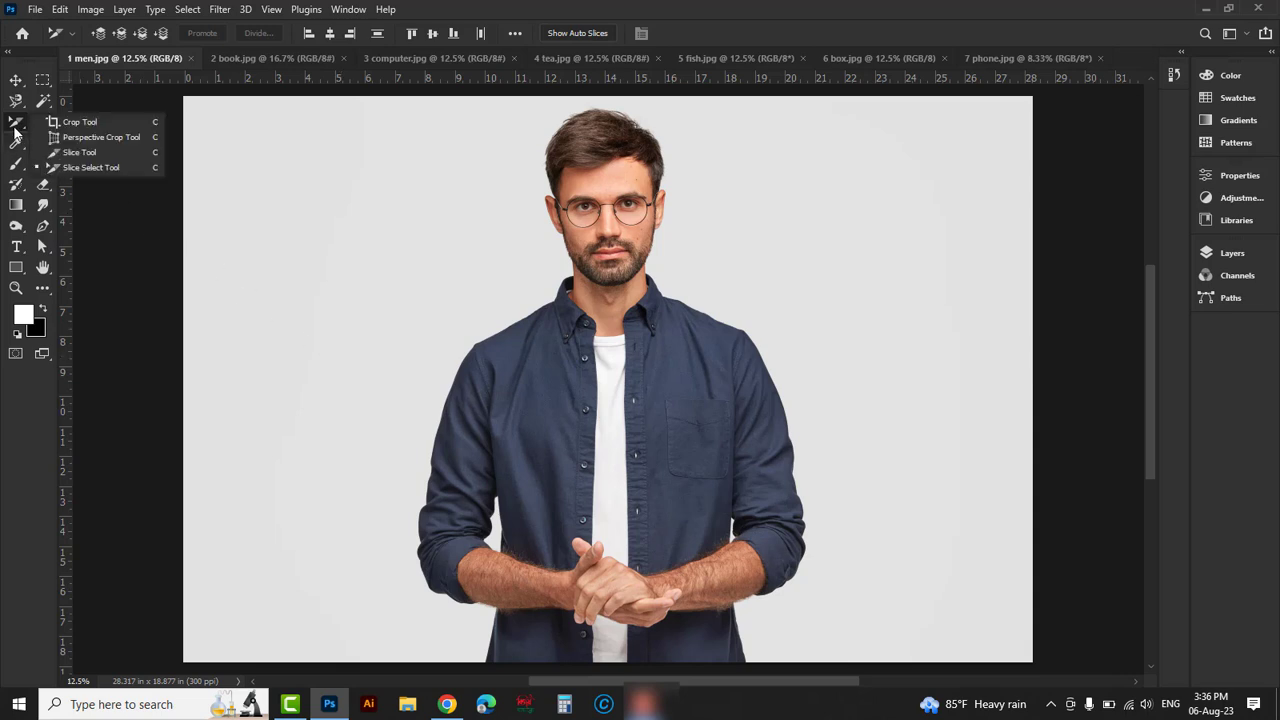
{"action": "left_click", "coordinate": [80, 122]}
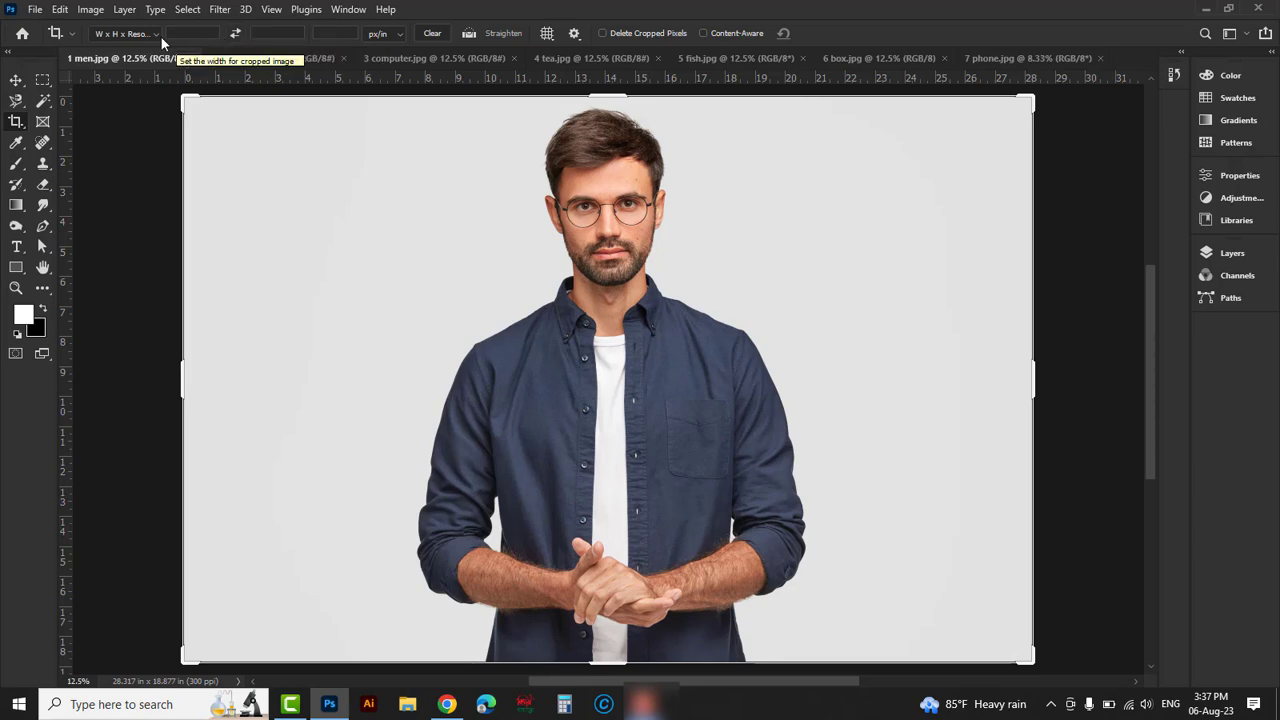
Step: Set the crop preset to Ratio and tighten the frame to about 16.2 × 16.4 in around the man
{"action": "left_click", "coordinate": [125, 33]}
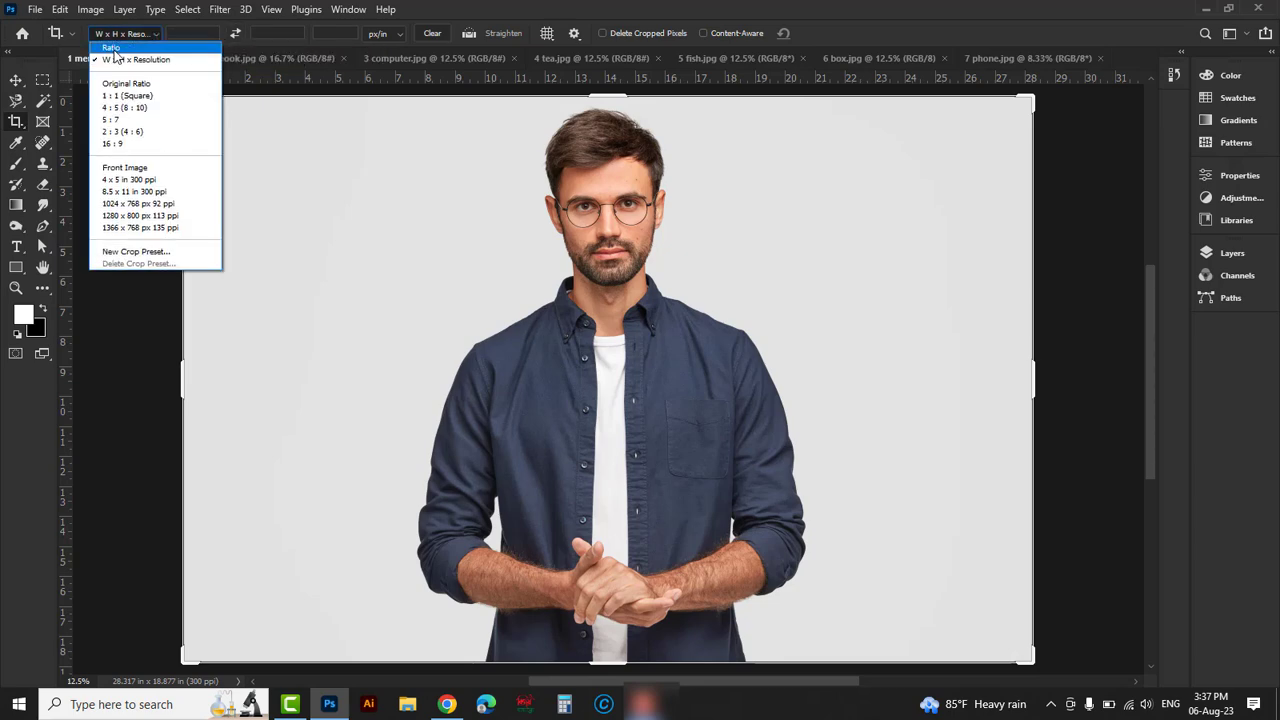
{"action": "left_click", "coordinate": [112, 48]}
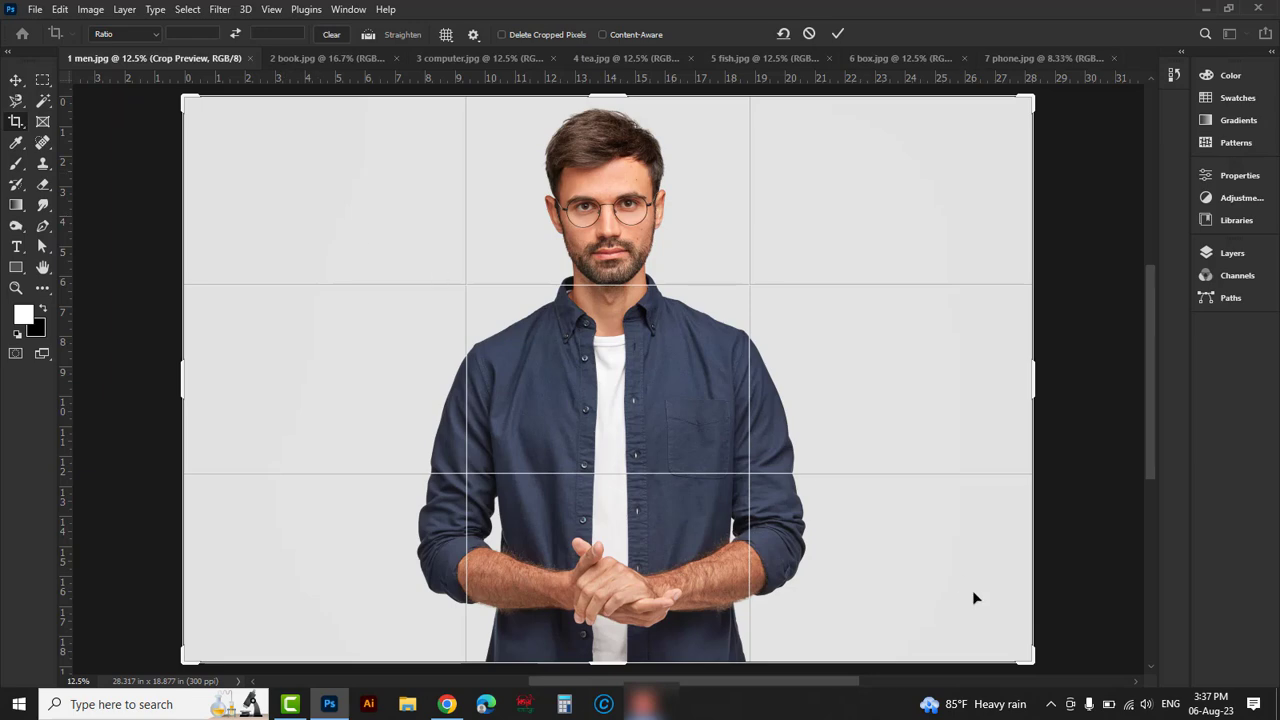
{"action": "left_click_drag", "start_coordinate": [1029, 660], "coordinate": [932, 592]}
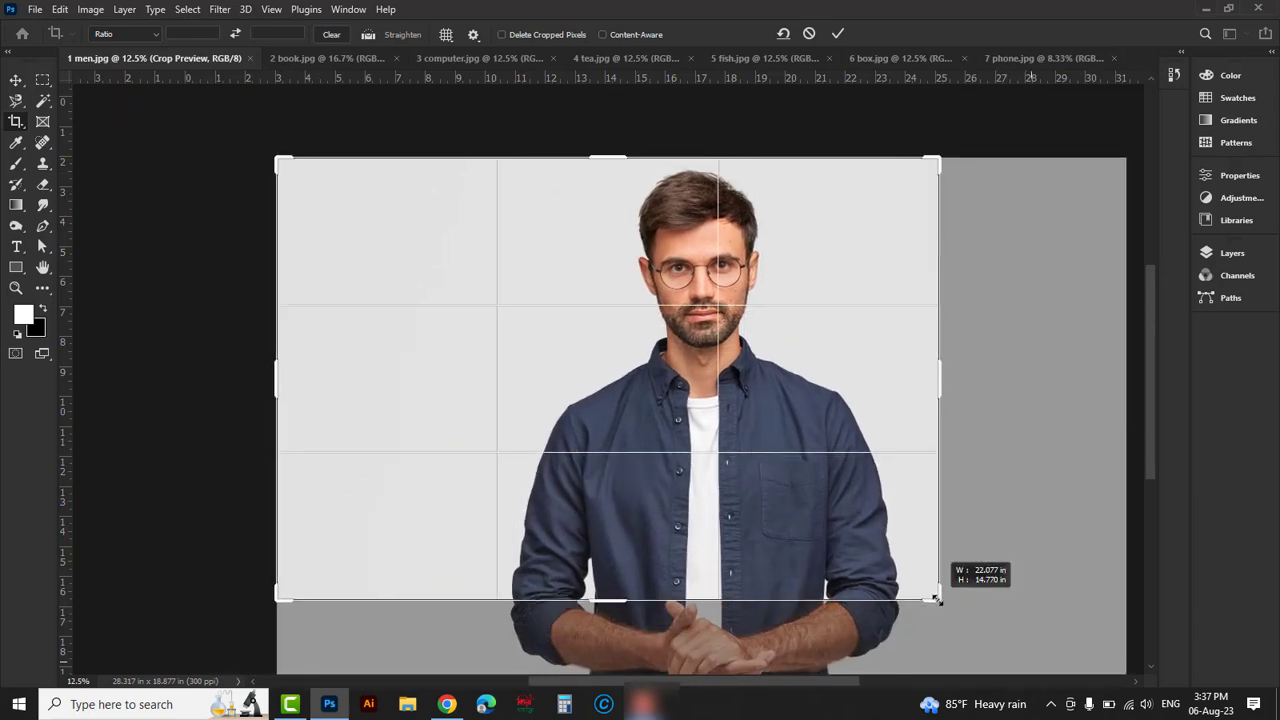
{"action": "left_click_drag", "start_coordinate": [277, 597], "coordinate": [342, 611]}
{"action": "left_click_drag", "start_coordinate": [889, 616], "coordinate": [826, 629]}
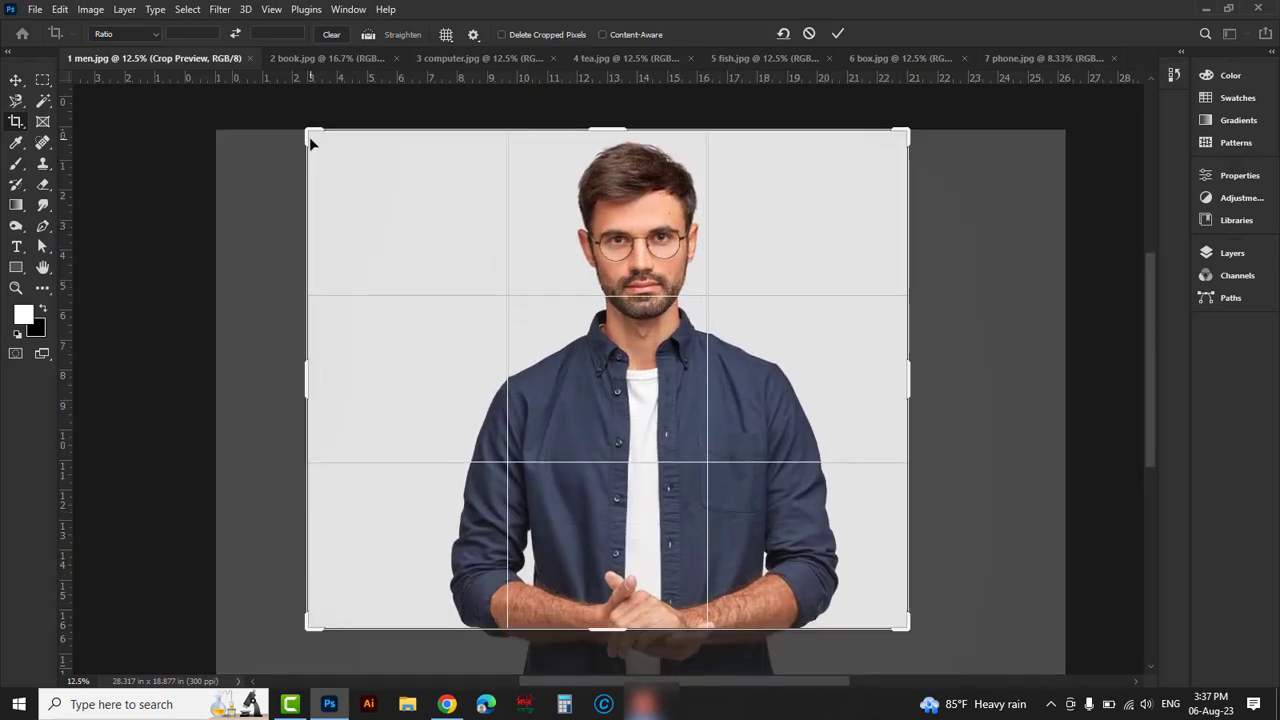
{"action": "left_click_drag", "start_coordinate": [309, 136], "coordinate": [363, 131]}
{"action": "left_click", "coordinate": [157, 36]}
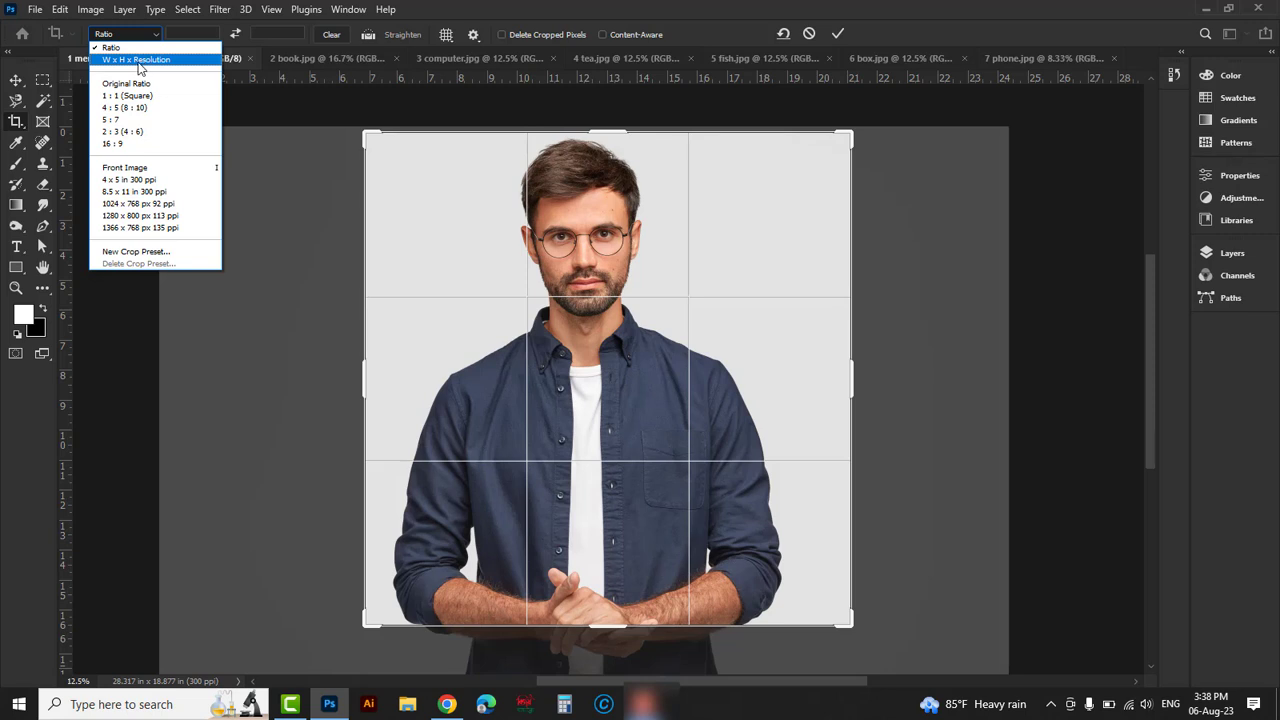
Step: Crop to a 1.77 × 2.17 in W x H x Resolution portrait framing the man's head and shoulders
{"action": "left_click", "coordinate": [143, 65]}
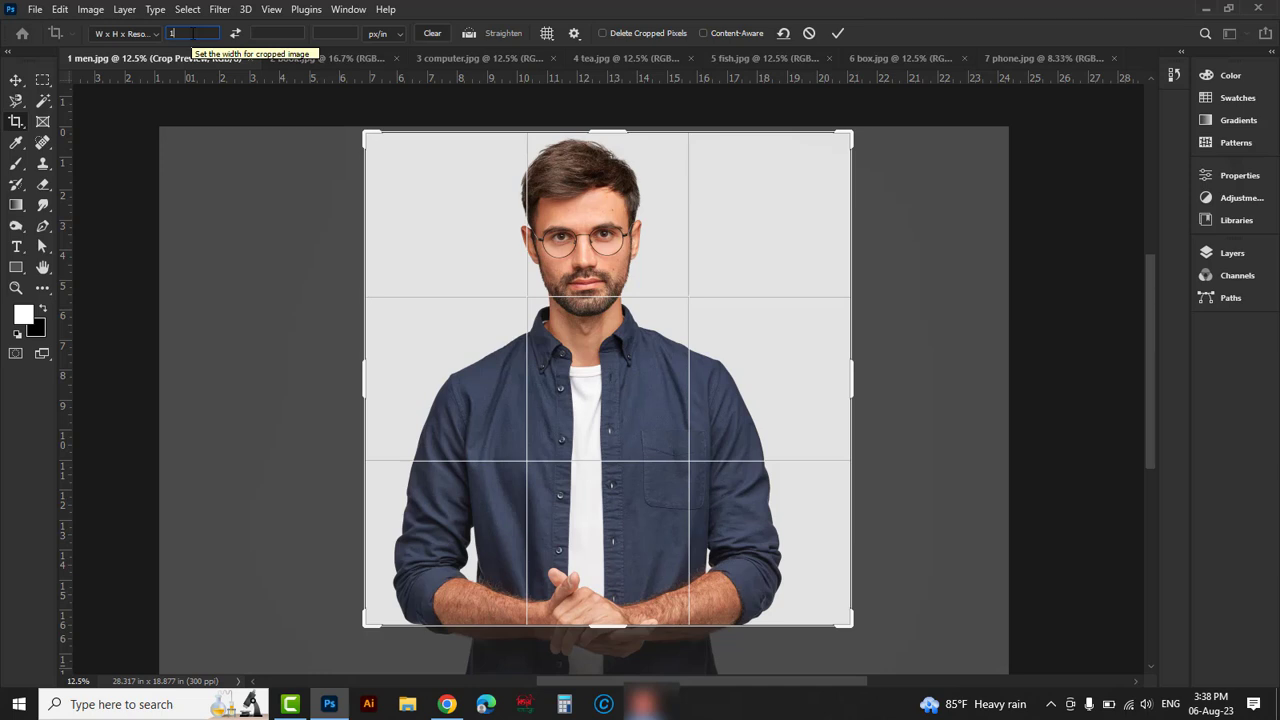
{"action": "type", "text": "1.77"}
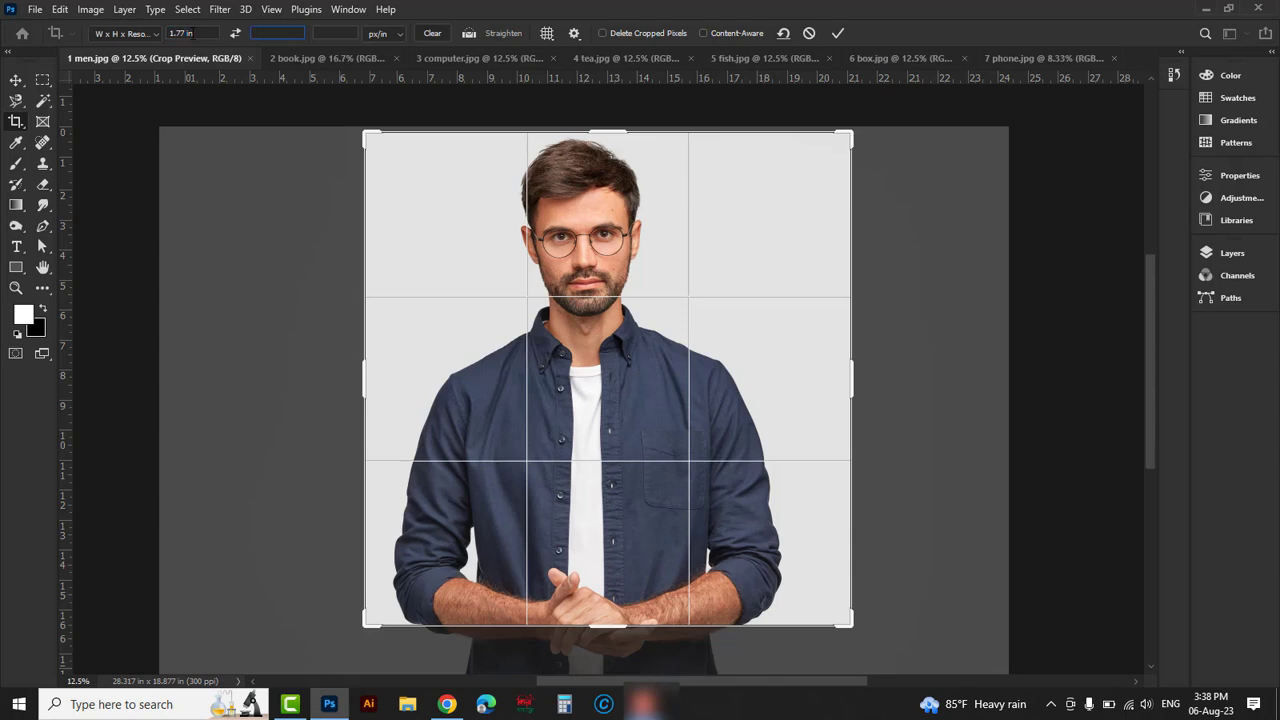
{"action": "type", "text": "2"}
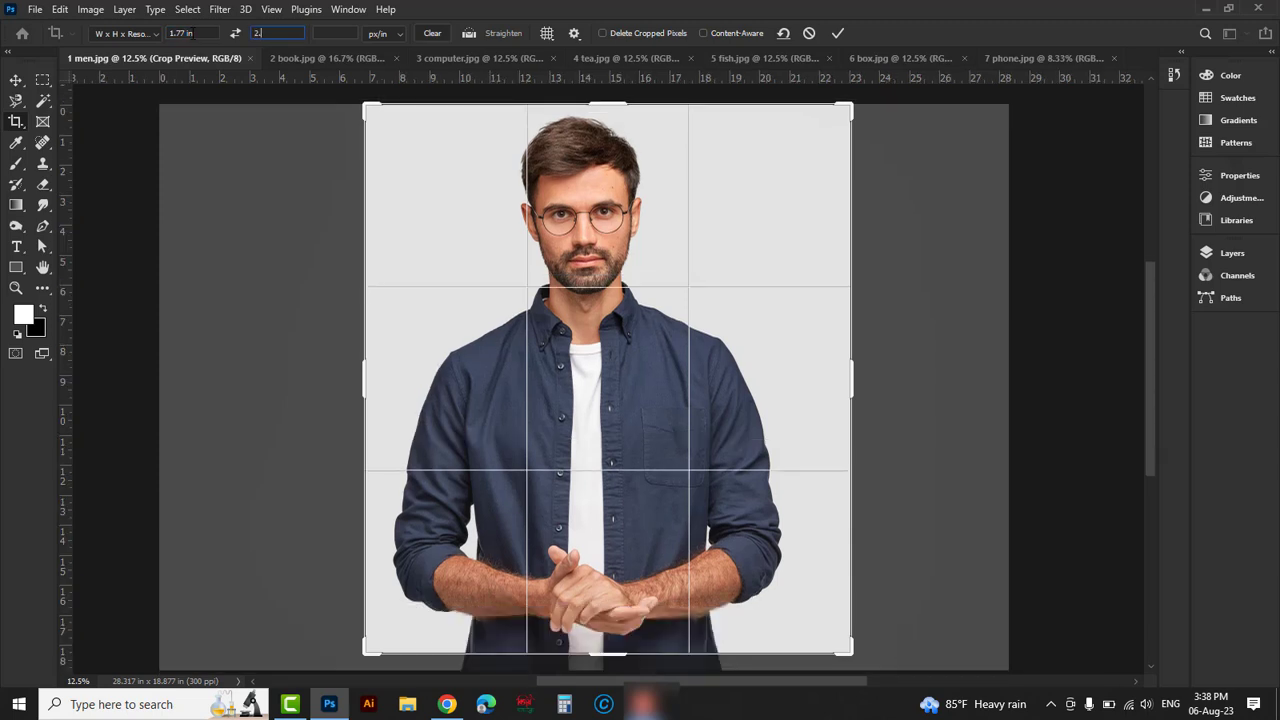
{"action": "type", "text": ".17"}
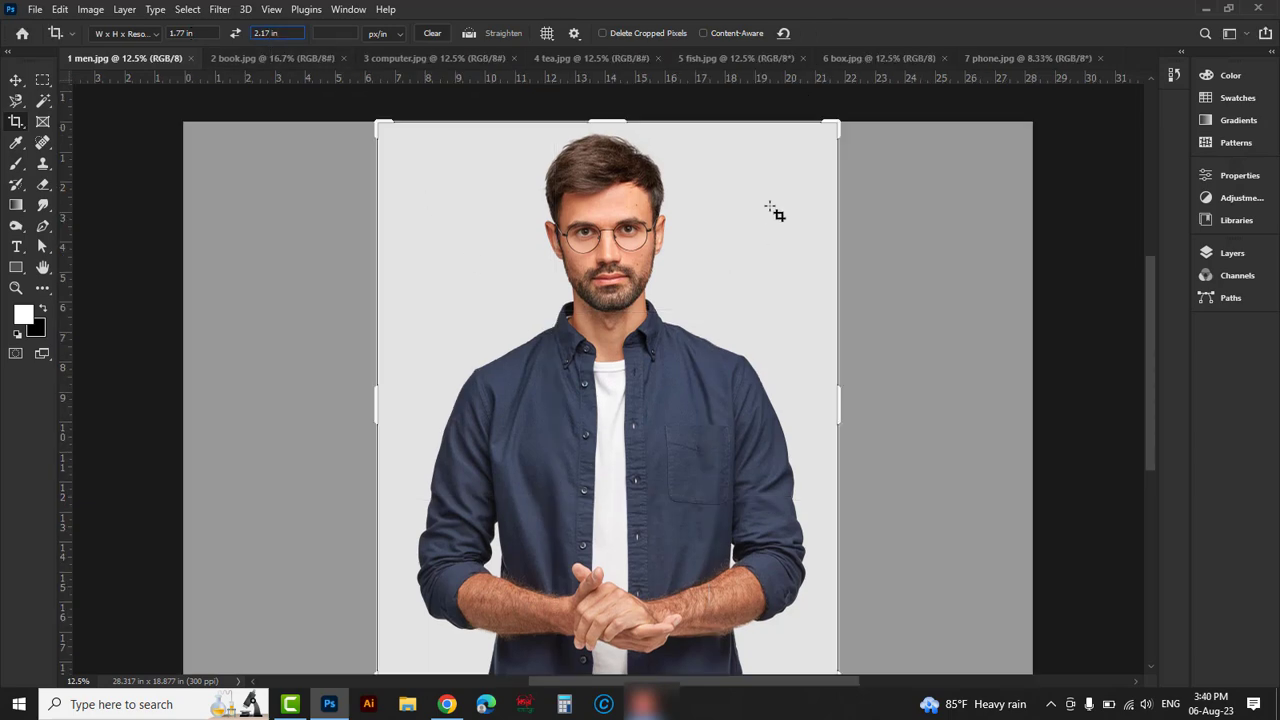
{"action": "left_click_drag", "start_coordinate": [834, 124], "coordinate": [754, 291]}
{"action": "left_click_drag", "start_coordinate": [445, 603], "coordinate": [483, 556]}
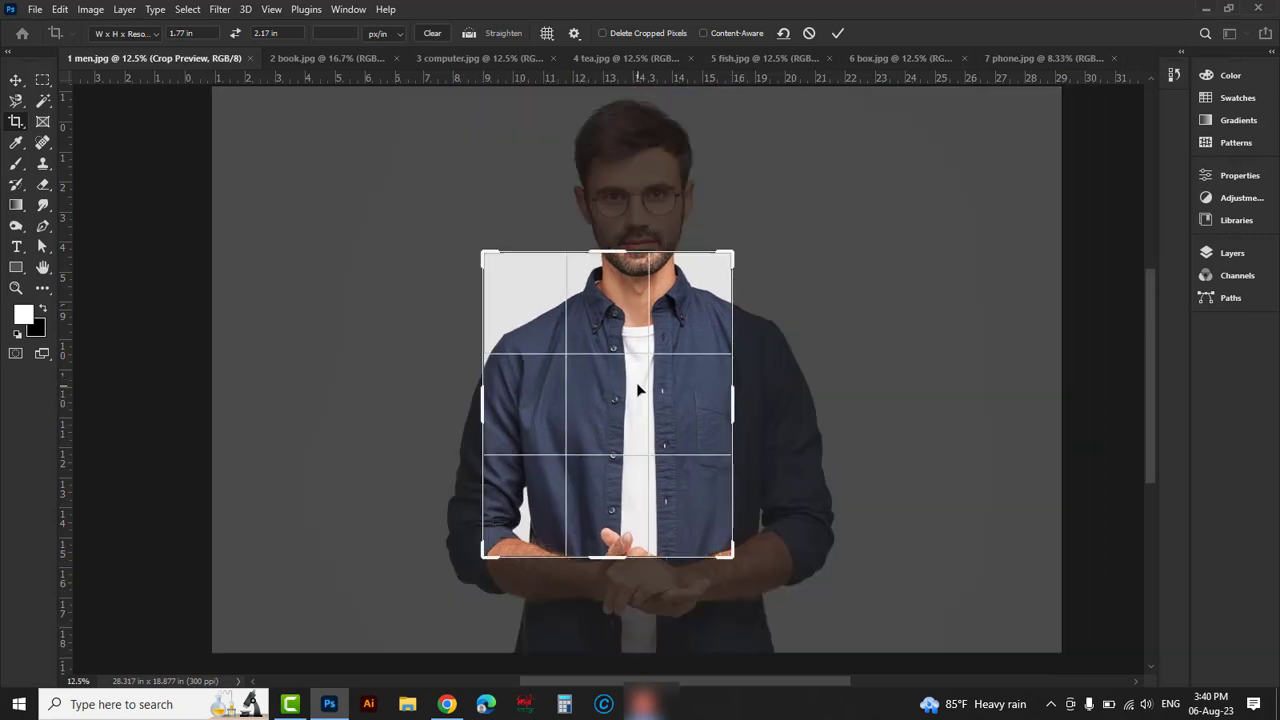
{"action": "left_click_drag", "start_coordinate": [636, 382], "coordinate": [612, 550]}
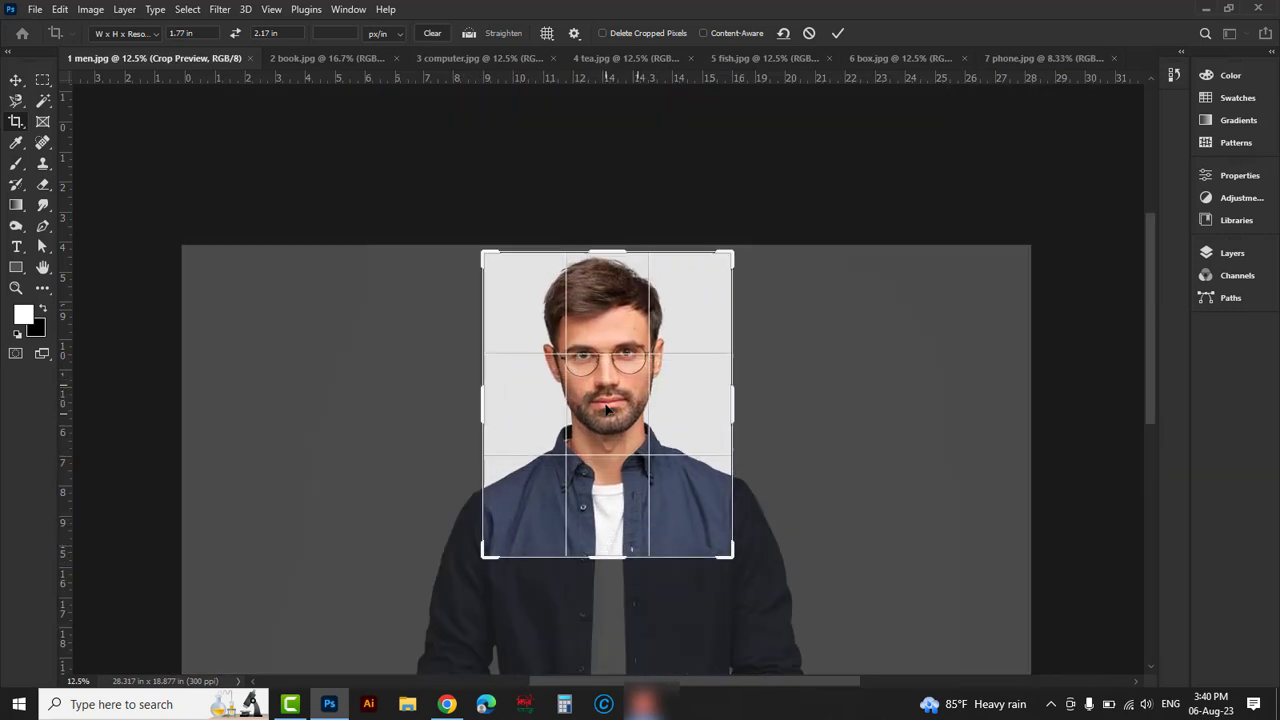
{"action": "left_click_drag", "start_coordinate": [605, 413], "coordinate": [605, 405]}
{"action": "left_click_drag", "start_coordinate": [484, 554], "coordinate": [475, 566]}
{"action": "left_click_drag", "start_coordinate": [742, 567], "coordinate": [776, 566]}
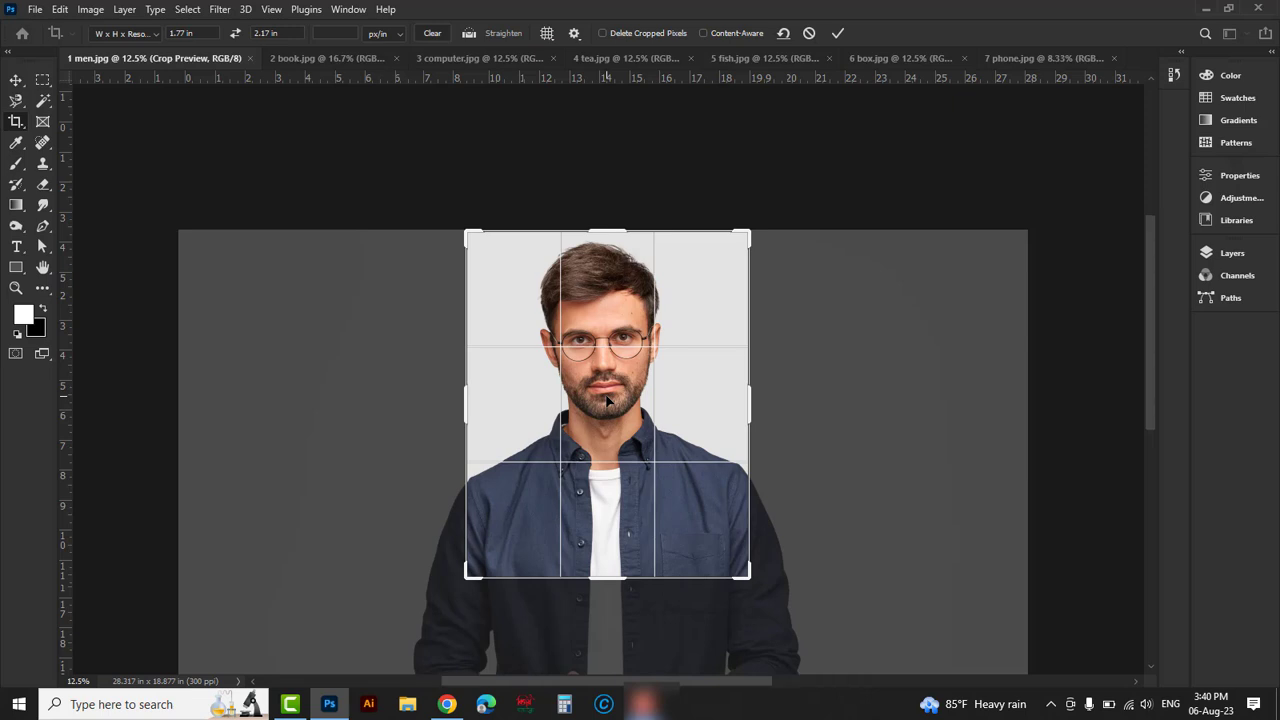
{"action": "key", "text": "Return"}
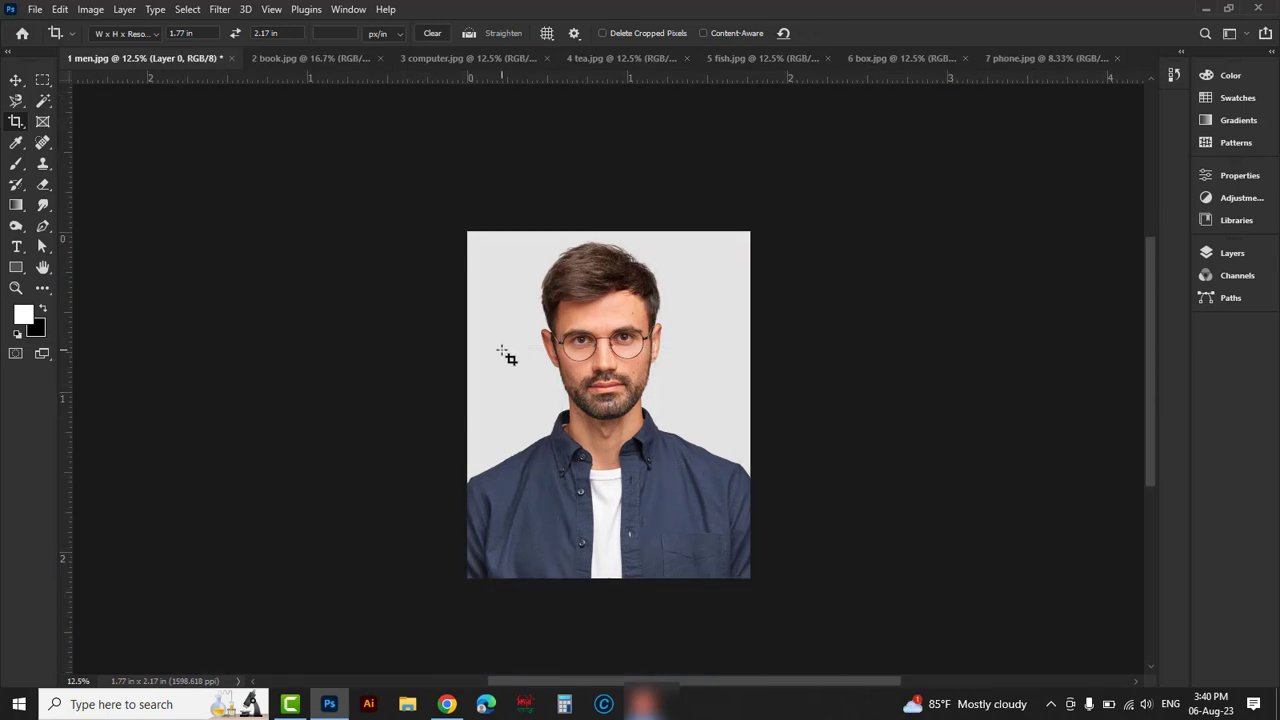
Step: Undo the portrait crop to restore the full 28.317 × 18.877 in men photo
{"action": "key", "text": "ctrl+z"}
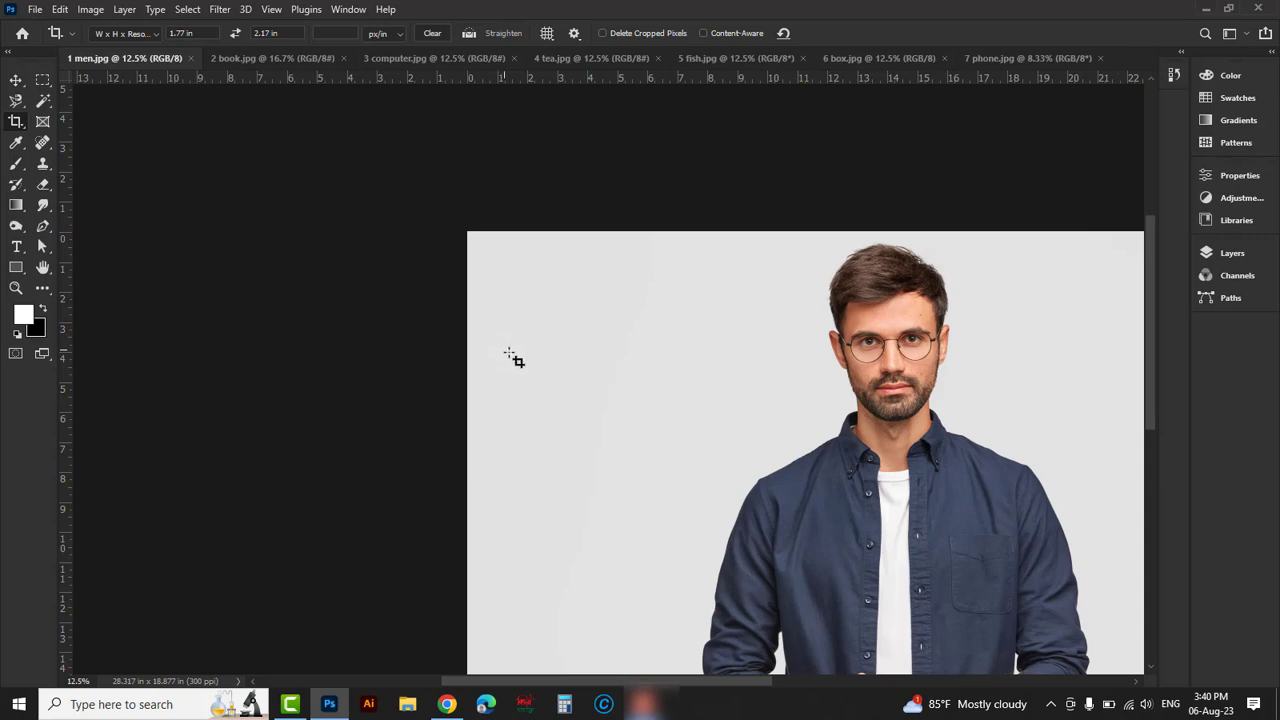
{"action": "left_click_drag", "start_coordinate": [734, 457], "coordinate": [478, 355]}
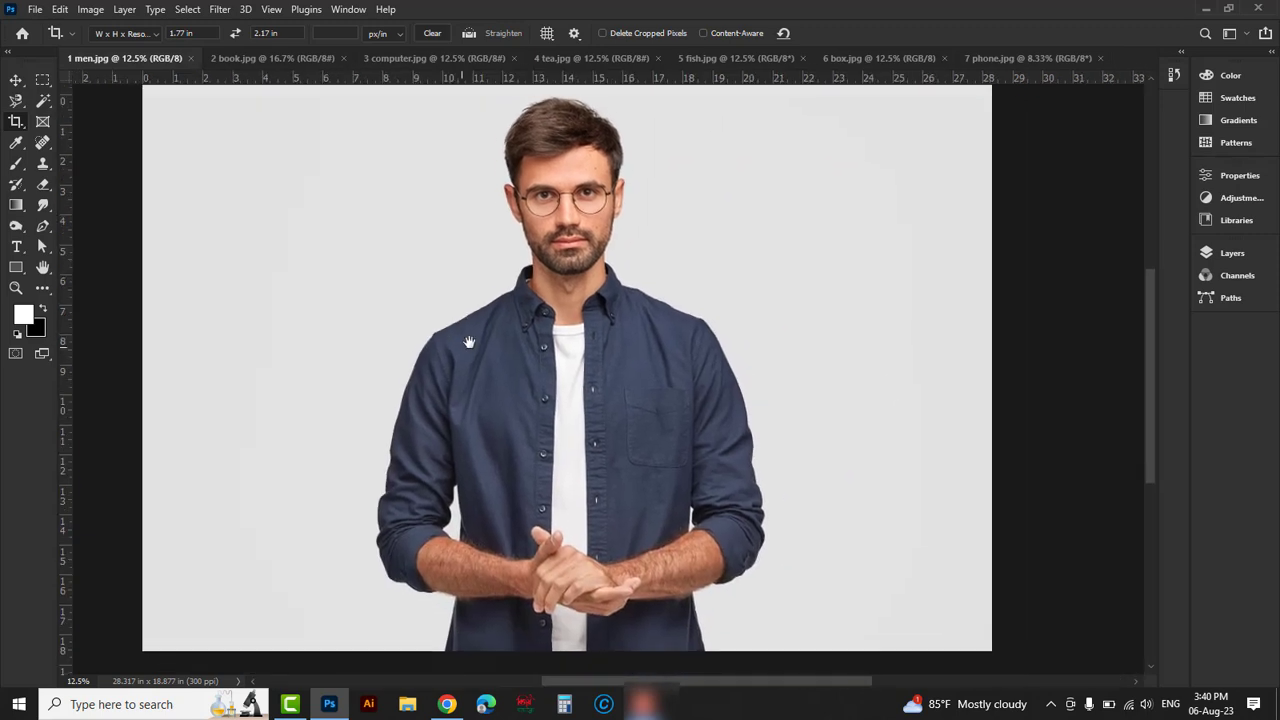
{"action": "left_click", "coordinate": [157, 35]}
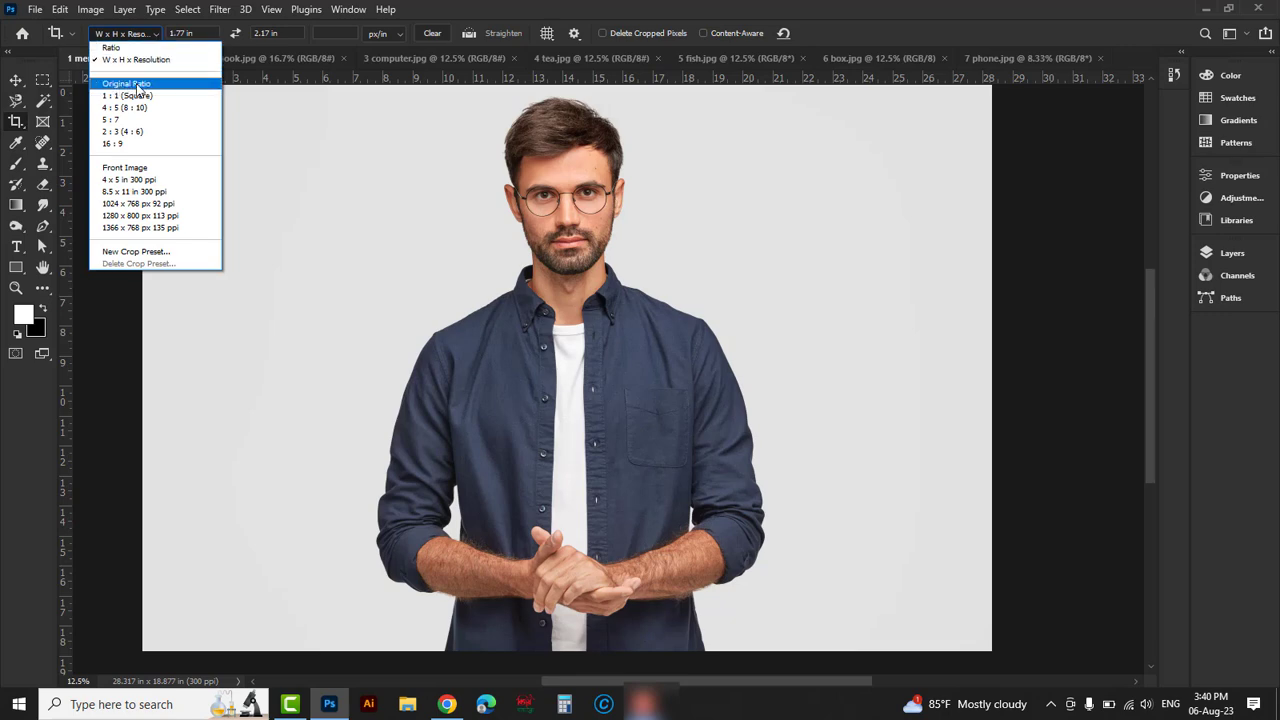
Step: Apply an Original Ratio crop trimming the photo to the man's head and upper body, 21.143 × 14.093 in
{"action": "left_click", "coordinate": [127, 84]}
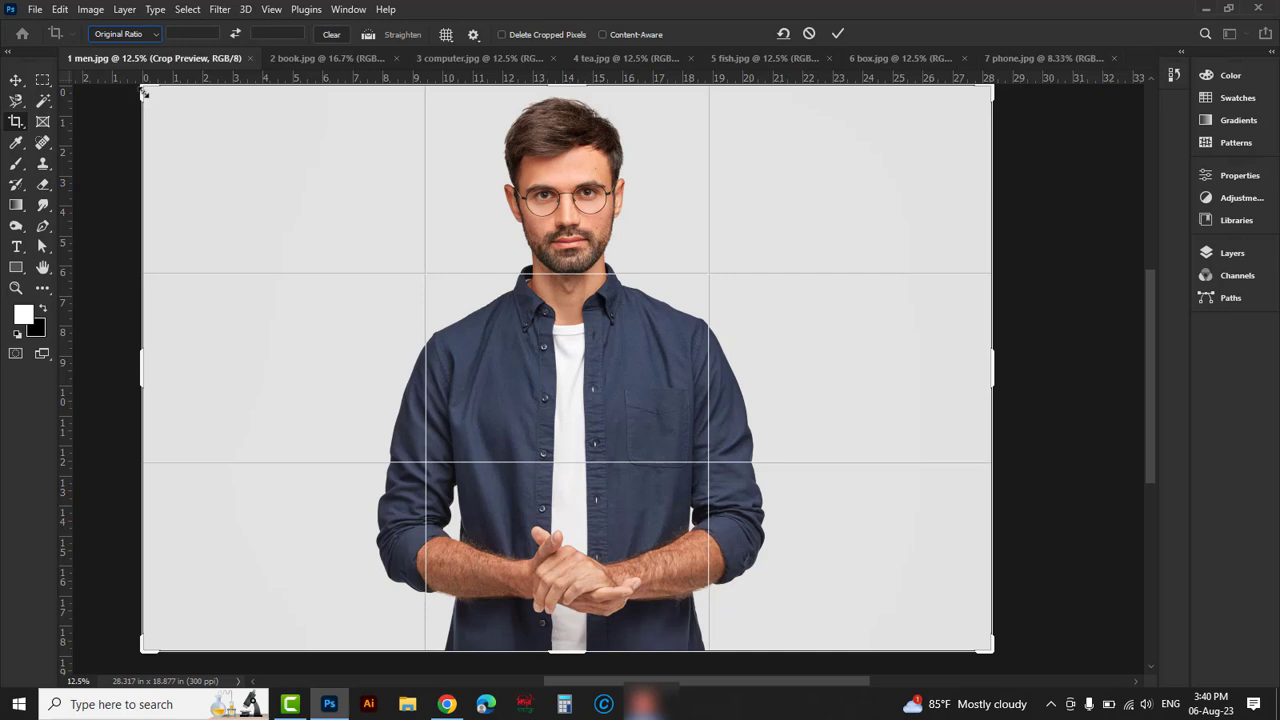
{"action": "left_click_drag", "start_coordinate": [143, 91], "coordinate": [251, 160]}
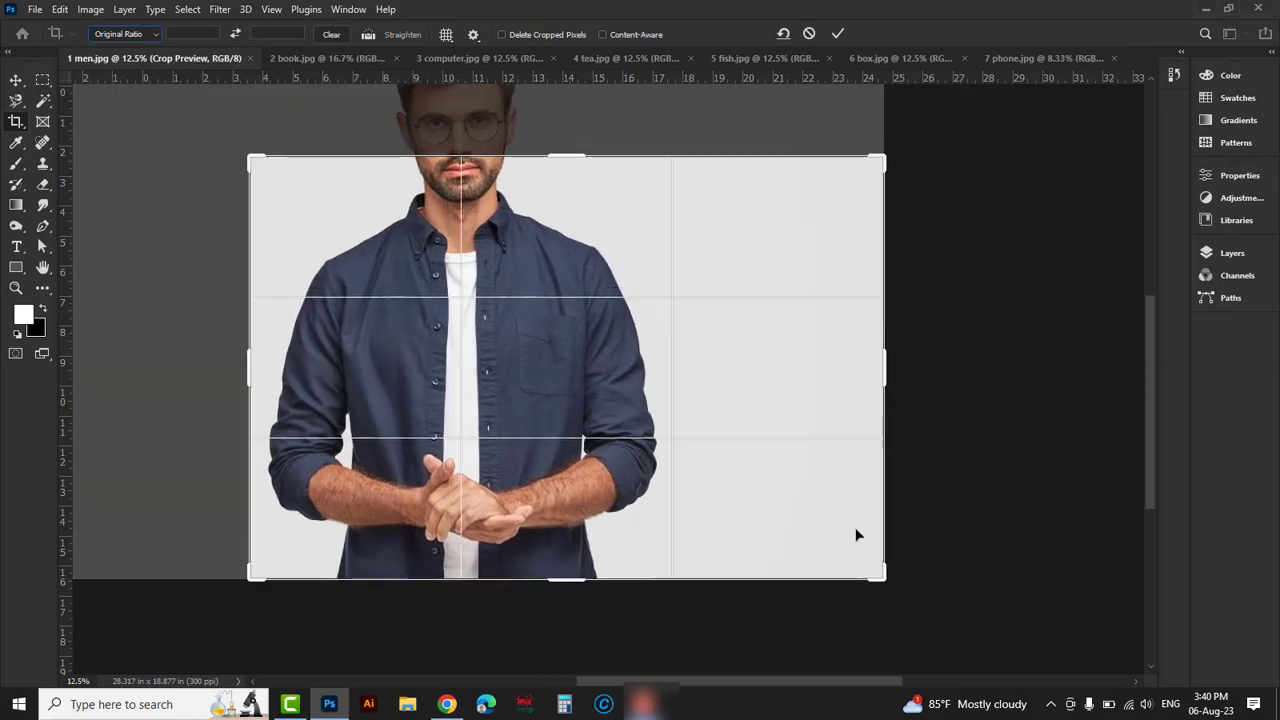
{"action": "left_click_drag", "start_coordinate": [488, 217], "coordinate": [596, 355]}
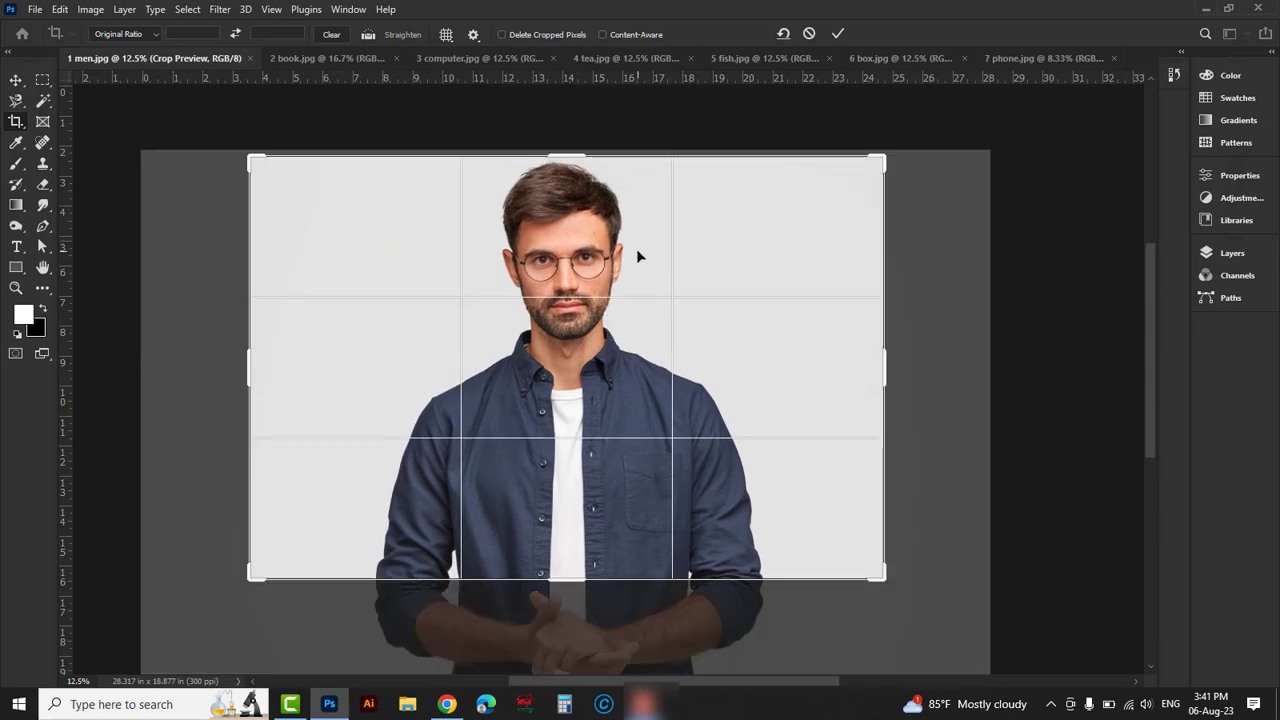
{"action": "key", "text": "Return"}
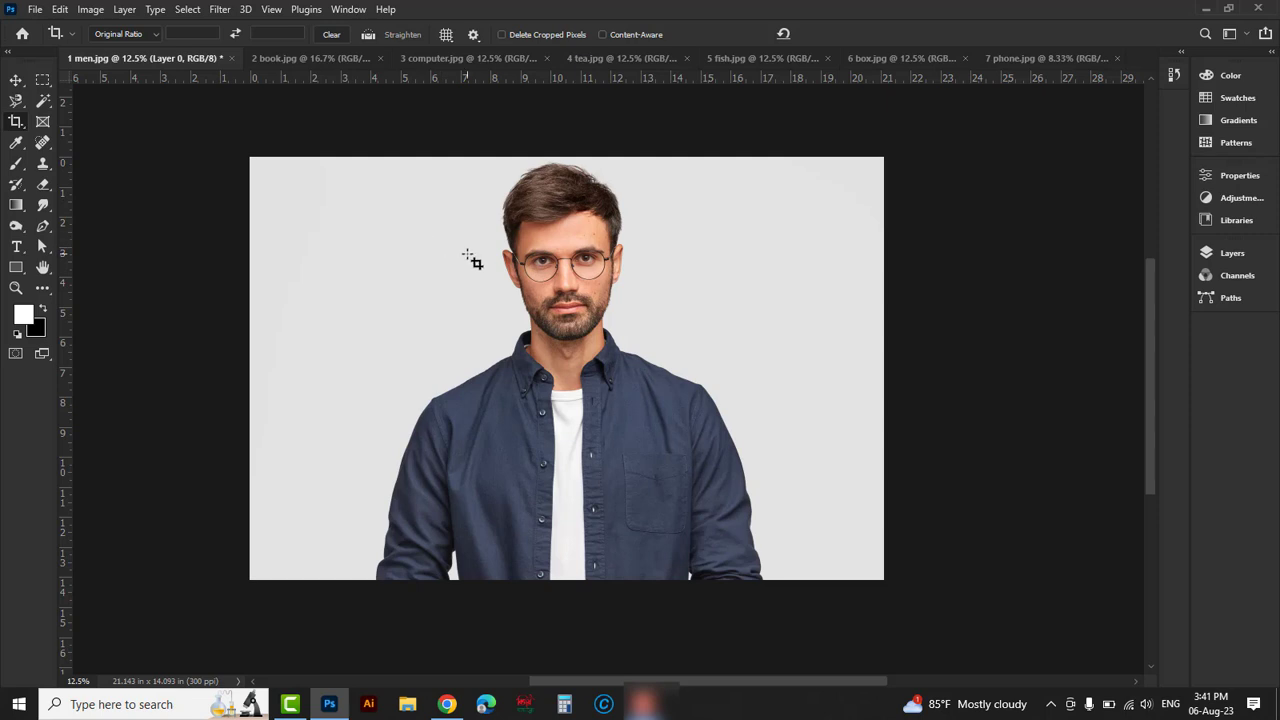
Step: Try the 1:1, 4:5, 5:7, 2:3 and 16:9 crop ratio presets in turn
{"action": "left_click", "coordinate": [157, 35]}
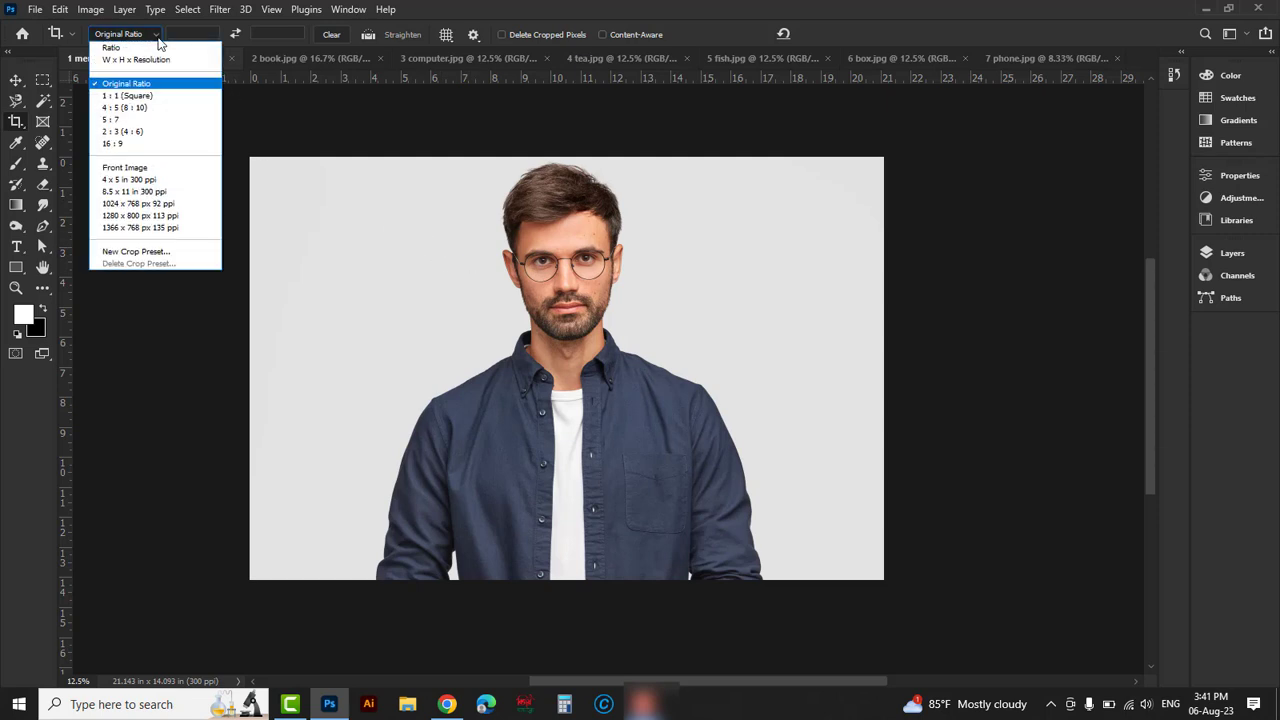
{"action": "left_click", "coordinate": [120, 96]}
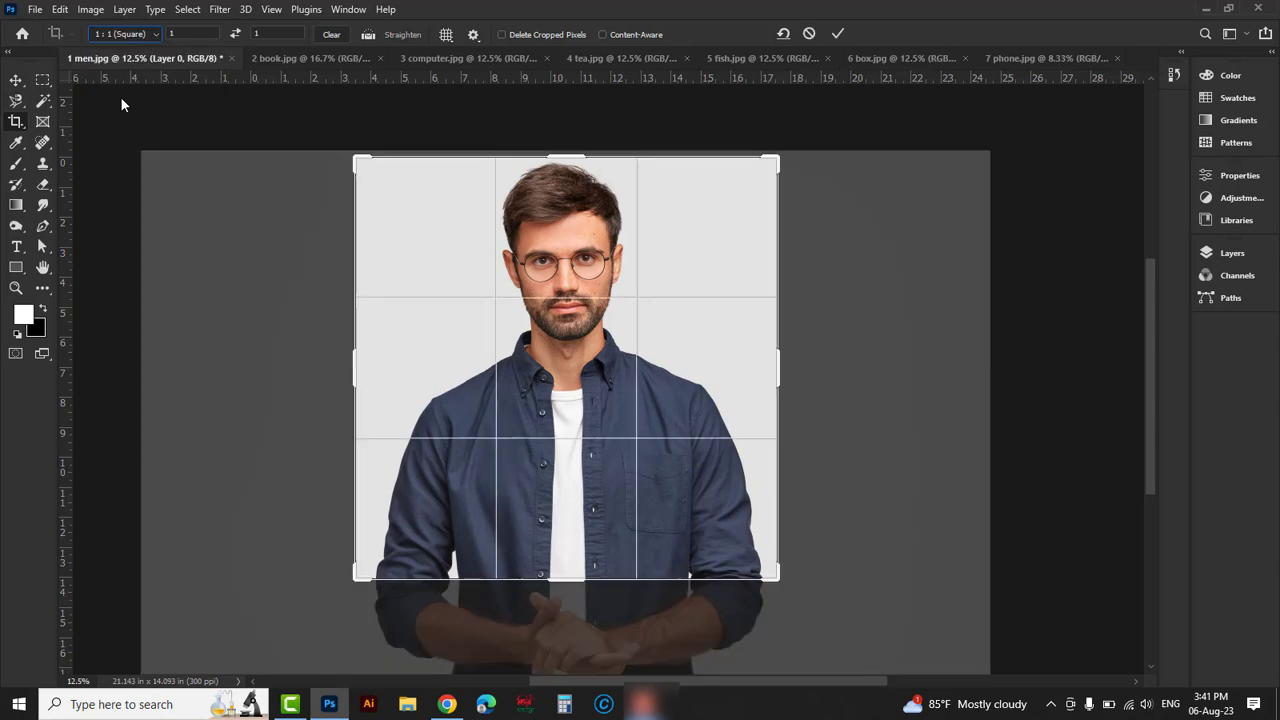
{"action": "left_click", "coordinate": [152, 35]}
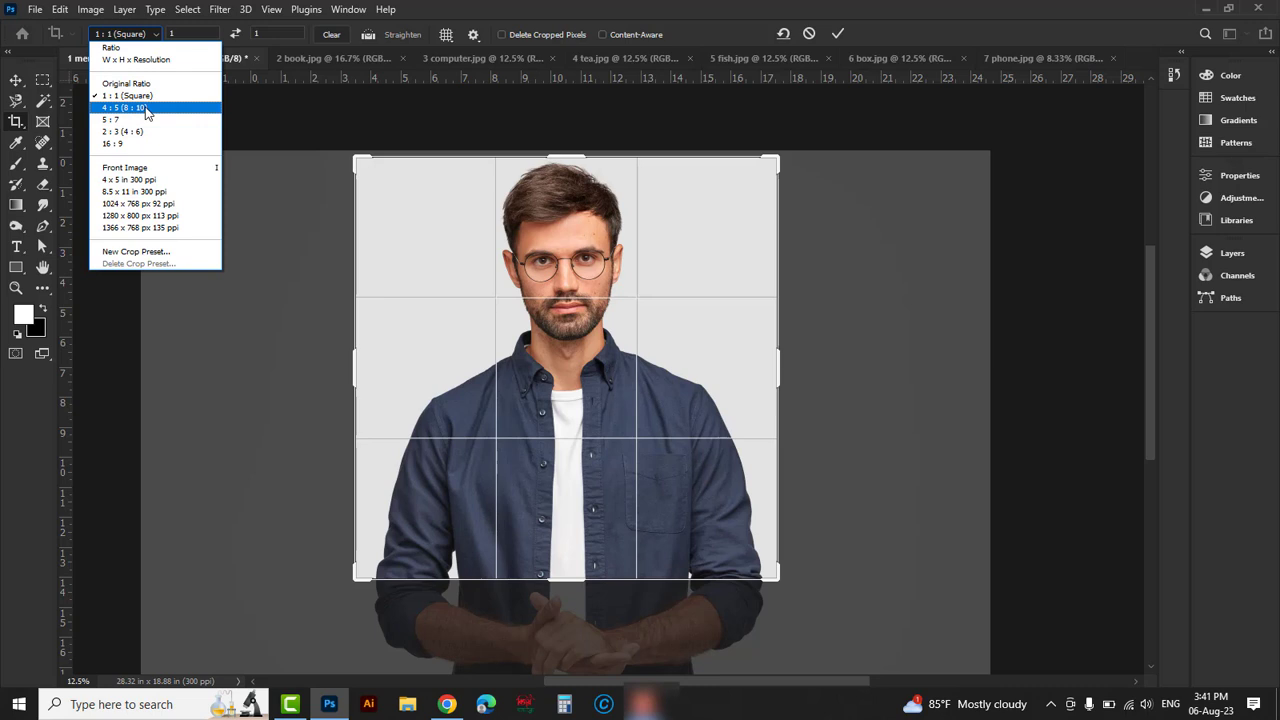
{"action": "left_click", "coordinate": [146, 108]}
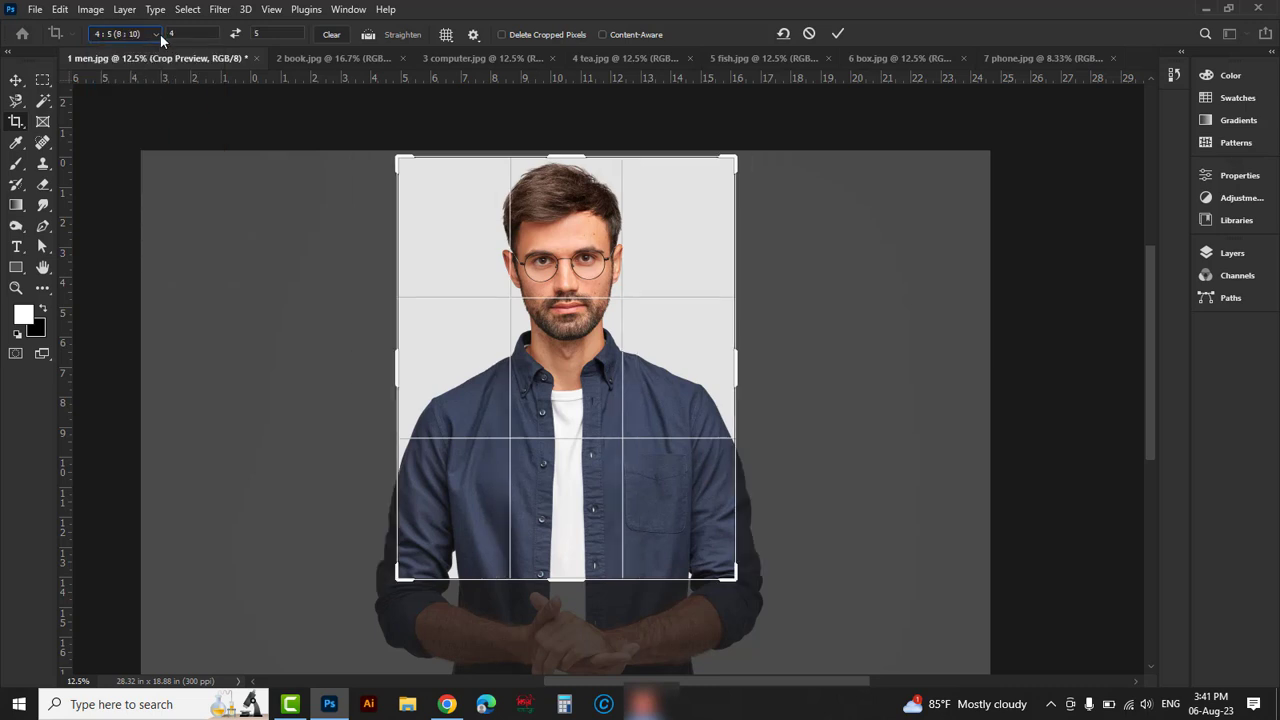
{"action": "left_click", "coordinate": [156, 35]}
{"action": "left_click", "coordinate": [128, 121]}
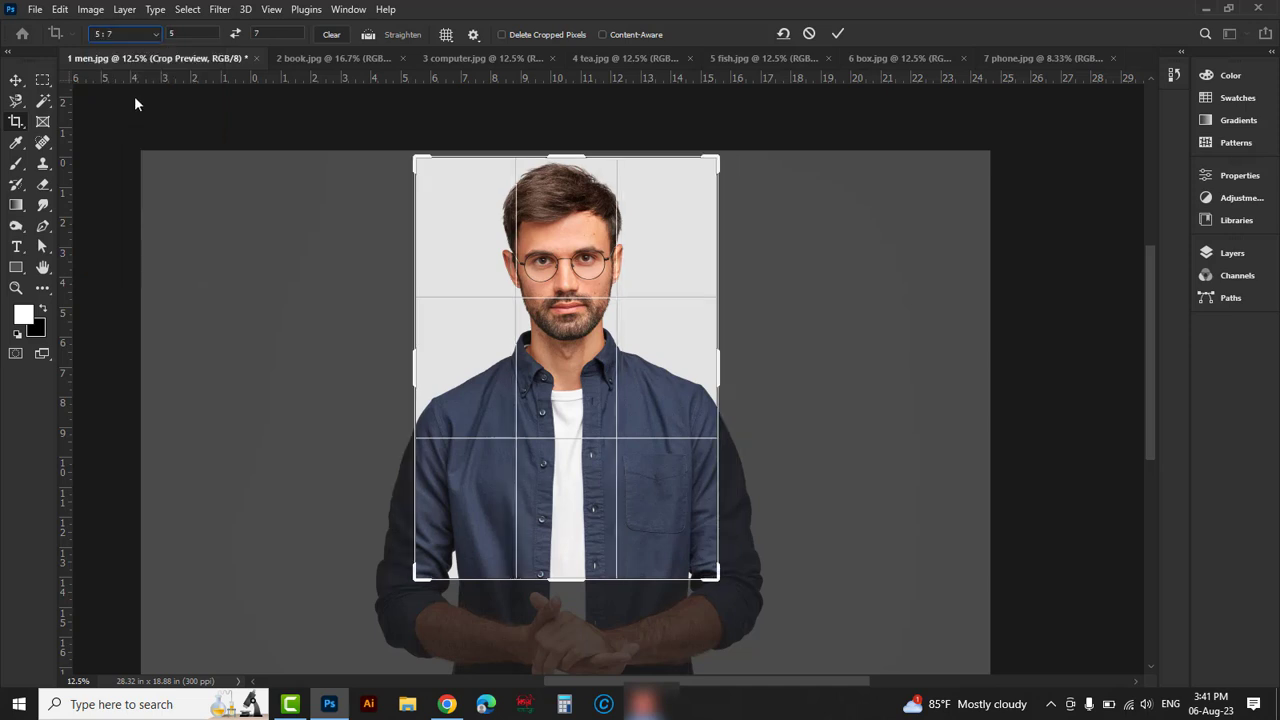
{"action": "left_click", "coordinate": [154, 36]}
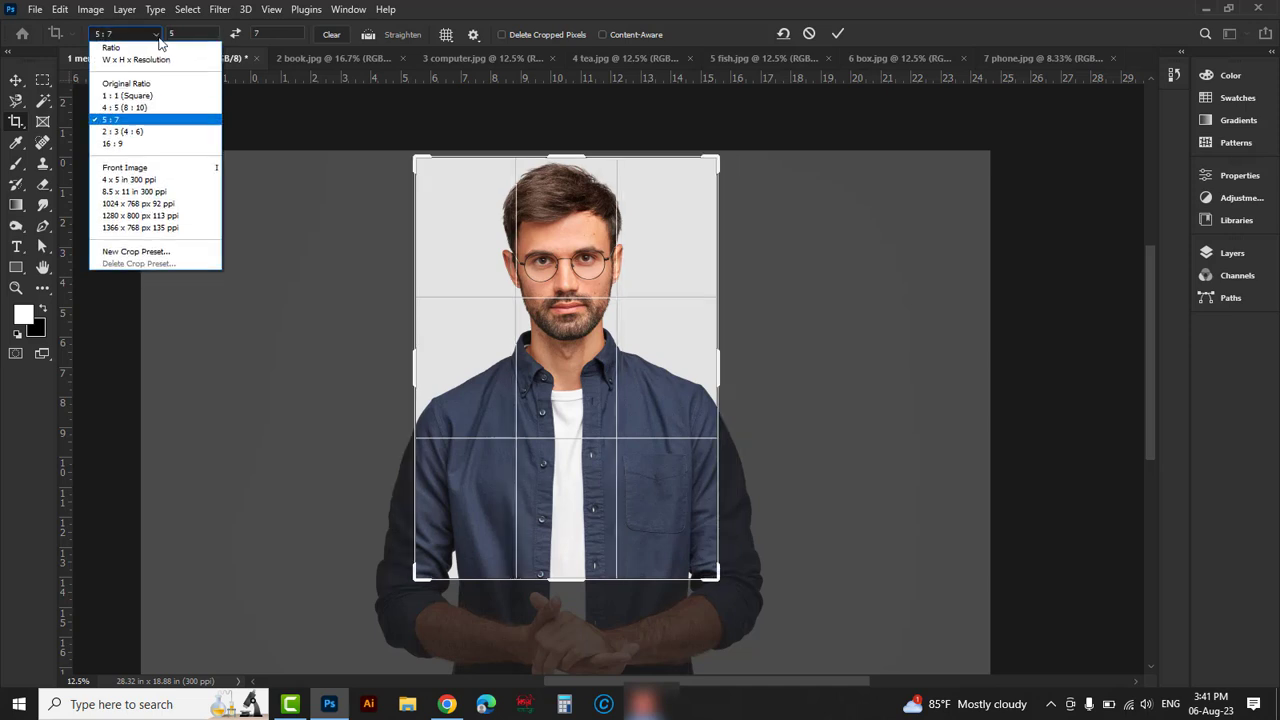
{"action": "left_click", "coordinate": [128, 131]}
{"action": "left_click", "coordinate": [158, 36]}
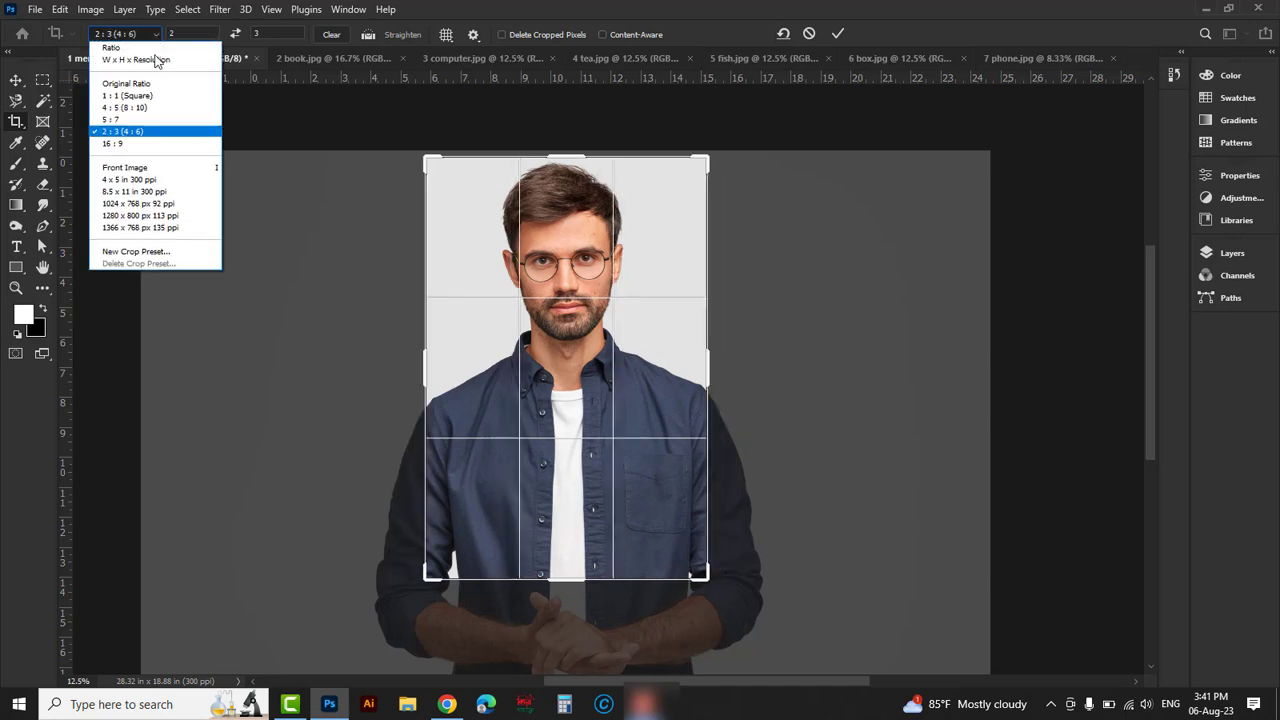
{"action": "left_click", "coordinate": [128, 143]}
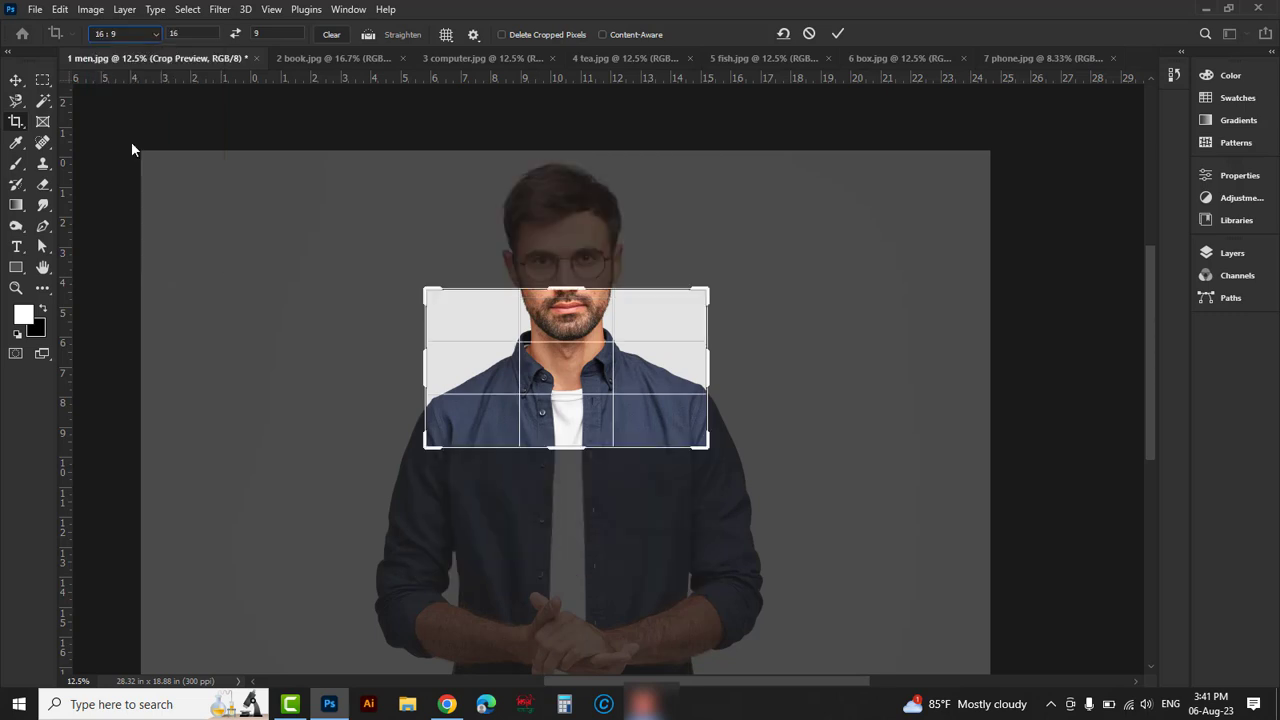
{"action": "left_click", "coordinate": [156, 31]}
{"action": "left_click", "coordinate": [156, 32]}
{"action": "left_click_drag", "start_coordinate": [573, 290], "coordinate": [579, 224]}
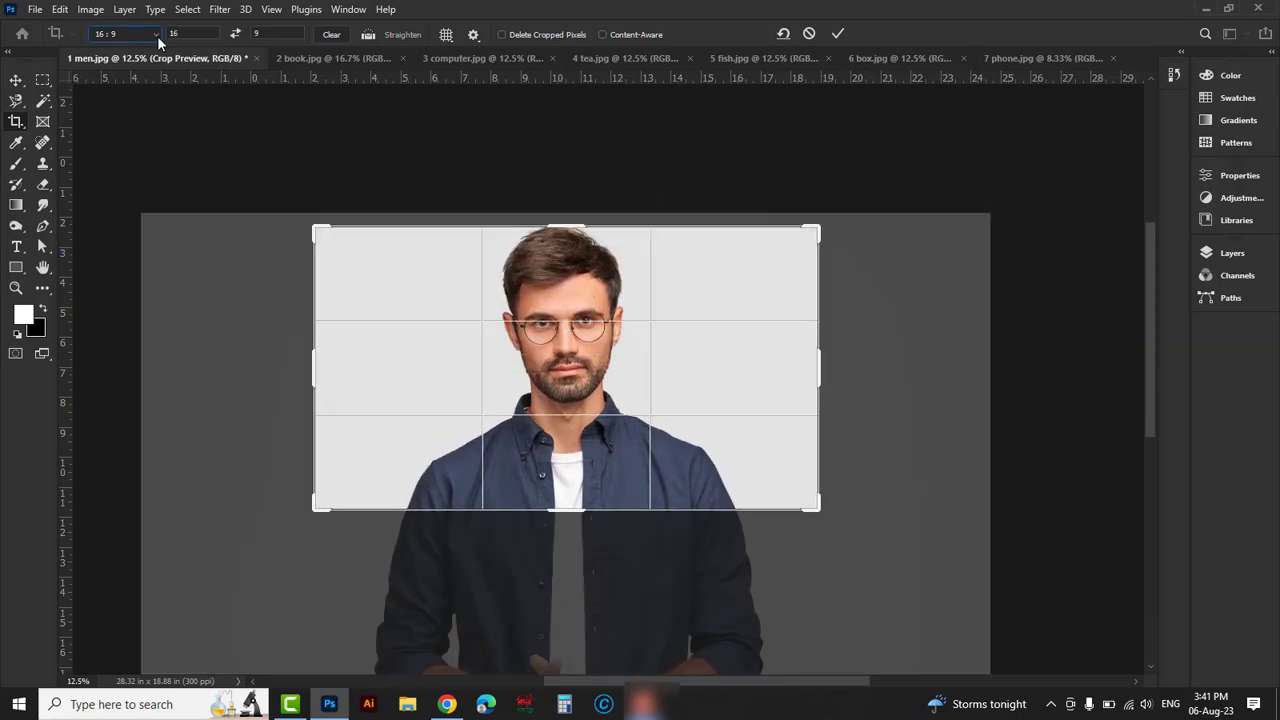
Step: Try the 8.5 x 11 in preset, then set the crop to 1024 x 768 px 92 ppi
{"action": "left_click", "coordinate": [157, 36]}
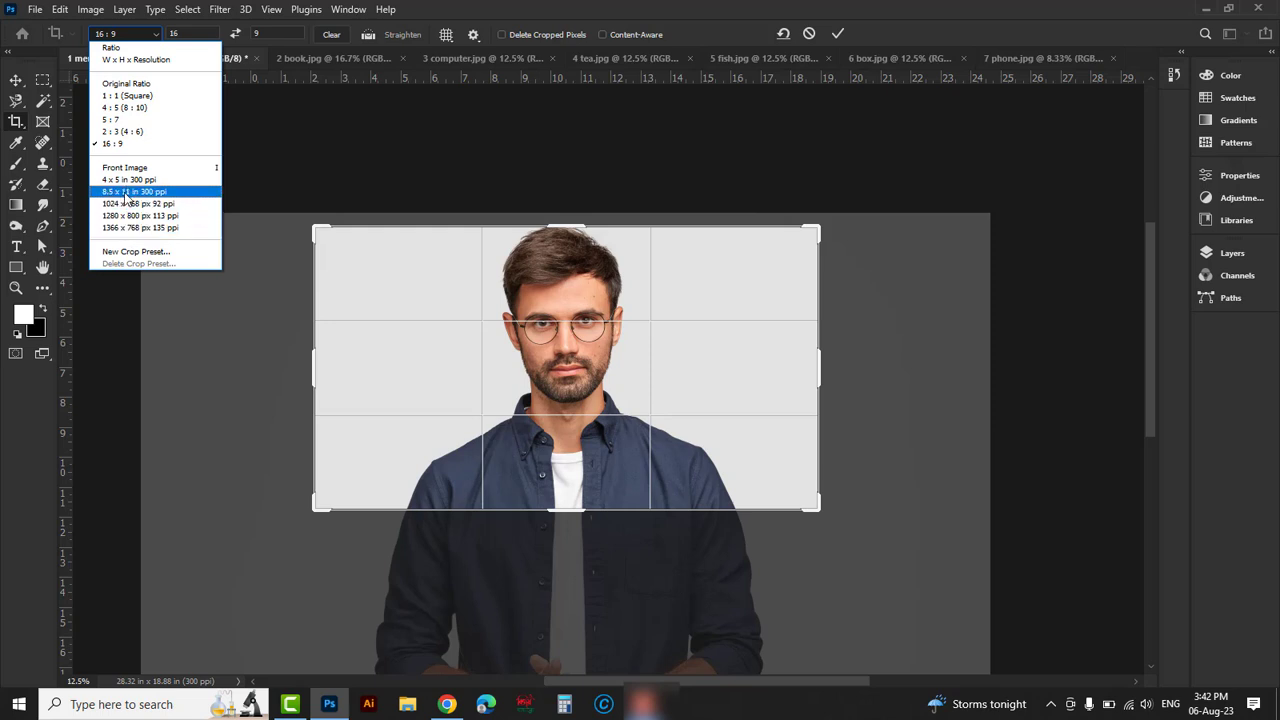
{"action": "left_click", "coordinate": [130, 191]}
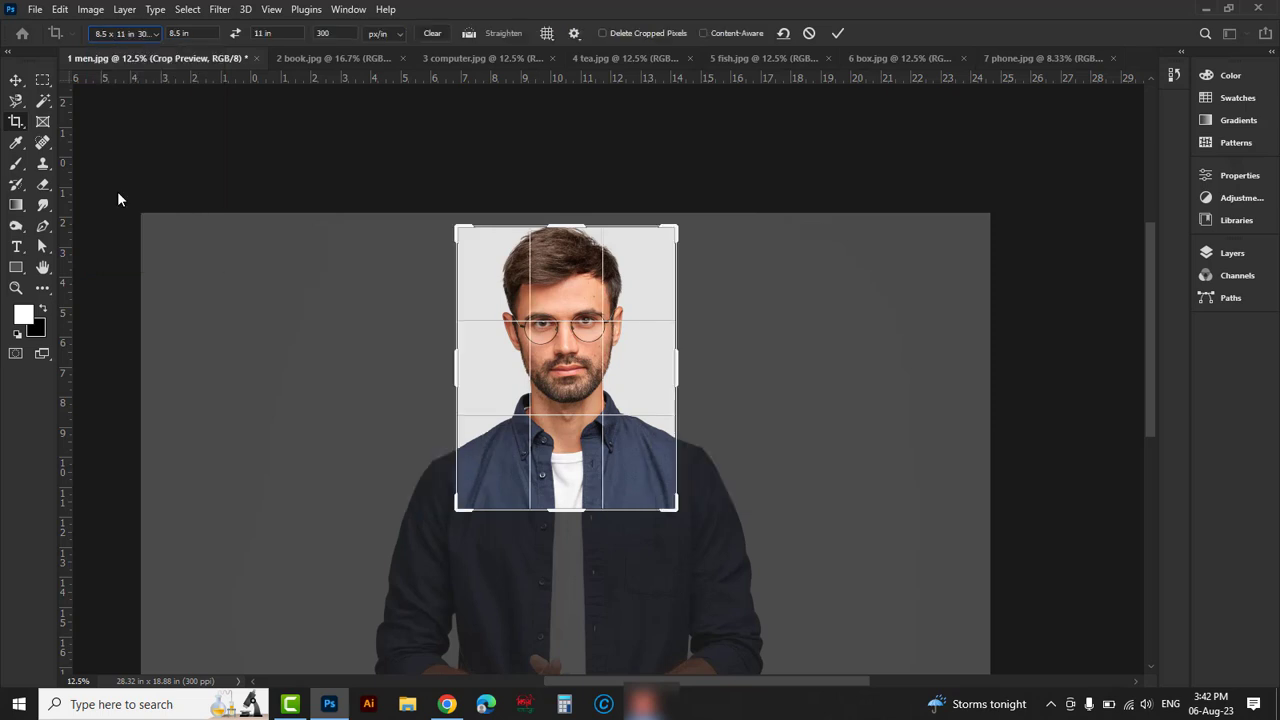
{"action": "left_click", "coordinate": [160, 34]}
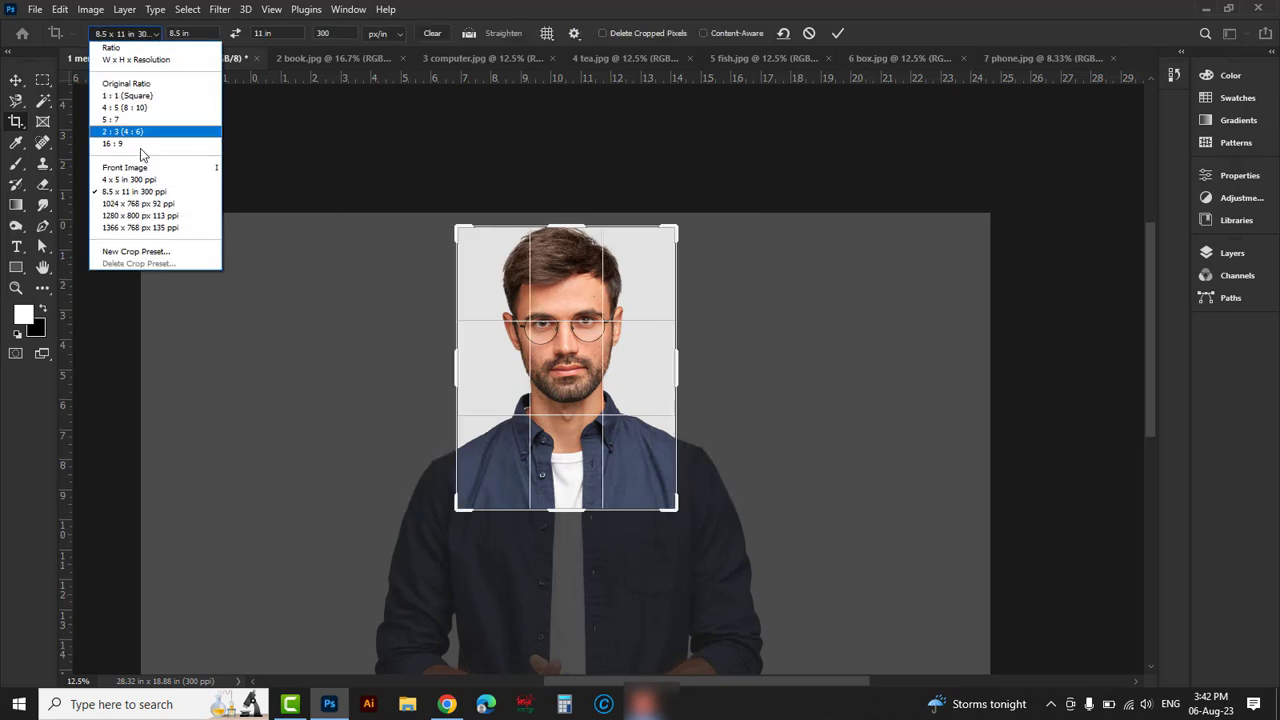
{"action": "left_click", "coordinate": [125, 210]}
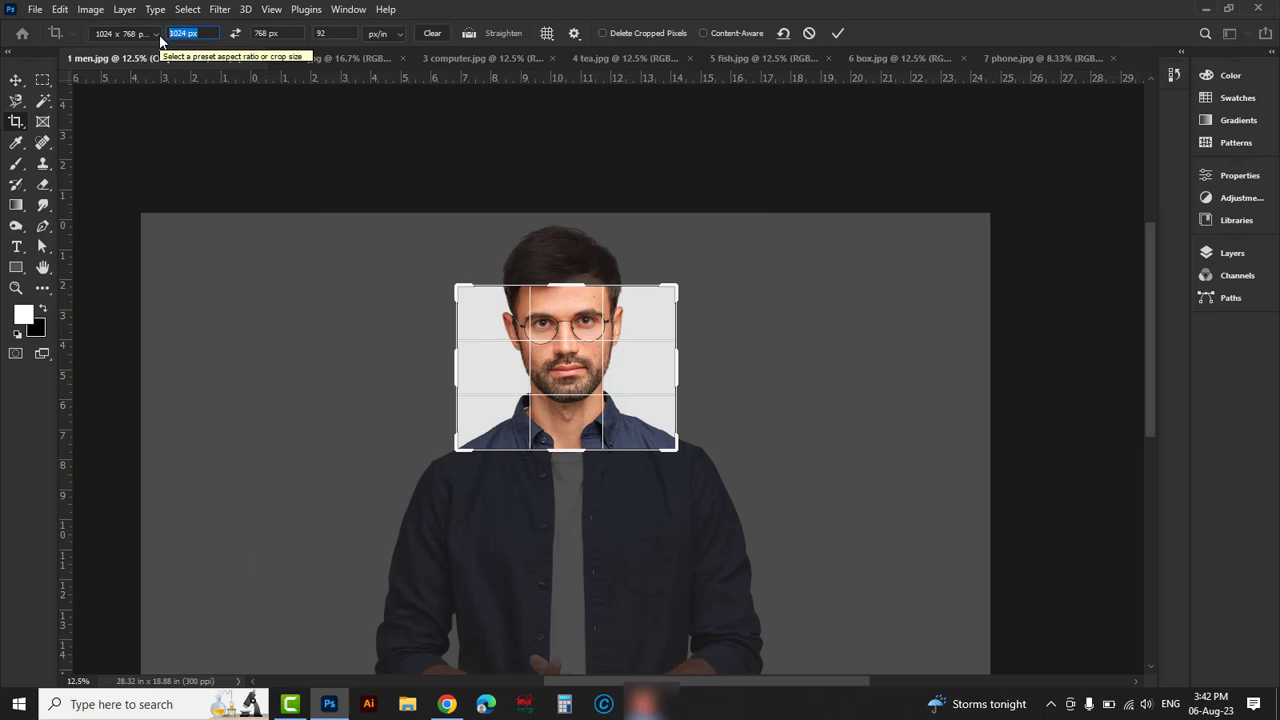
Step: Enter 1920 × 1080 px, frame the man's head and shoulders, and commit the crop
{"action": "type", "text": "192"}
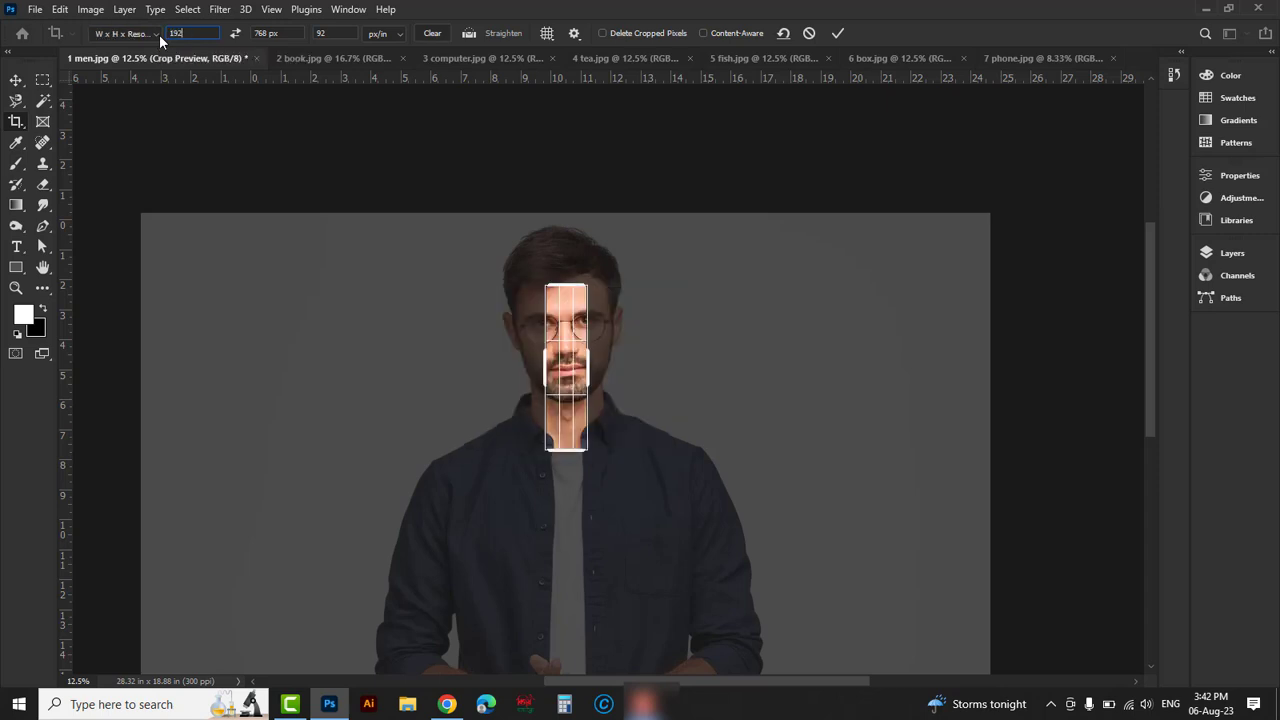
{"action": "type", "text": "0"}
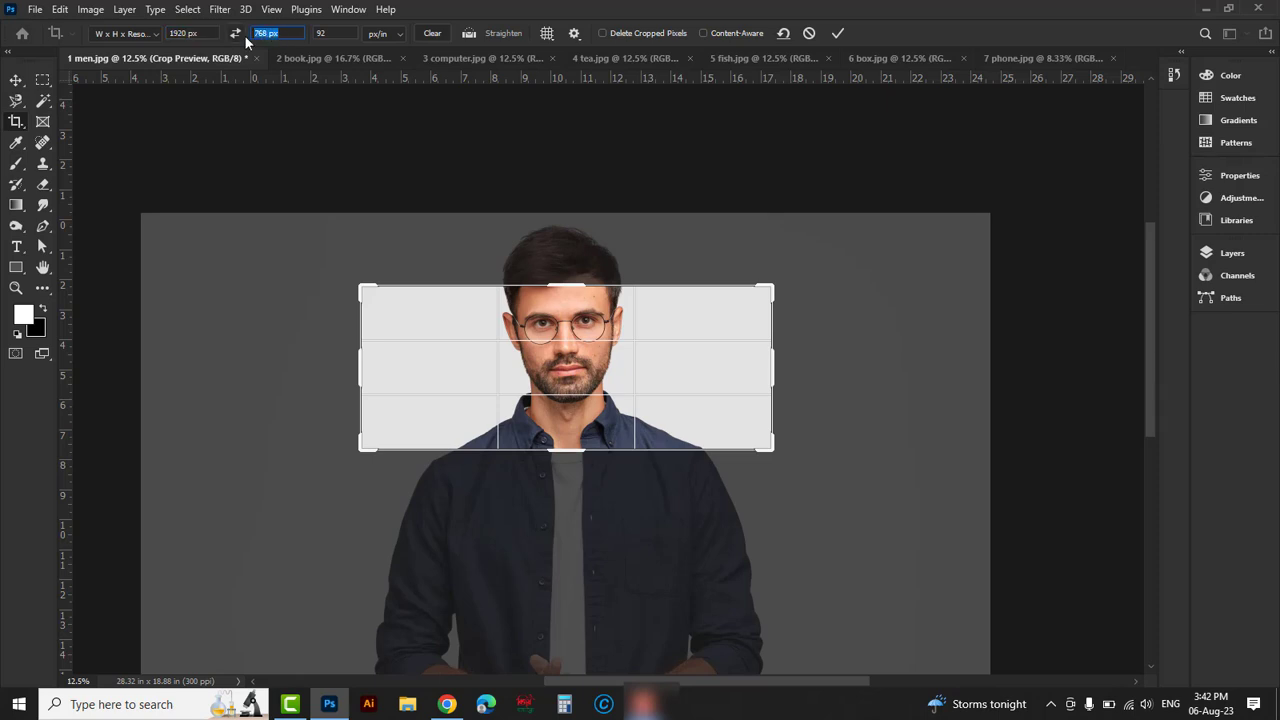
{"action": "type", "text": "1080"}
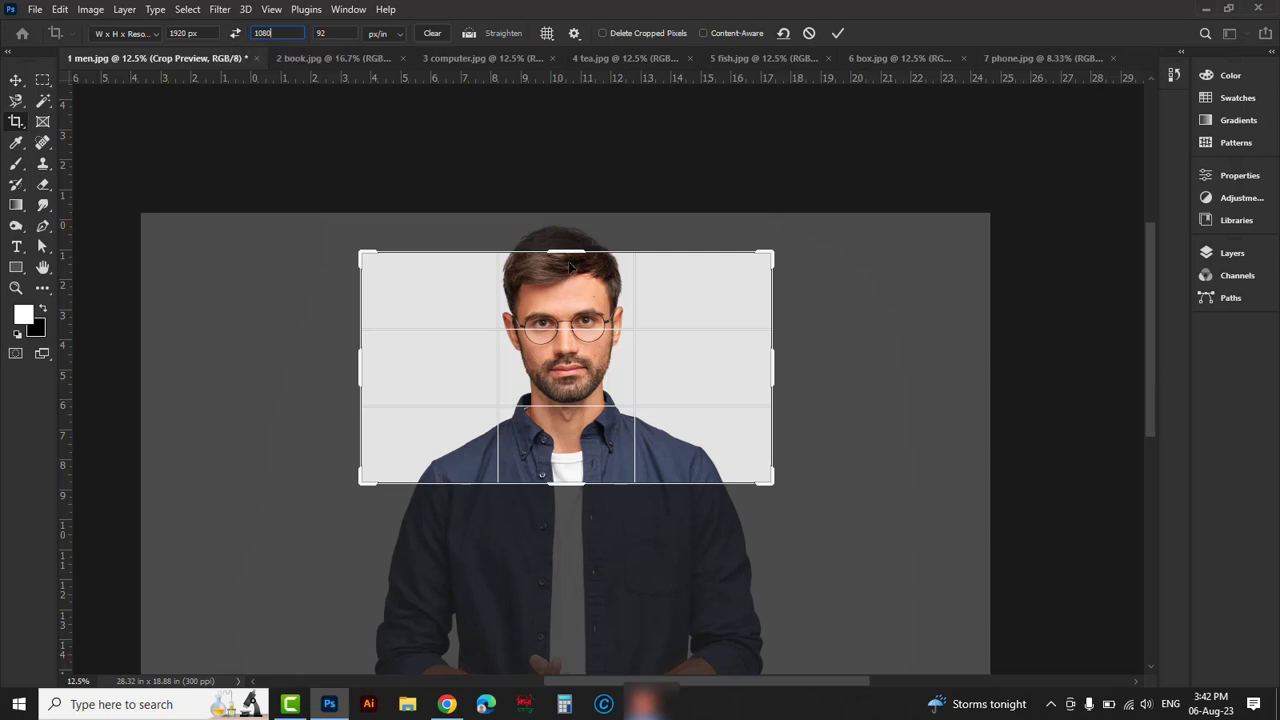
{"action": "mouse_move", "coordinate": [677, 325]}
{"action": "left_mouse_down"}
{"action": "mouse_move", "coordinate": [668, 306]}
{"action": "mouse_move", "coordinate": [686, 337]}
{"action": "left_mouse_up"}
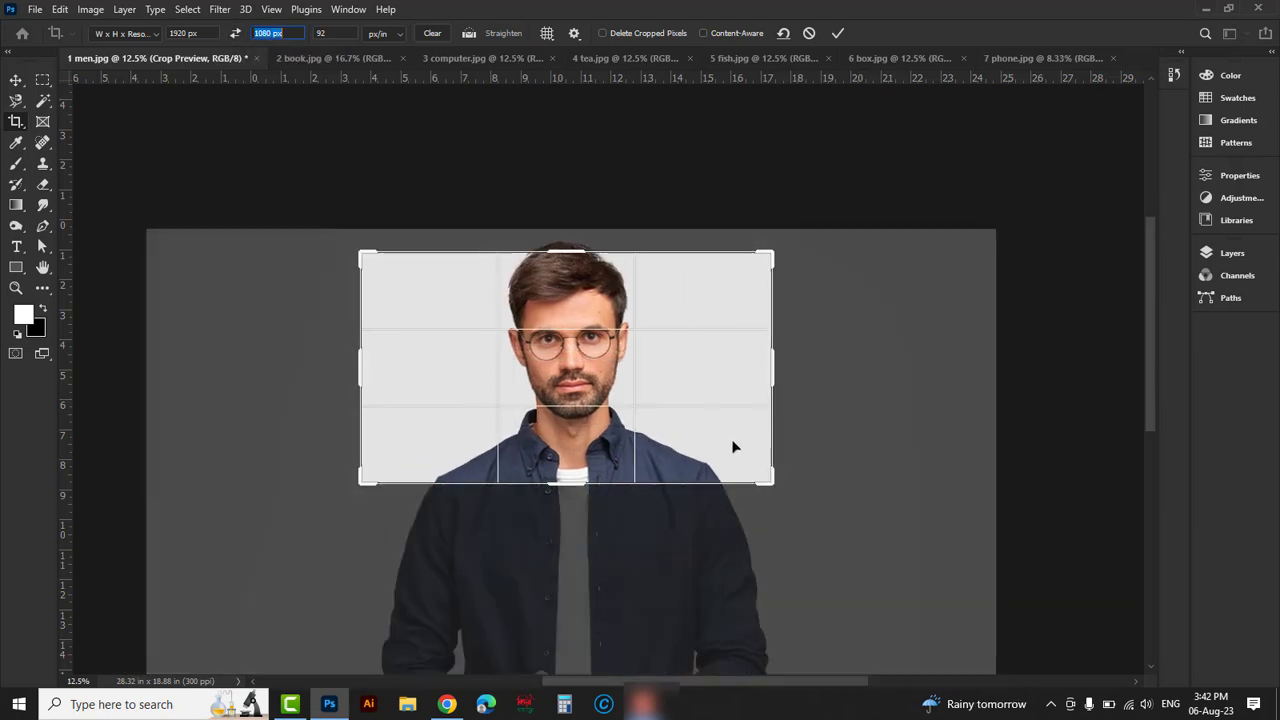
{"action": "left_click_drag", "start_coordinate": [773, 495], "coordinate": [836, 525]}
{"action": "left_click_drag", "start_coordinate": [700, 370], "coordinate": [772, 386]}
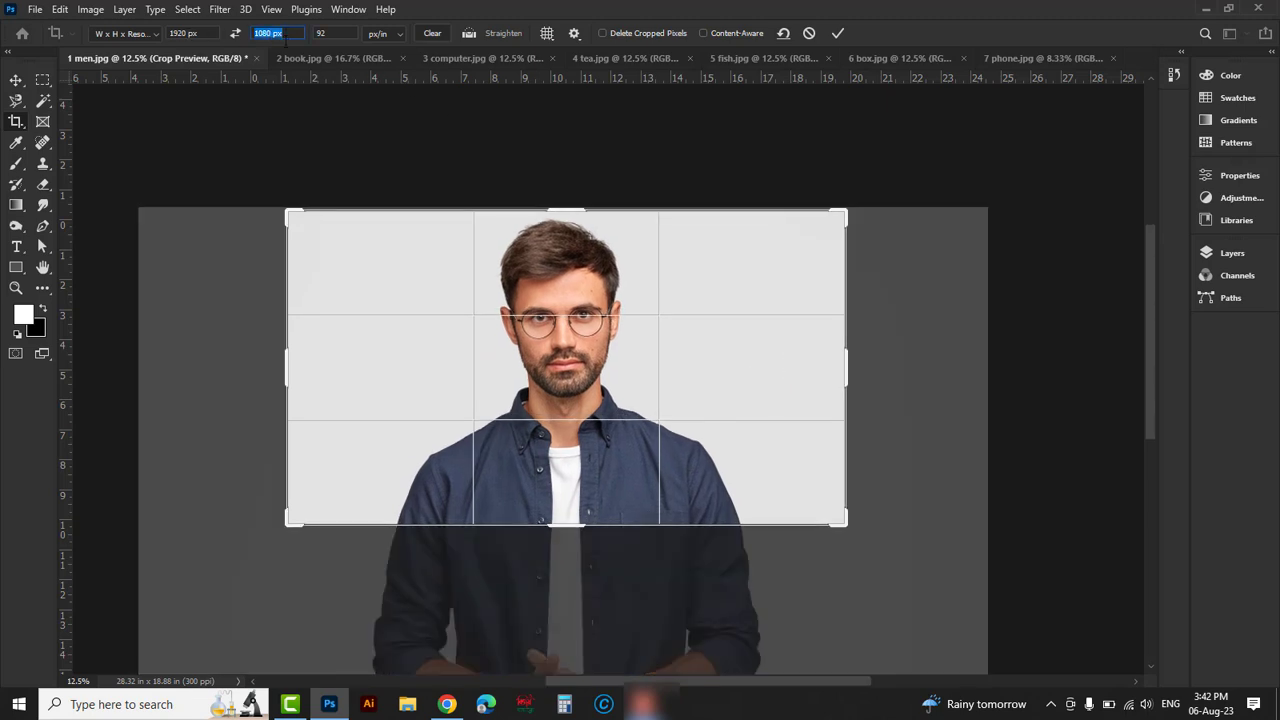
{"action": "left_click_drag", "start_coordinate": [292, 520], "coordinate": [236, 549]}
{"action": "left_click_drag", "start_coordinate": [618, 375], "coordinate": [560, 376]}
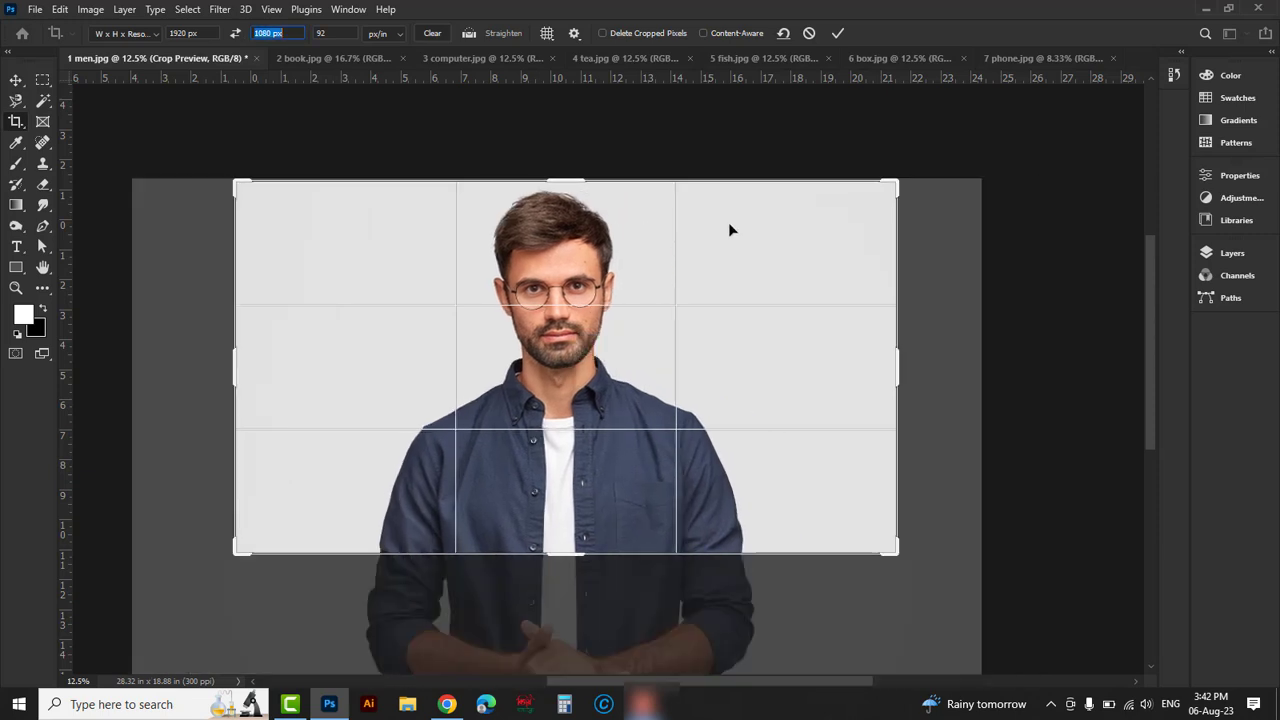
{"action": "left_click", "coordinate": [840, 33]}
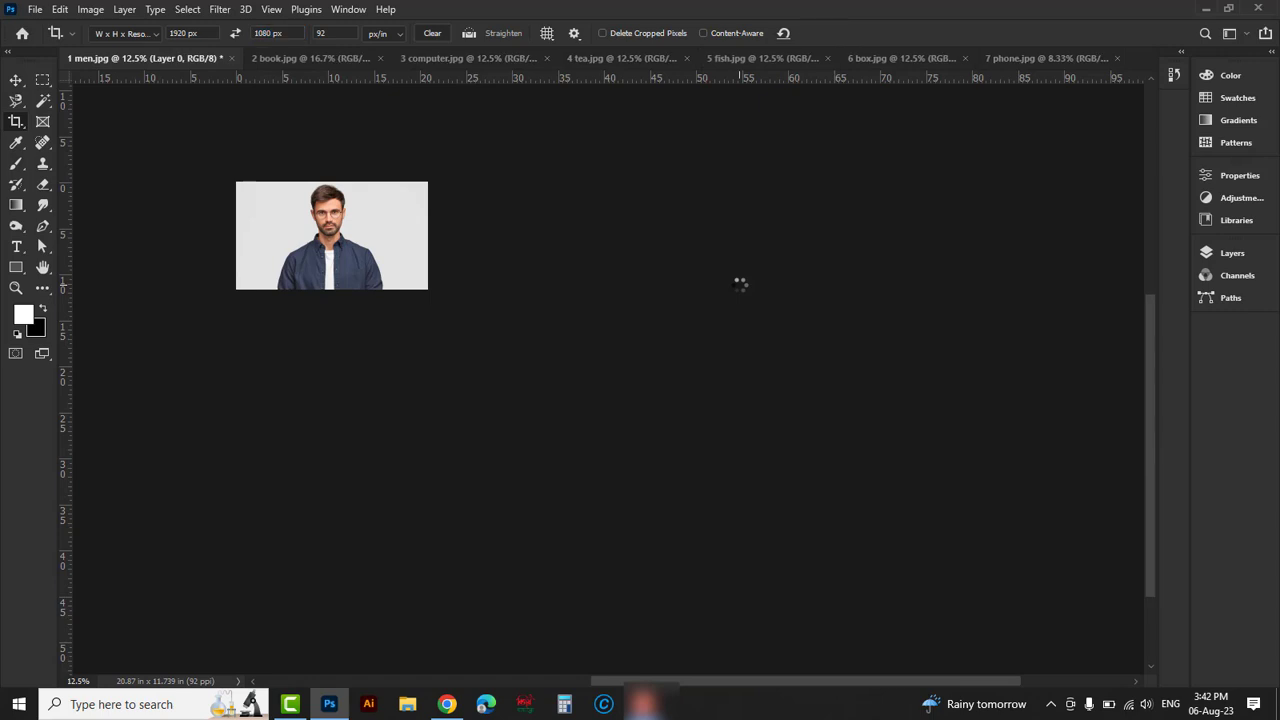
Step: Zoom in and centre the cropped men photo to inspect the result
{"action": "left_click", "coordinate": [290, 212], "text": "ctrl"}
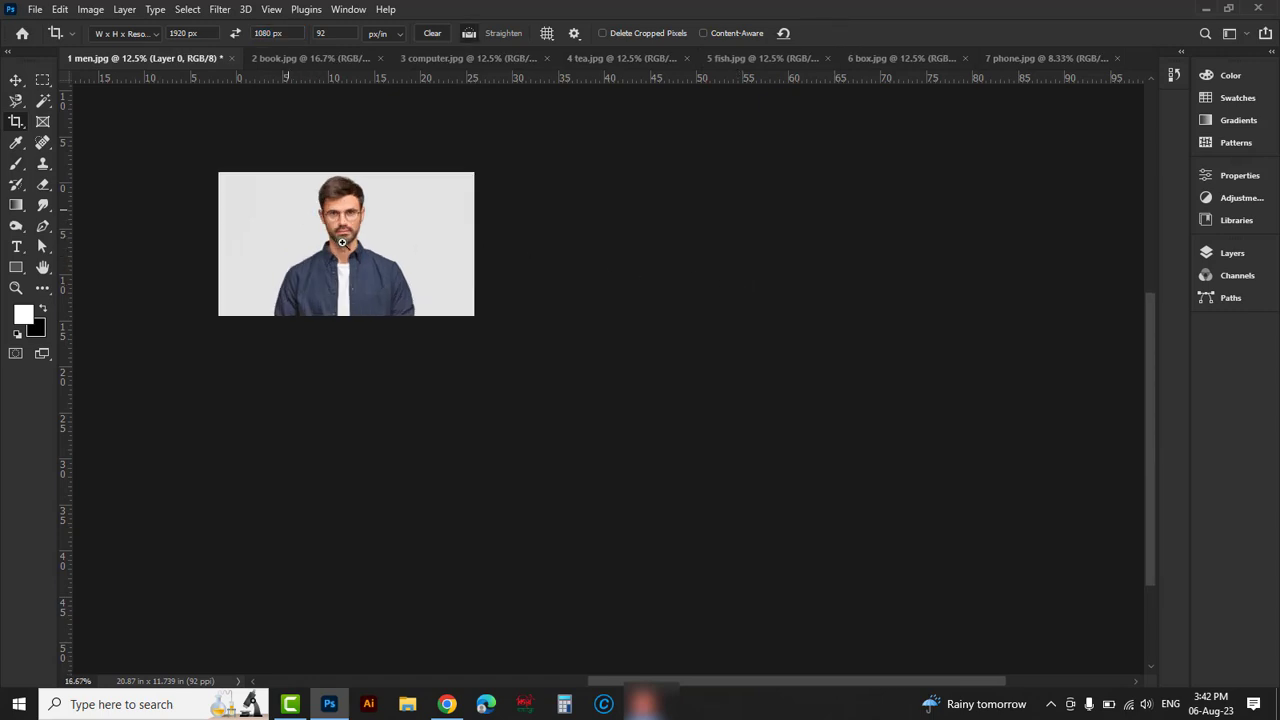
{"action": "left_click", "coordinate": [321, 234], "text": "ctrl"}
{"action": "left_click", "coordinate": [321, 234], "text": "ctrl"}
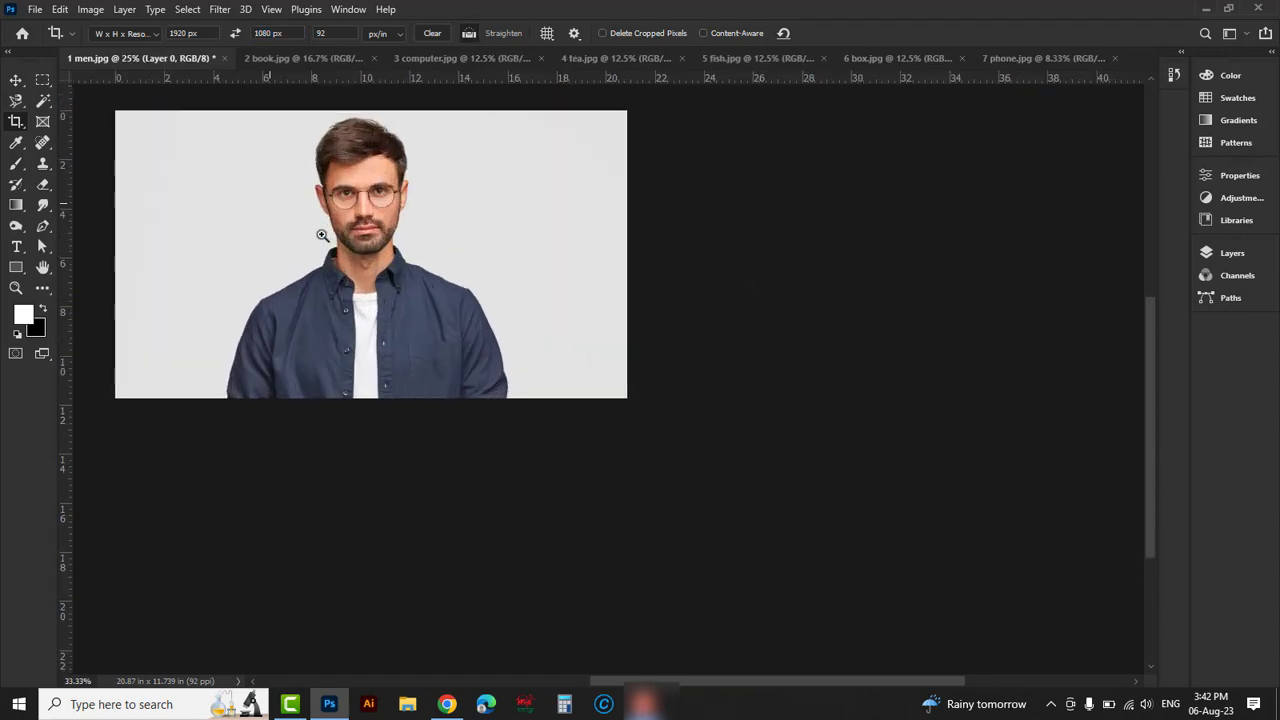
{"action": "left_click", "coordinate": [286, 191], "text": "ctrl"}
{"action": "left_click_drag", "start_coordinate": [355, 236], "coordinate": [510, 310]}
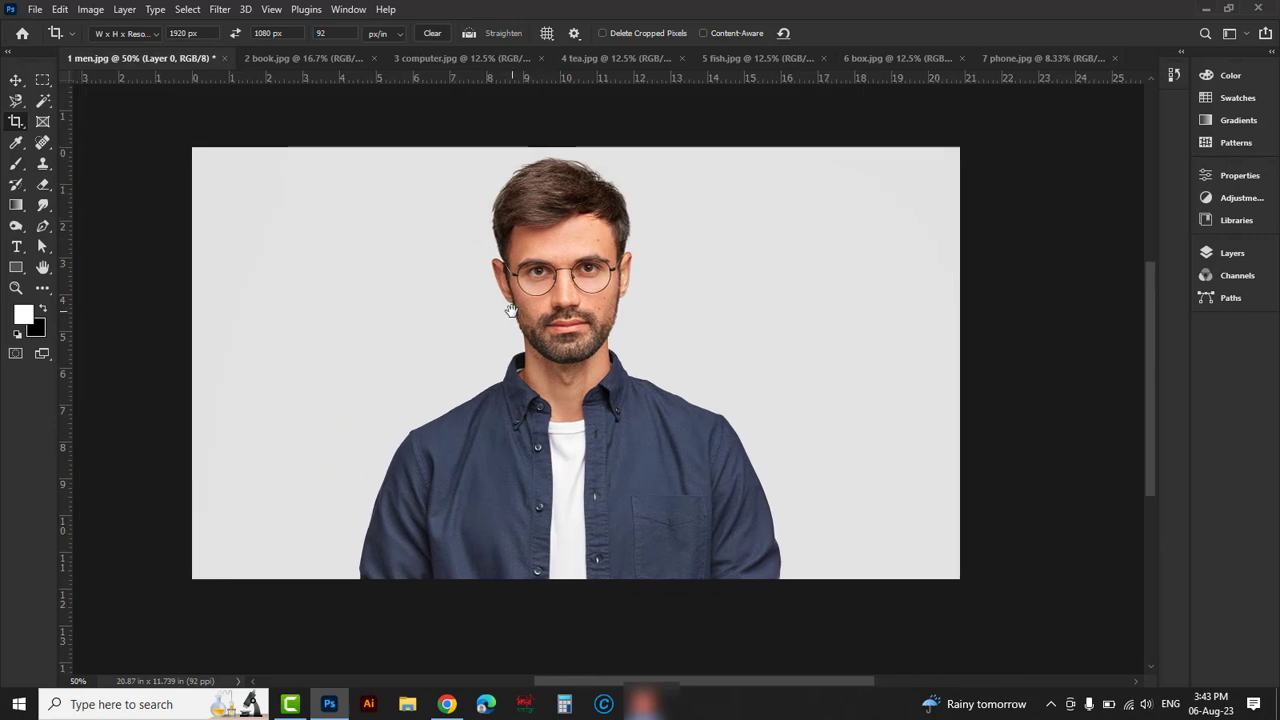
Step: Close 1 men.jpg without saving and switch to 2 book.jpg
{"action": "left_click", "coordinate": [225, 58]}
{"action": "left_click", "coordinate": [632, 268]}
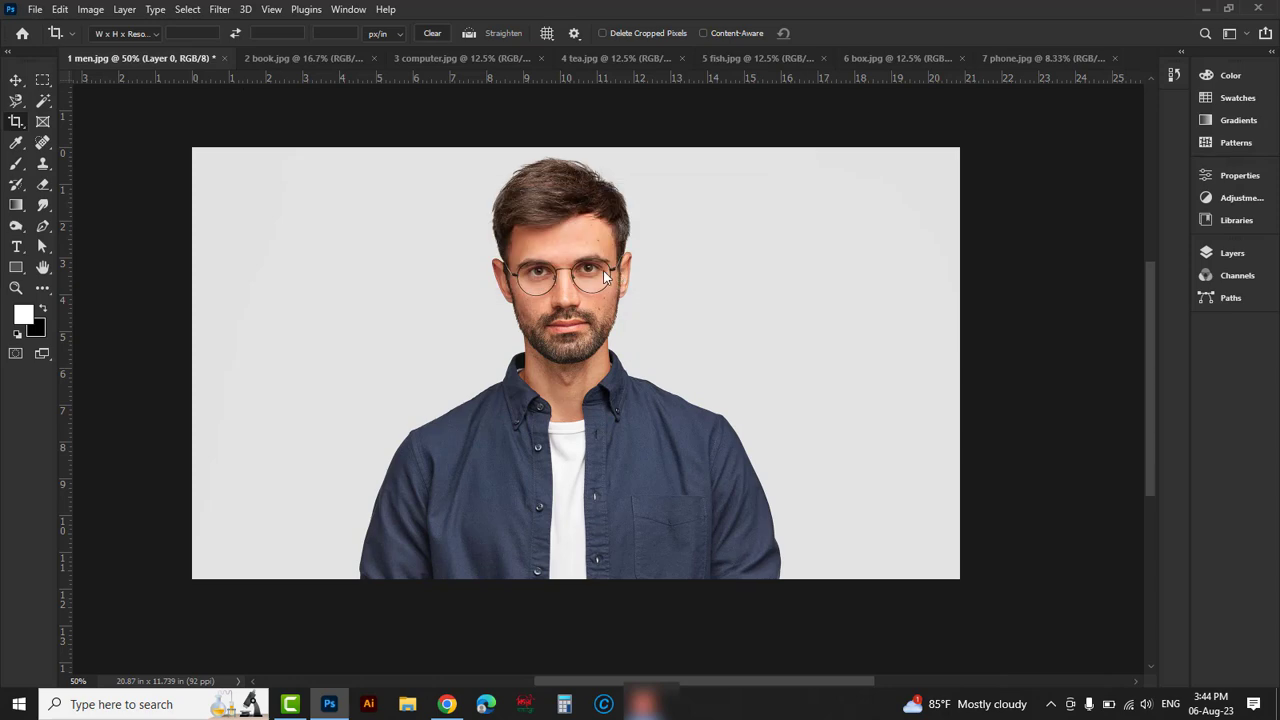
{"action": "left_click", "coordinate": [125, 58]}
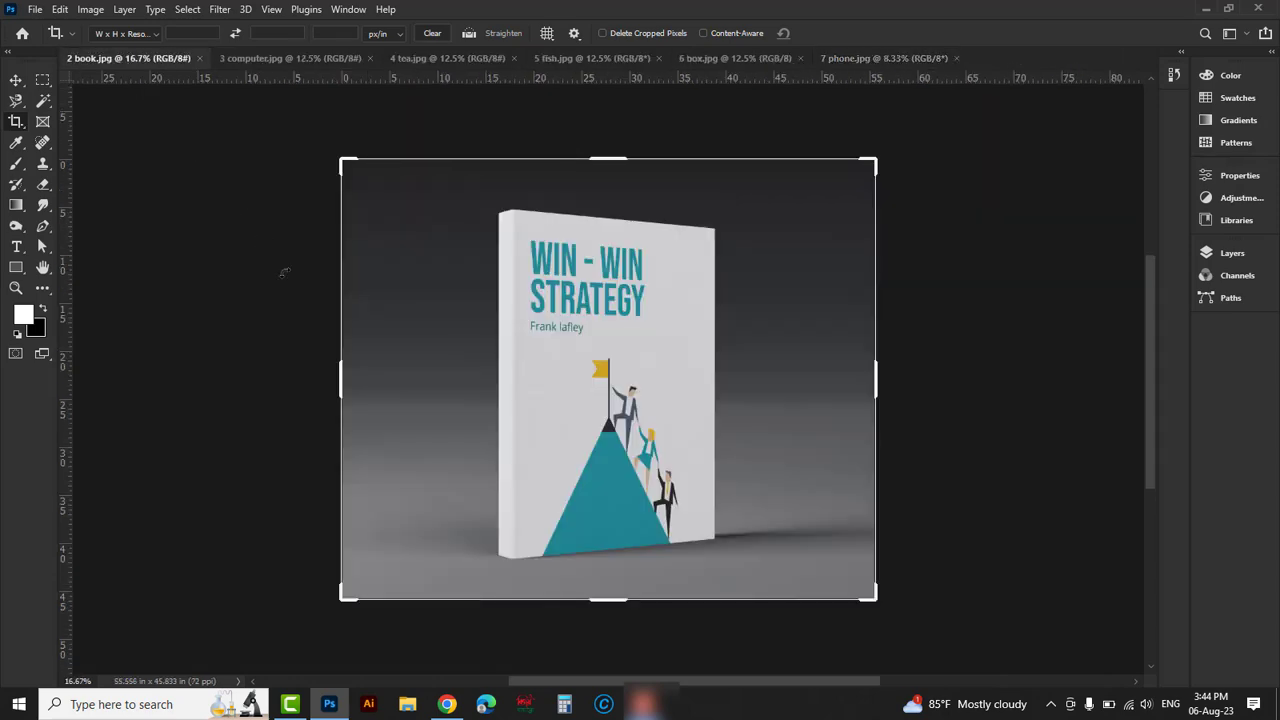
Step: Switch to the Perspective Crop Tool, add guides at the book's top and bottom, then undo both
{"action": "left_click", "coordinate": [16, 121]}
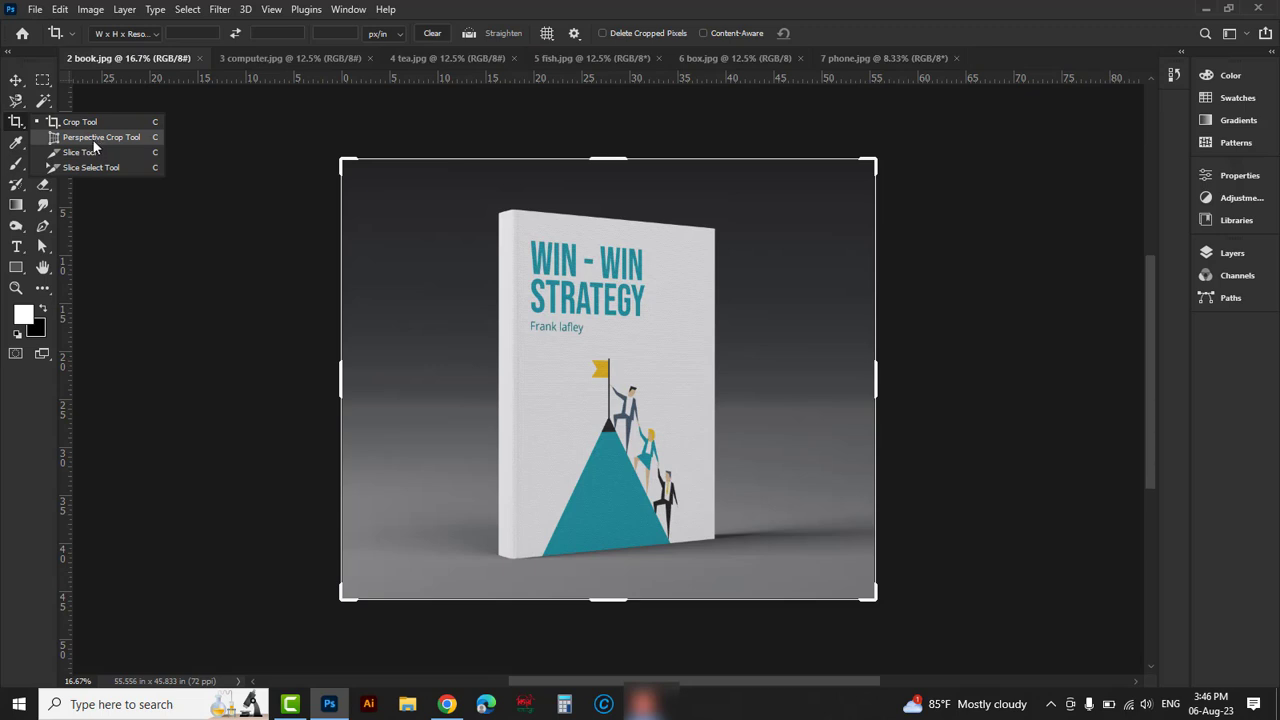
{"action": "left_click", "coordinate": [101, 137]}
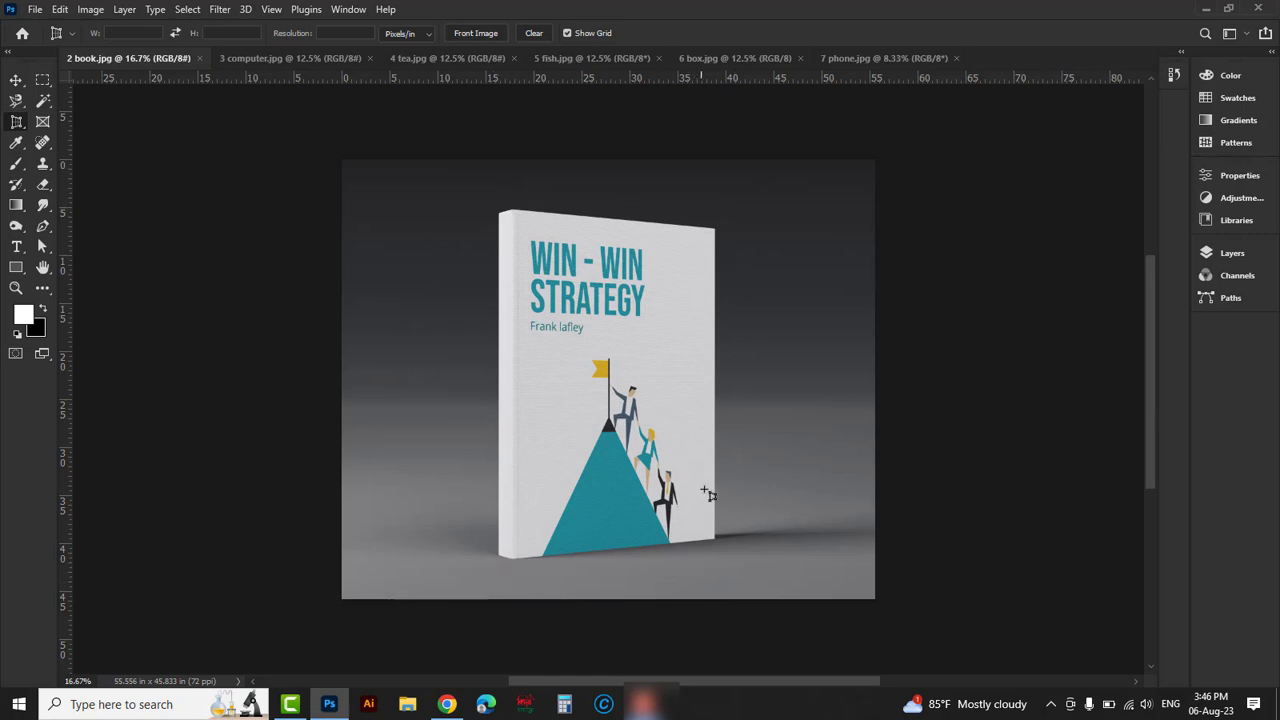
{"action": "left_click_drag", "start_coordinate": [575, 79], "coordinate": [591, 206]}
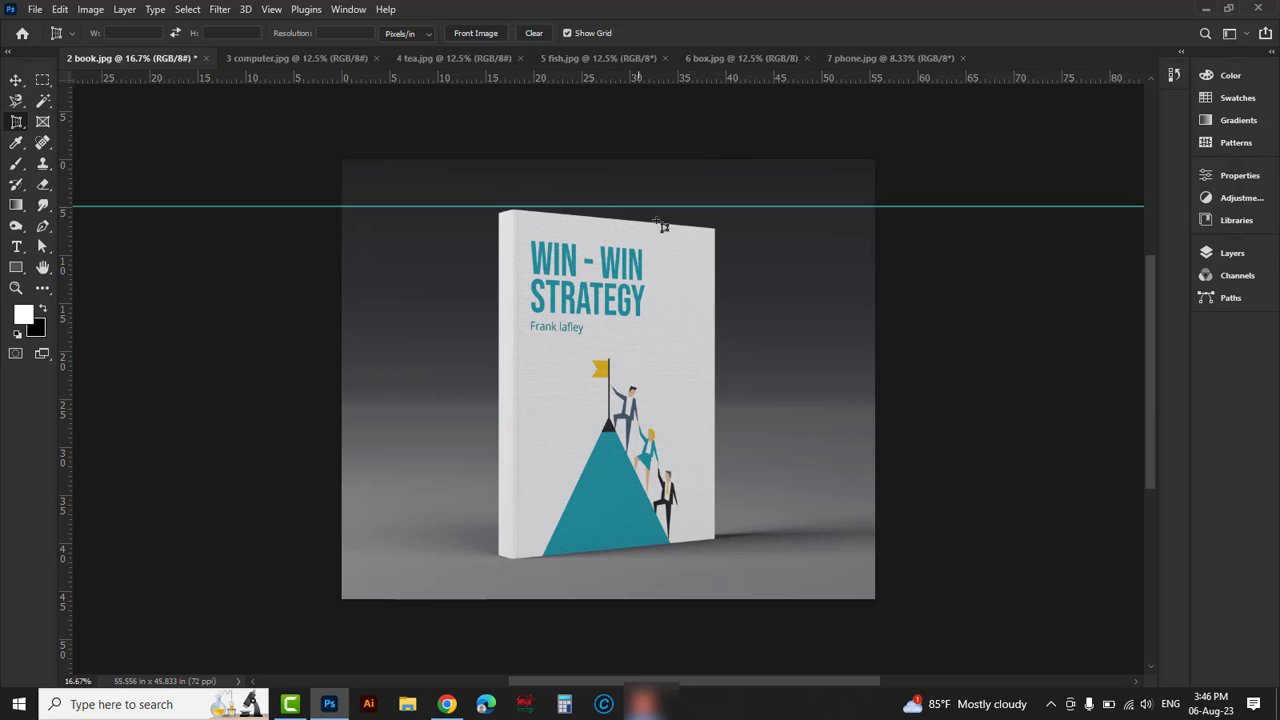
{"action": "left_click_drag", "start_coordinate": [600, 80], "coordinate": [611, 558]}
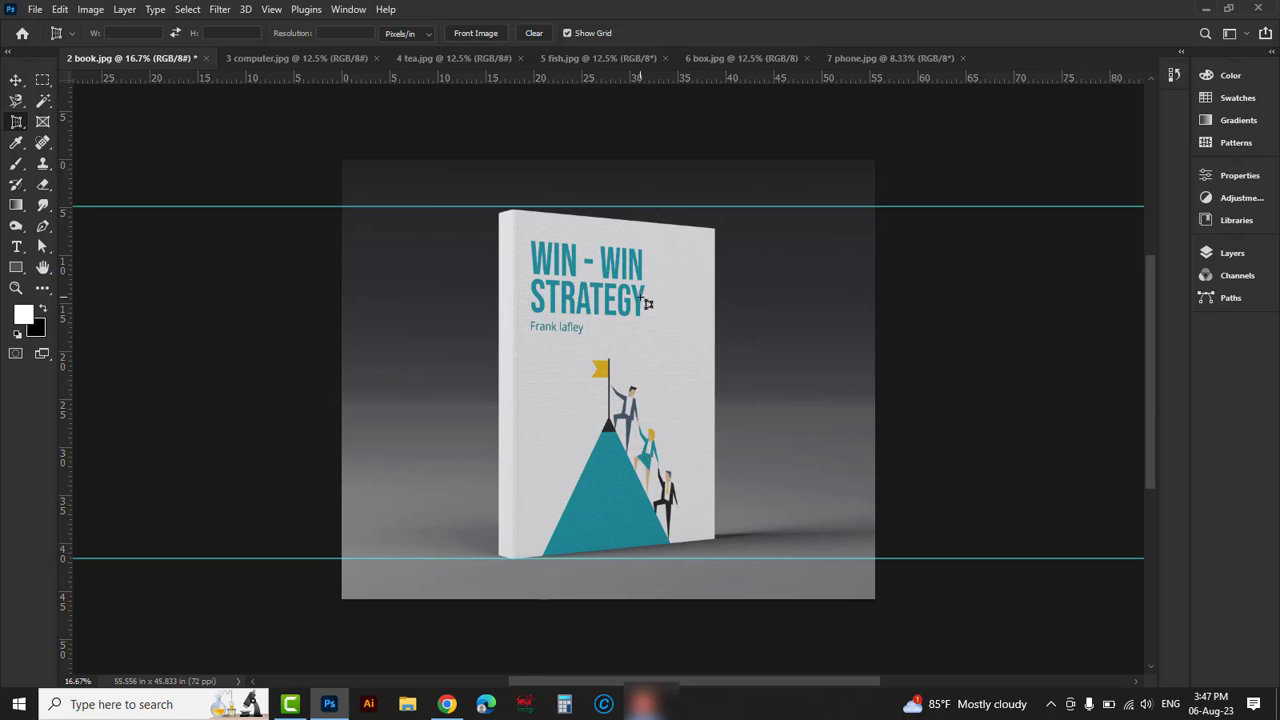
{"action": "key", "text": "ctrl+z"}
{"action": "key", "text": "ctrl+z"}
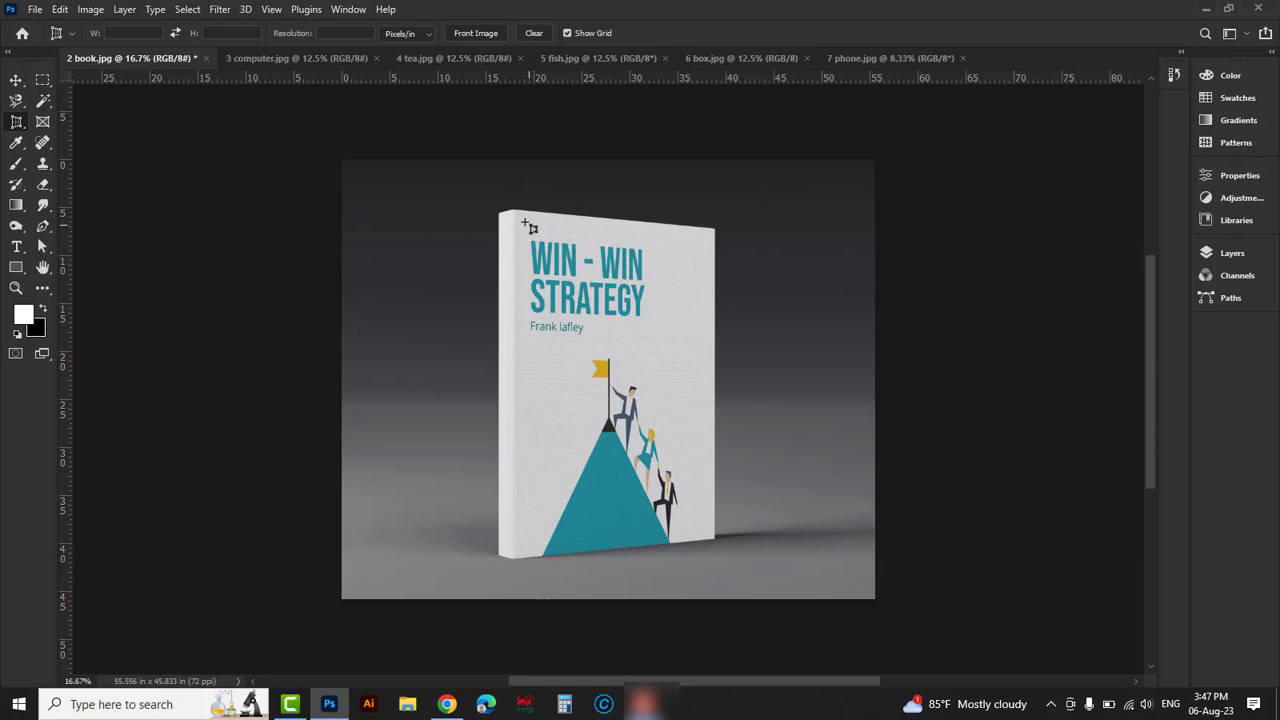
Step: Draw a perspective crop grid over the book cover and align its top-right and top-left corners
{"action": "left_click_drag", "start_coordinate": [514, 210], "coordinate": [714, 549]}
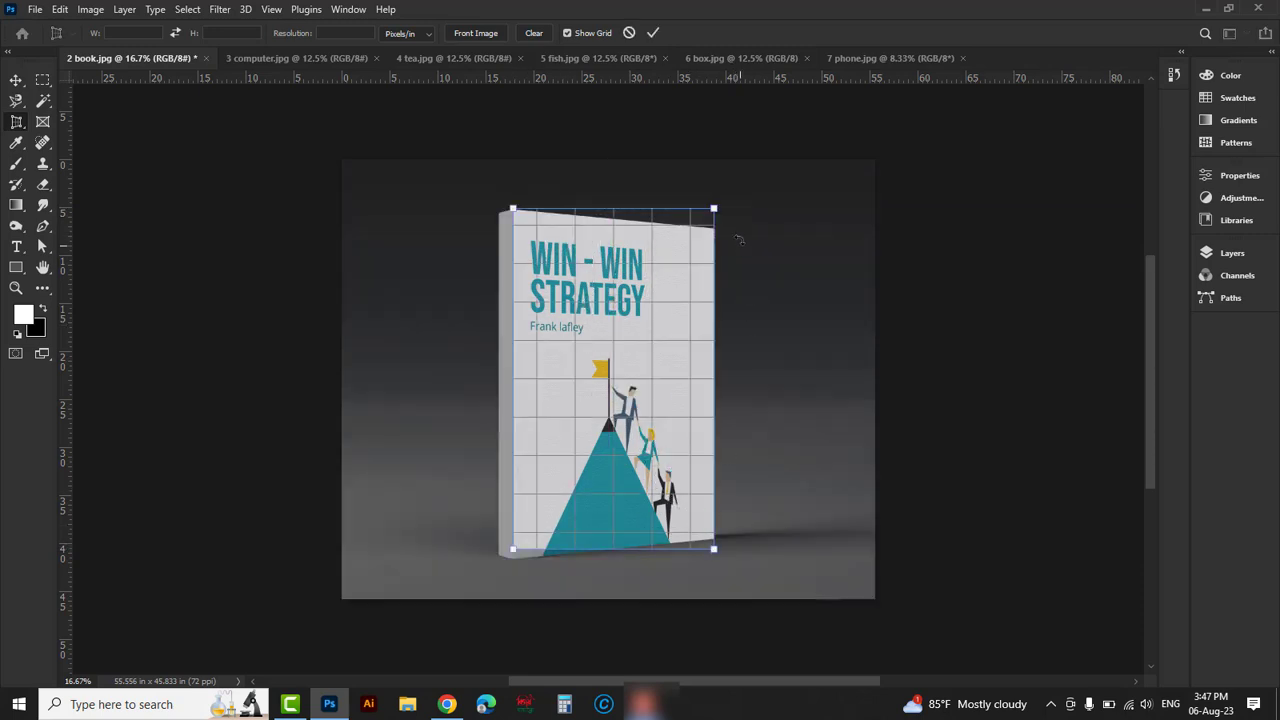
{"action": "left_click", "coordinate": [689, 223], "text": "ctrl"}
{"action": "left_click", "coordinate": [689, 223], "text": "ctrl"}
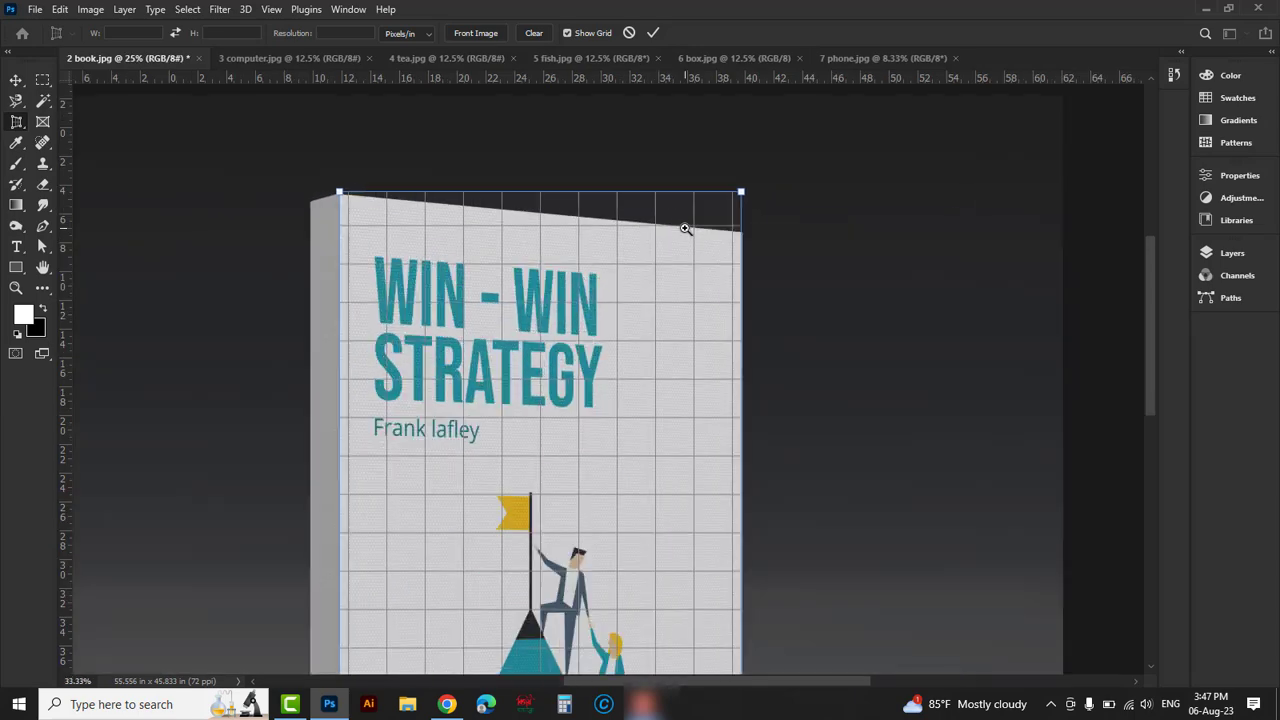
{"action": "left_click", "coordinate": [689, 223], "text": "ctrl"}
{"action": "left_click_drag", "start_coordinate": [770, 175], "coordinate": [770, 238]}
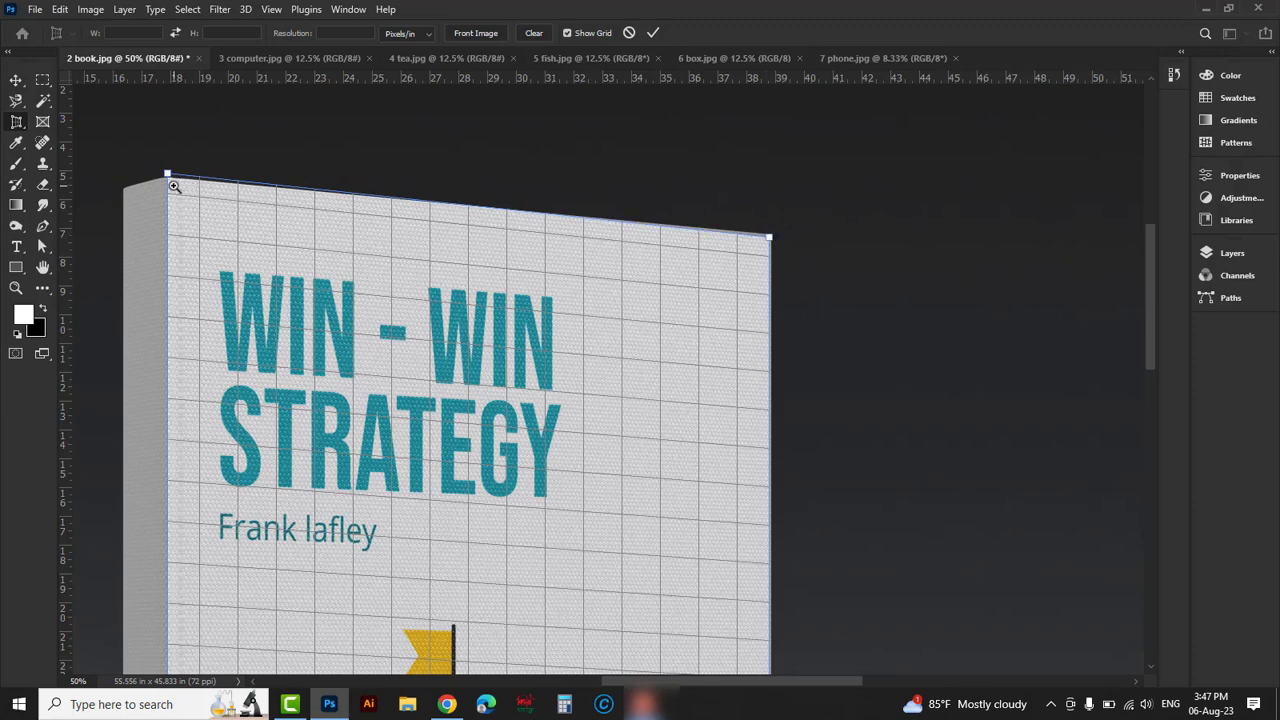
{"action": "left_click", "coordinate": [172, 178], "text": "ctrl"}
{"action": "left_click", "coordinate": [160, 162], "text": "ctrl"}
{"action": "left_click_drag", "start_coordinate": [158, 157], "coordinate": [157, 163]}
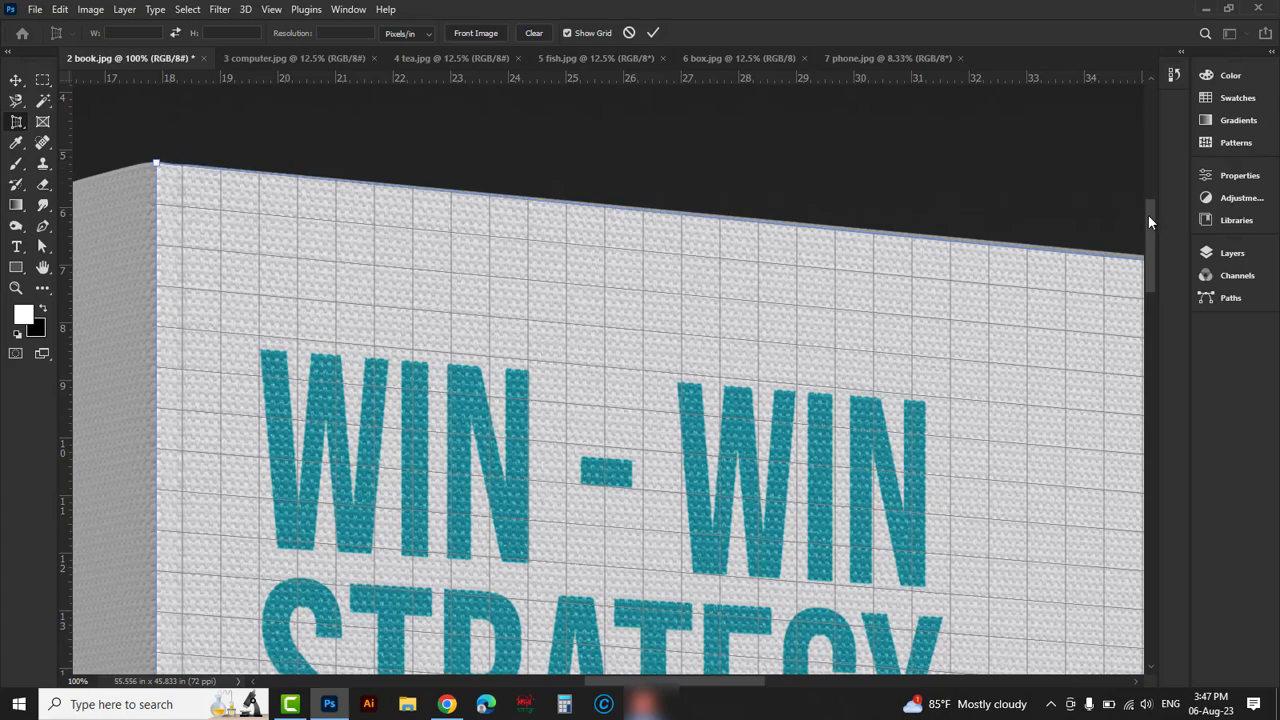
Step: Align the grid's bottom-left and bottom-right corners with the cover edges, then zoom out to see the whole book
{"action": "left_click_drag", "start_coordinate": [1148, 214], "coordinate": [1147, 497]}
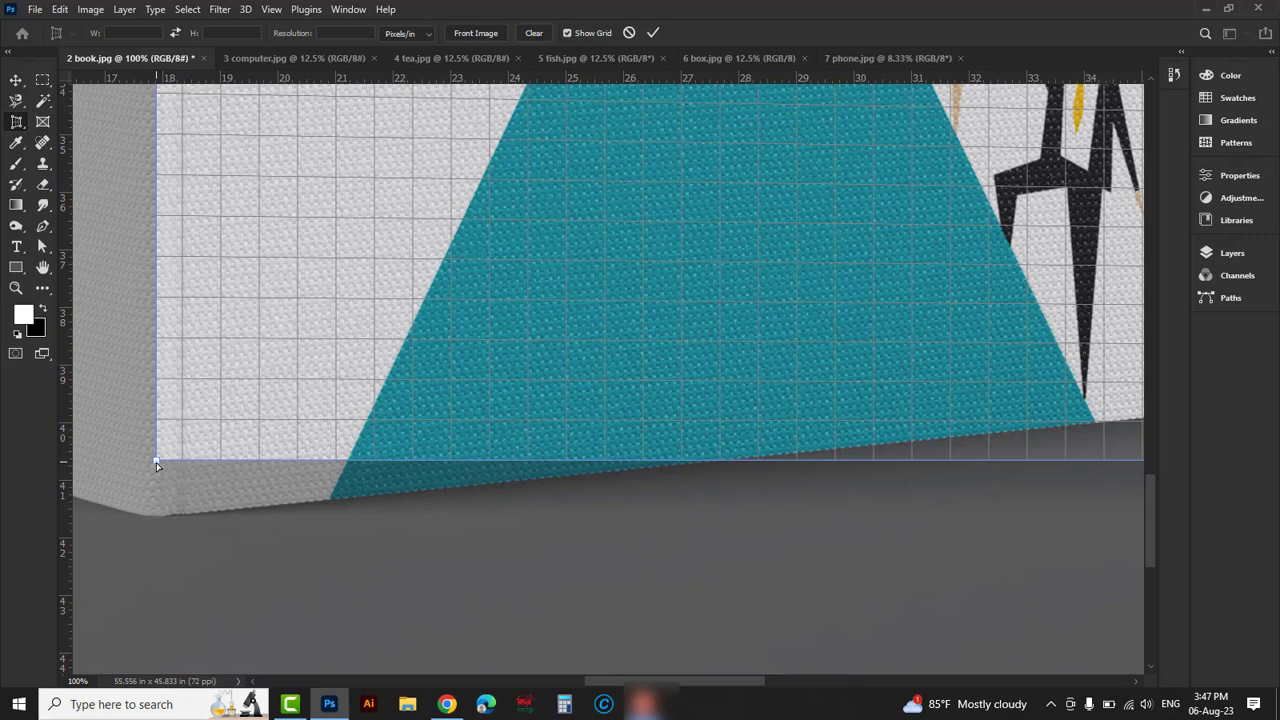
{"action": "left_click_drag", "start_coordinate": [156, 462], "coordinate": [157, 516]}
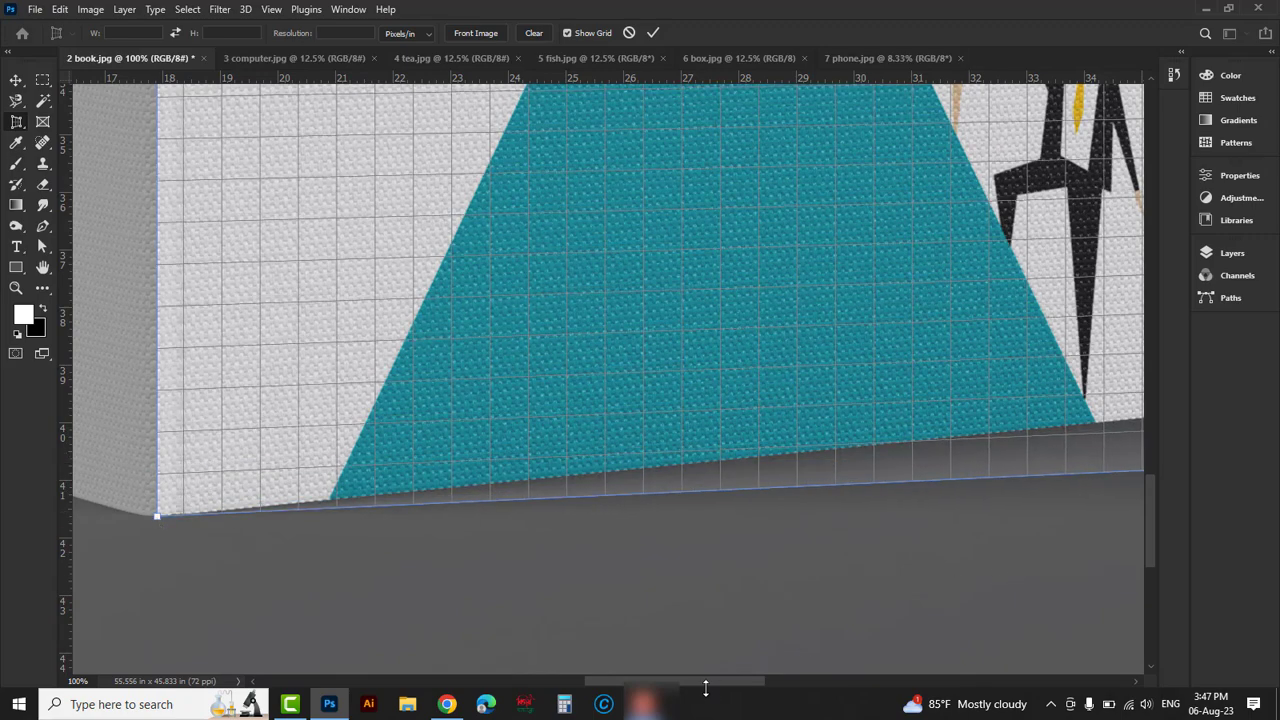
{"action": "left_click_drag", "start_coordinate": [706, 689], "coordinate": [781, 684]}
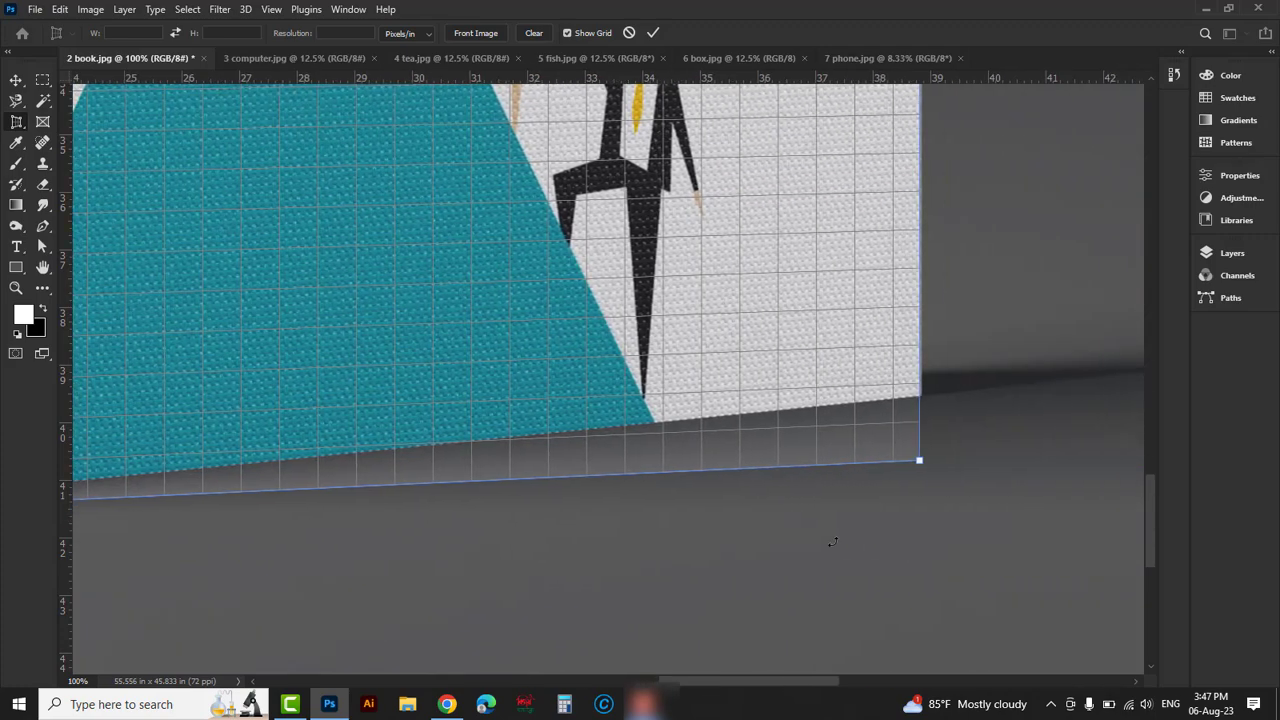
{"action": "left_click_drag", "start_coordinate": [920, 461], "coordinate": [920, 397]}
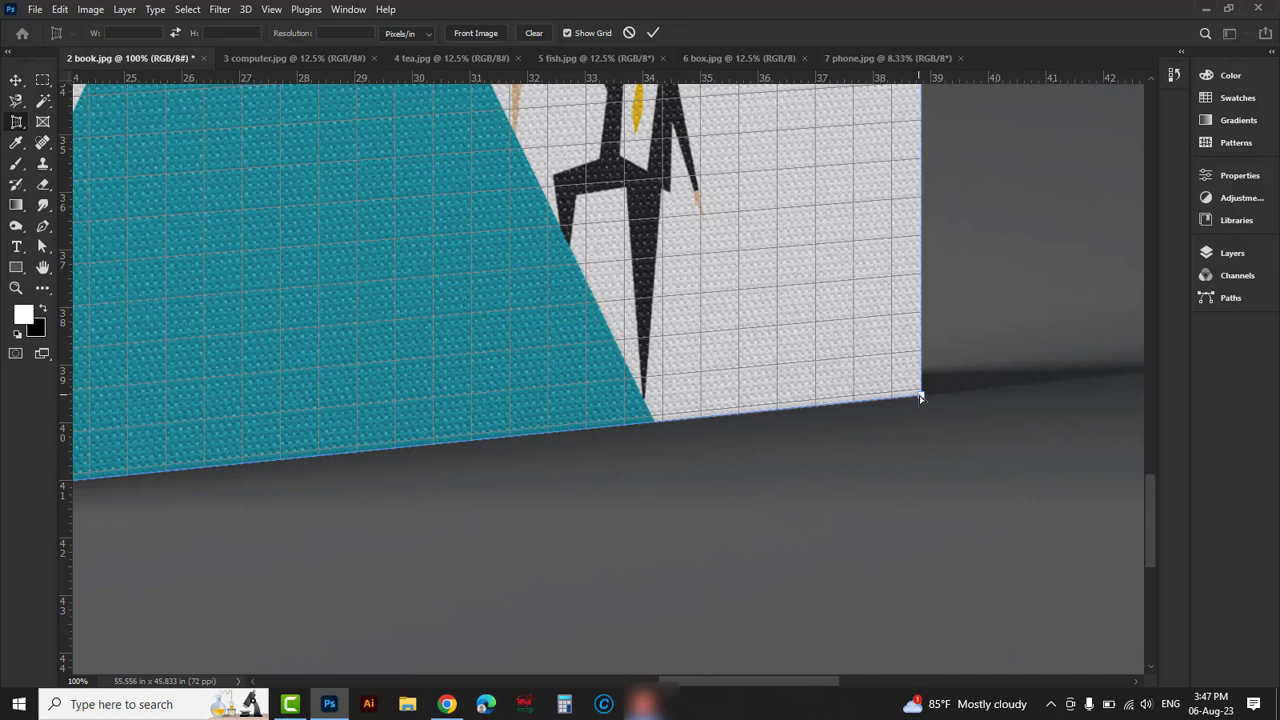
{"action": "left_click", "coordinate": [775, 298], "text": "alt"}
{"action": "left_click", "coordinate": [756, 292], "text": "alt"}
{"action": "left_click", "coordinate": [718, 259], "text": "alt"}
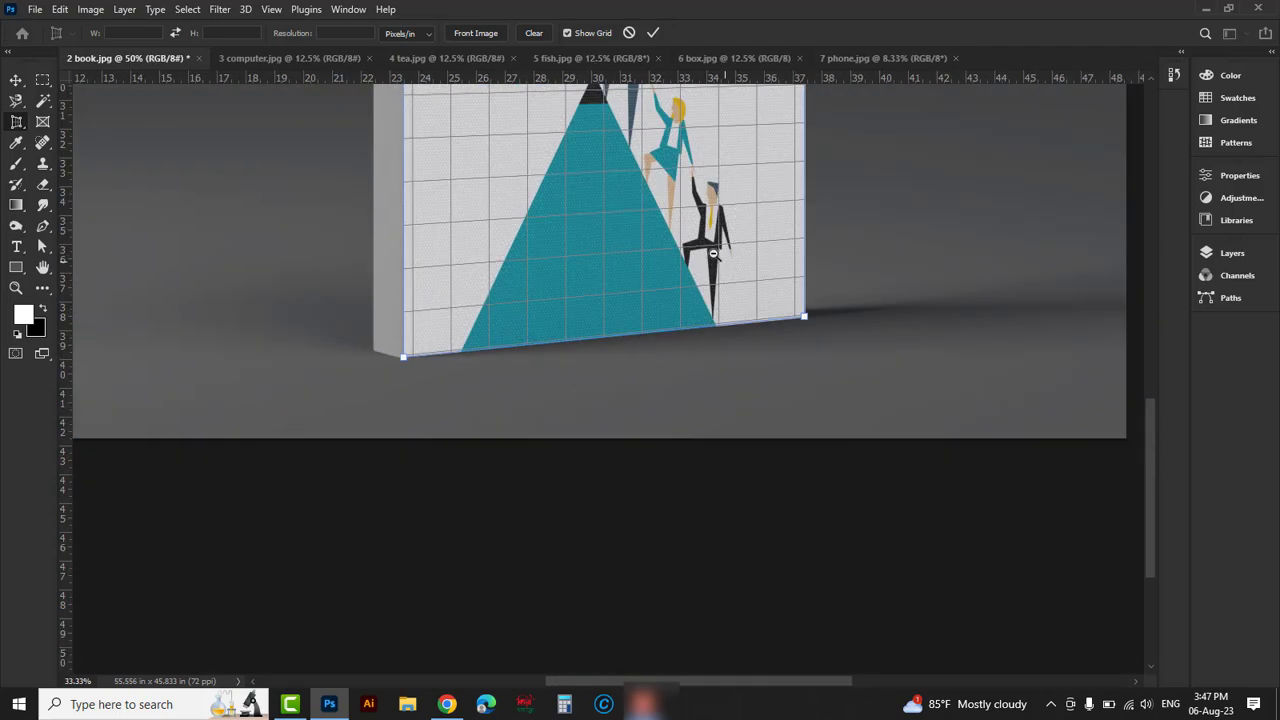
{"action": "left_click", "coordinate": [711, 252], "text": "alt"}
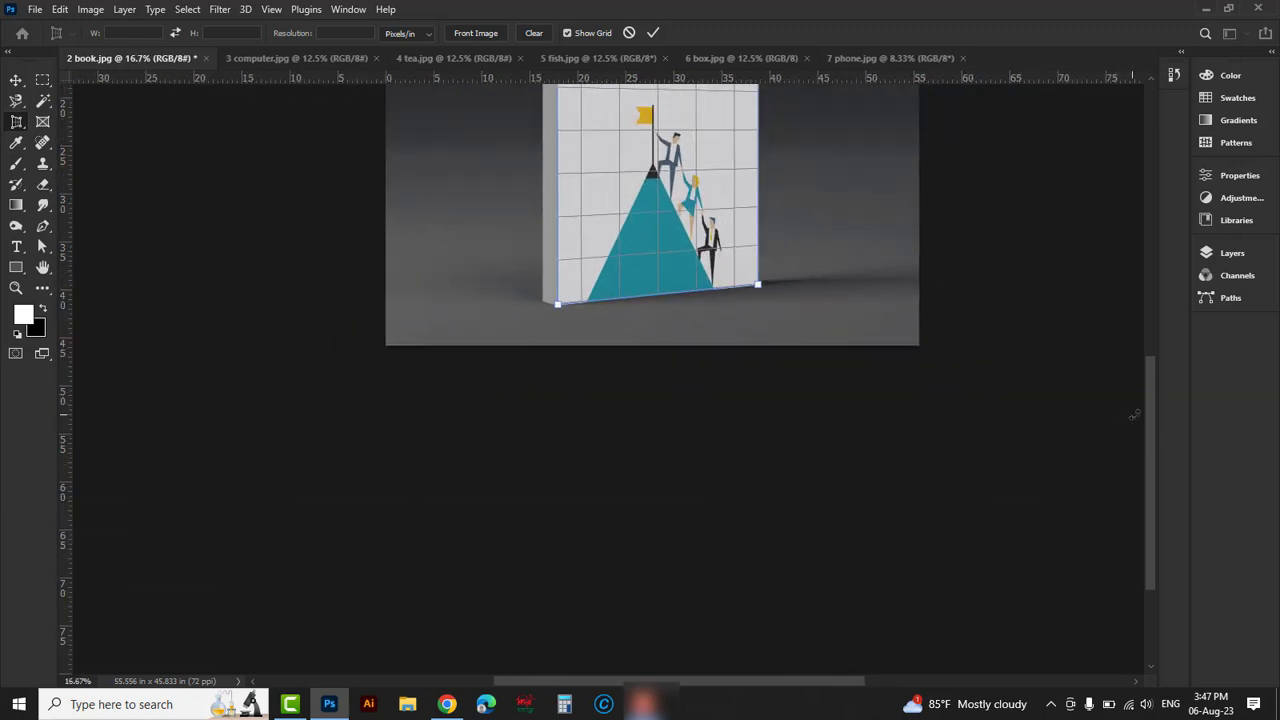
{"action": "left_click_drag", "start_coordinate": [1152, 409], "coordinate": [1134, 309]}
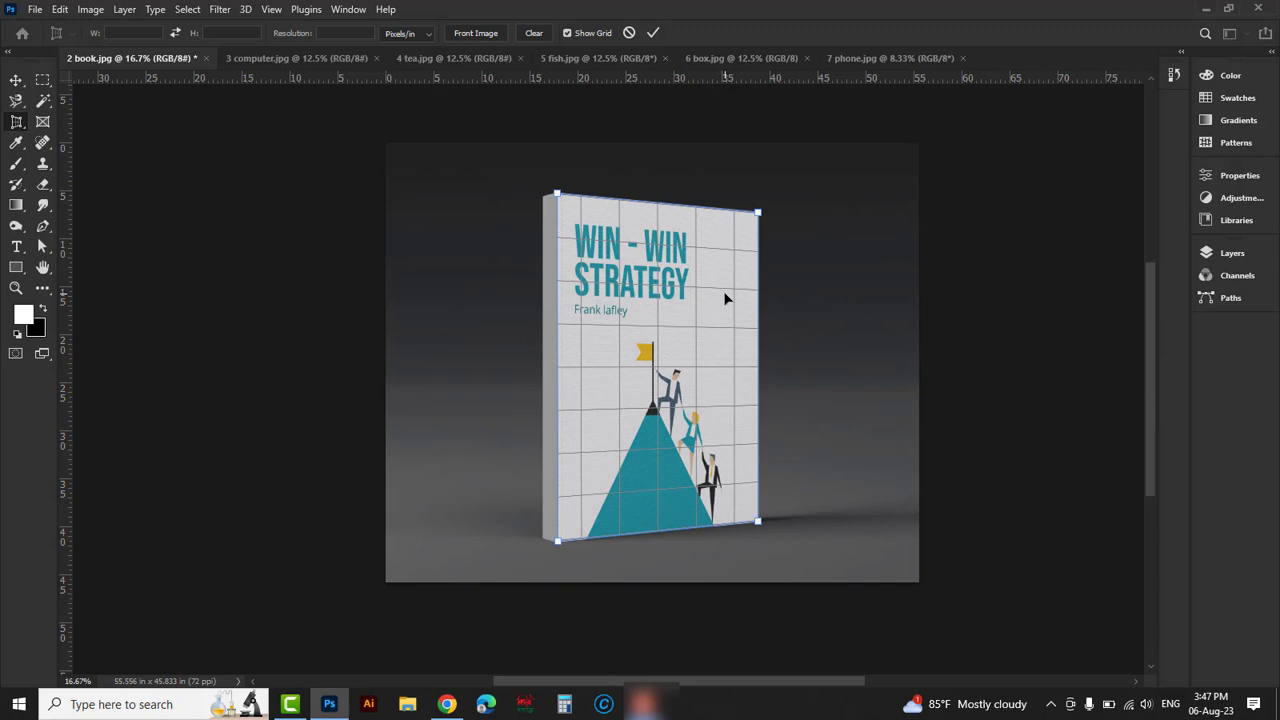
Step: Commit the perspective crop, flattening the cover to 28.111 × 36.417 in, and select the Slice Tool
{"action": "key", "text": "Return"}
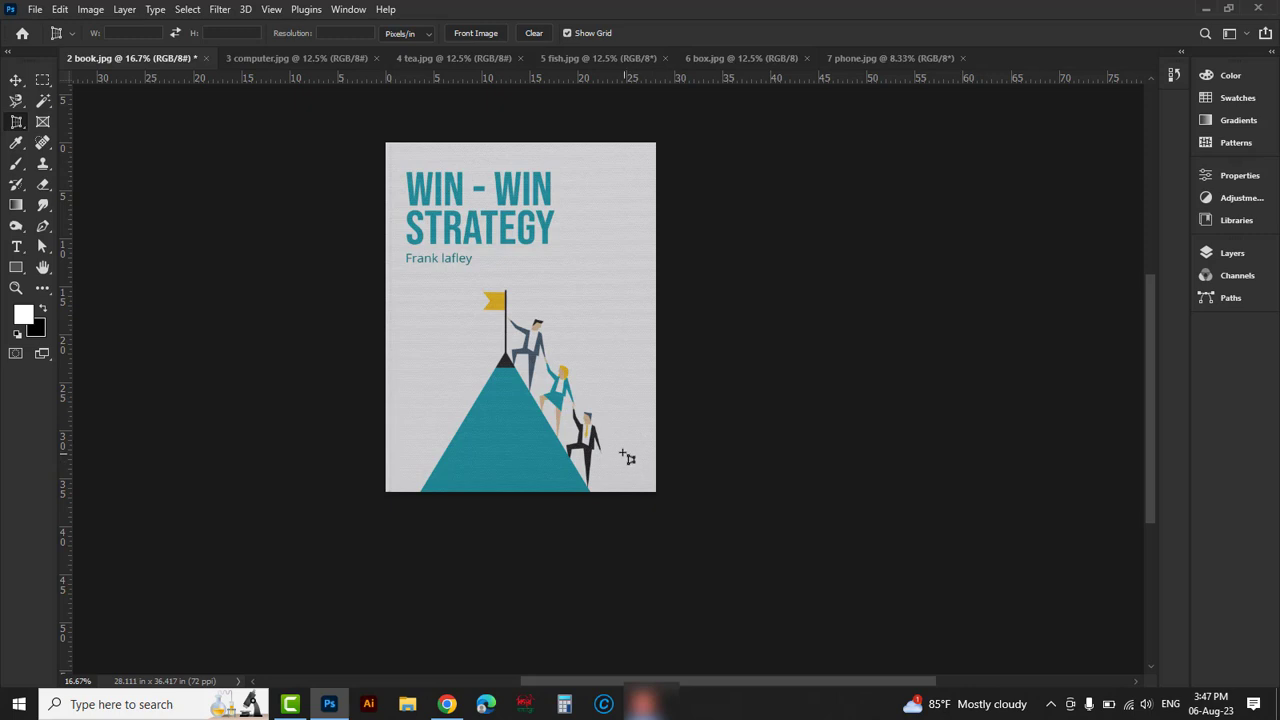
{"action": "right_click", "coordinate": [16, 124]}
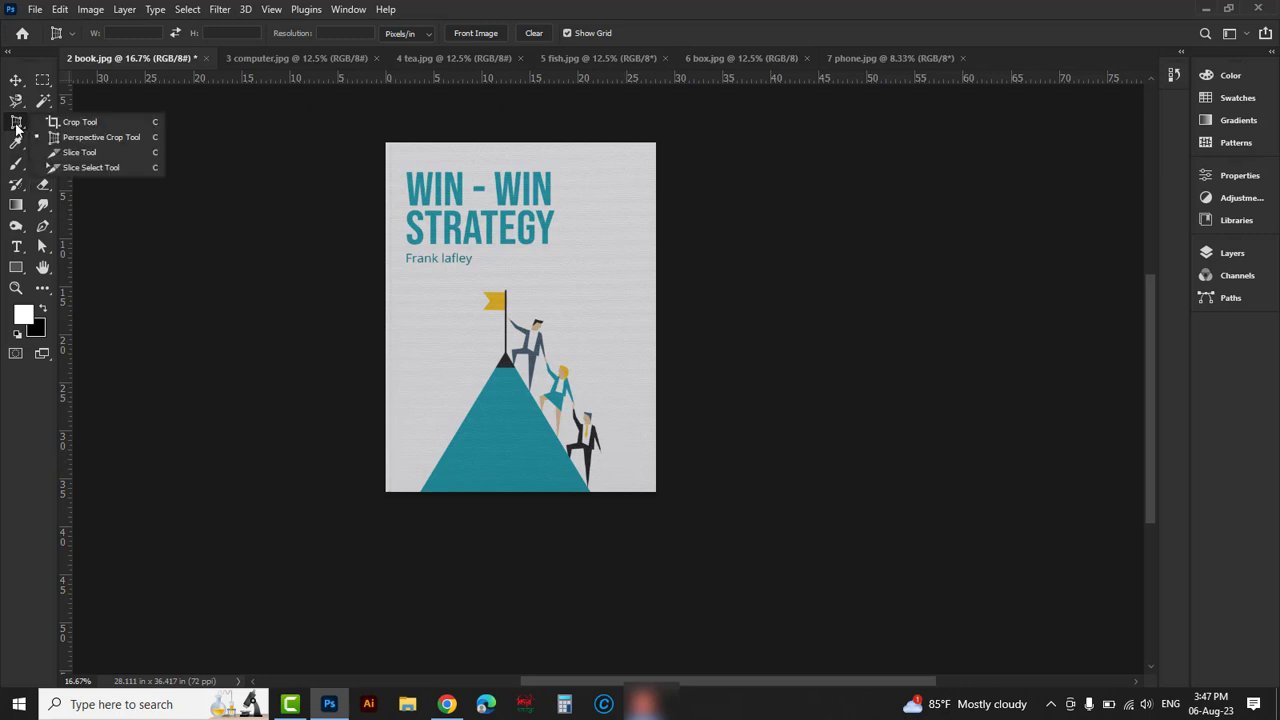
{"action": "left_click", "coordinate": [80, 153]}
Step: In 3 computer.jpg, draw slices around the speakers, headphones, monitor, router and mouse
{"action": "left_click", "coordinate": [281, 60]}
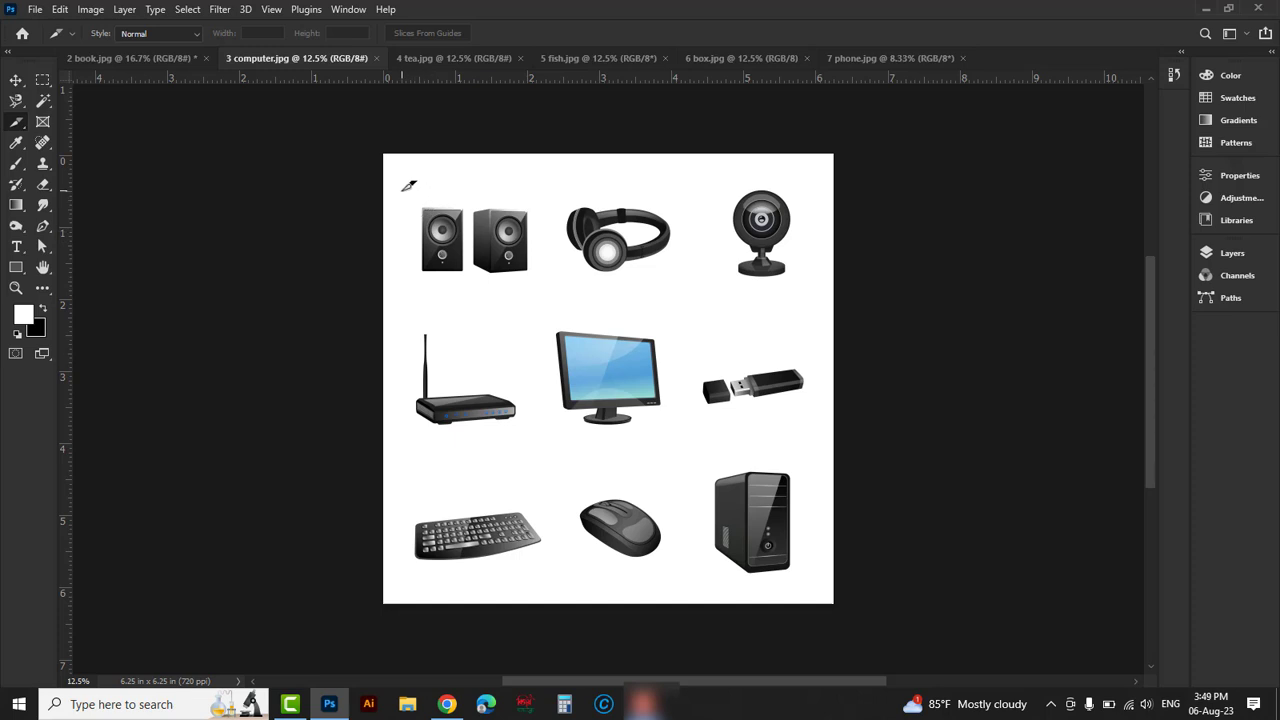
{"action": "left_click_drag", "start_coordinate": [401, 189], "coordinate": [550, 300]}
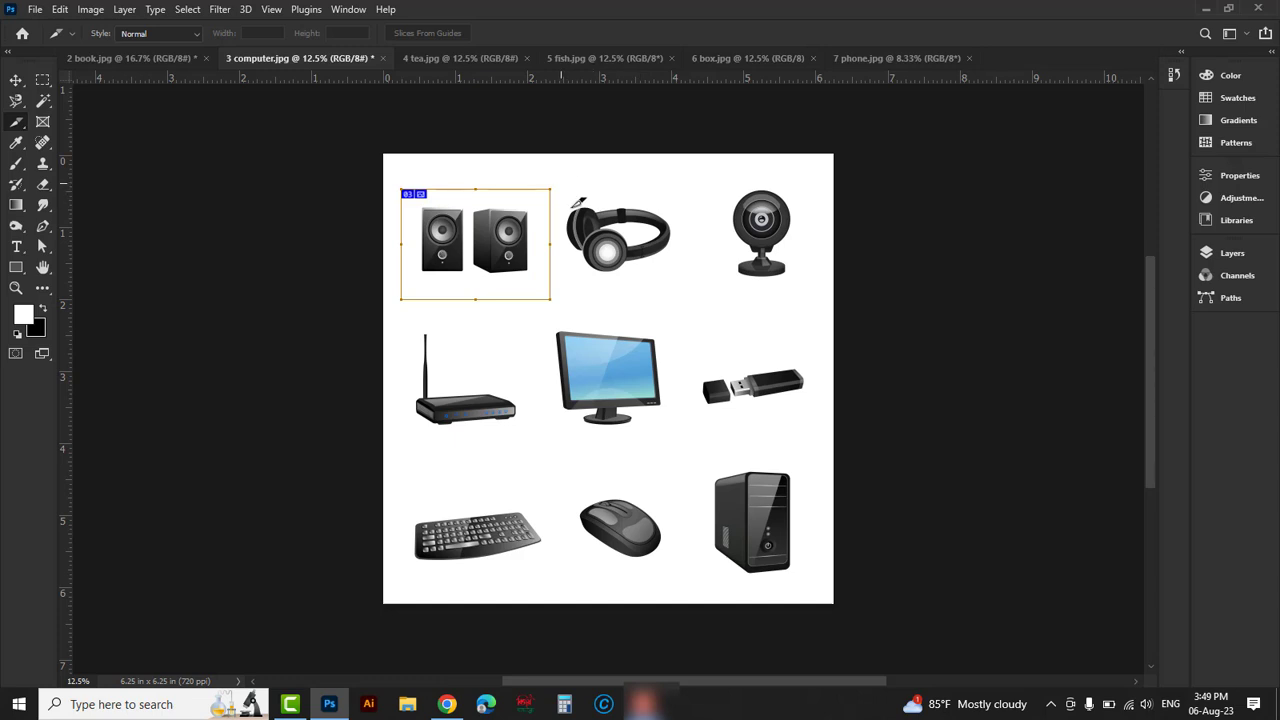
{"action": "left_click_drag", "start_coordinate": [561, 183], "coordinate": [683, 300]}
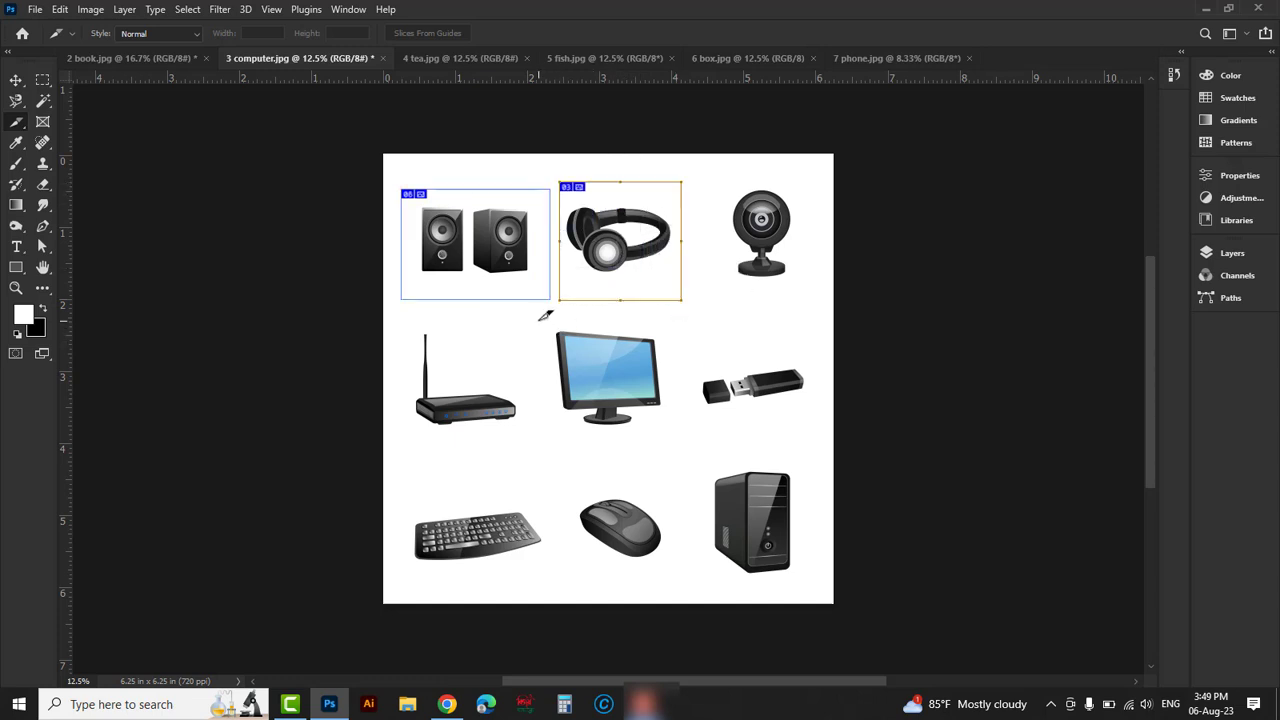
{"action": "left_click_drag", "start_coordinate": [538, 320], "coordinate": [676, 444]}
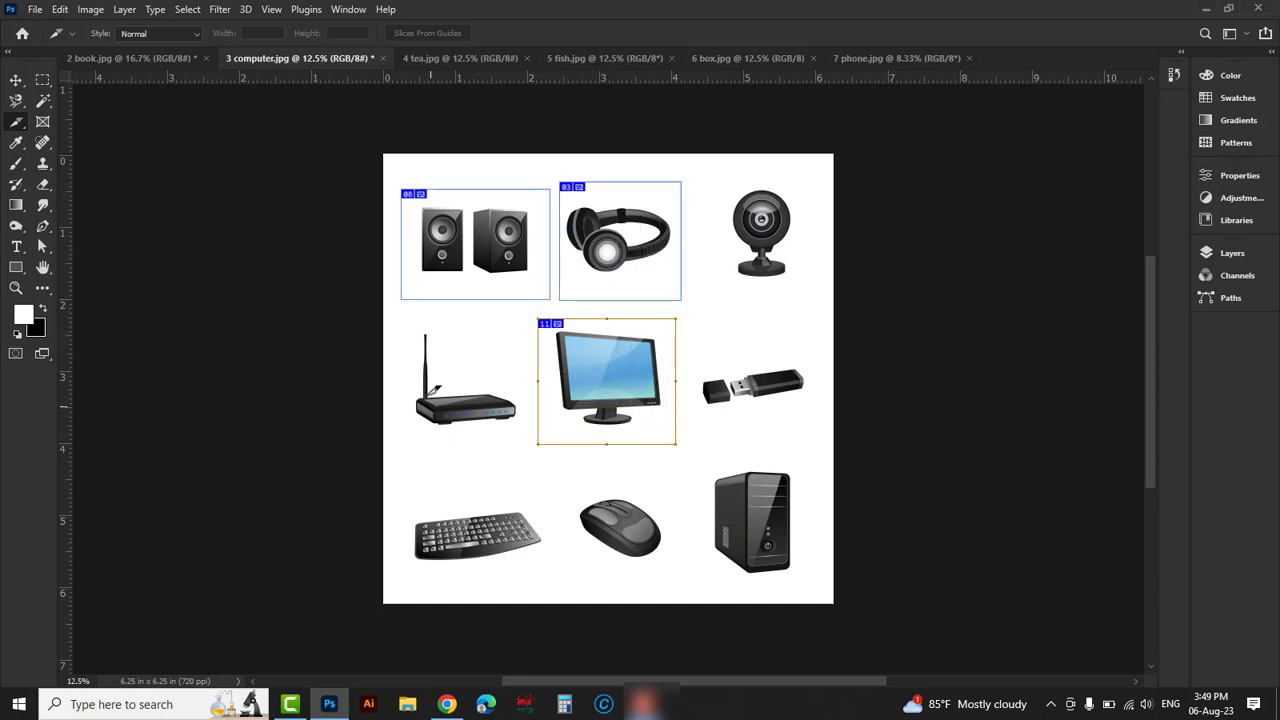
{"action": "left_click_drag", "start_coordinate": [401, 328], "coordinate": [669, 574]}
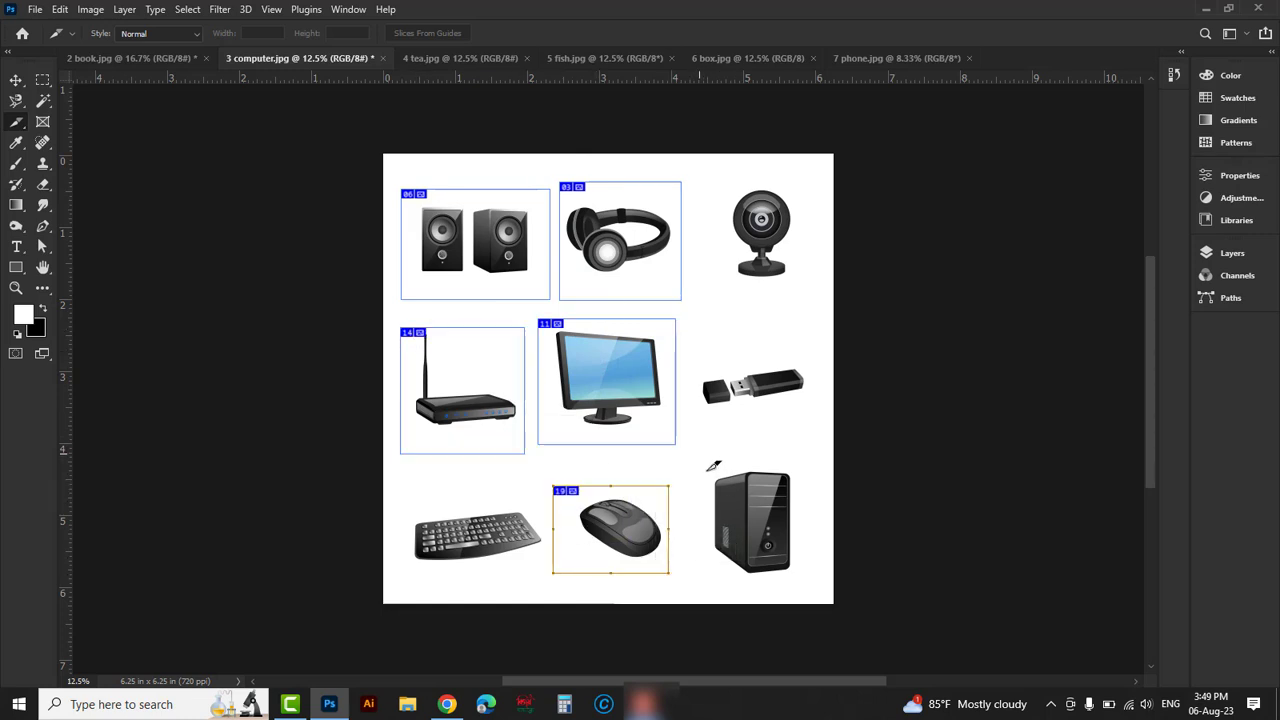
{"action": "left_click_drag", "start_coordinate": [699, 453], "coordinate": [809, 579]}
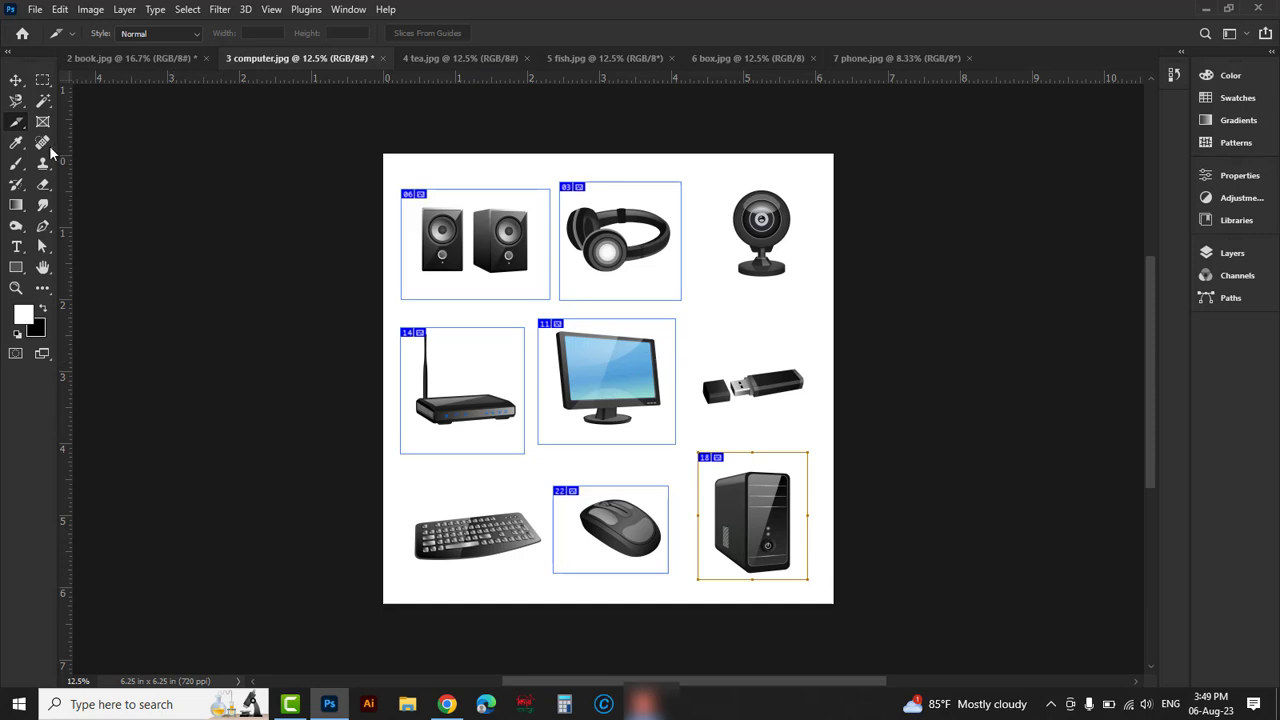
{"action": "right_click", "coordinate": [18, 127]}
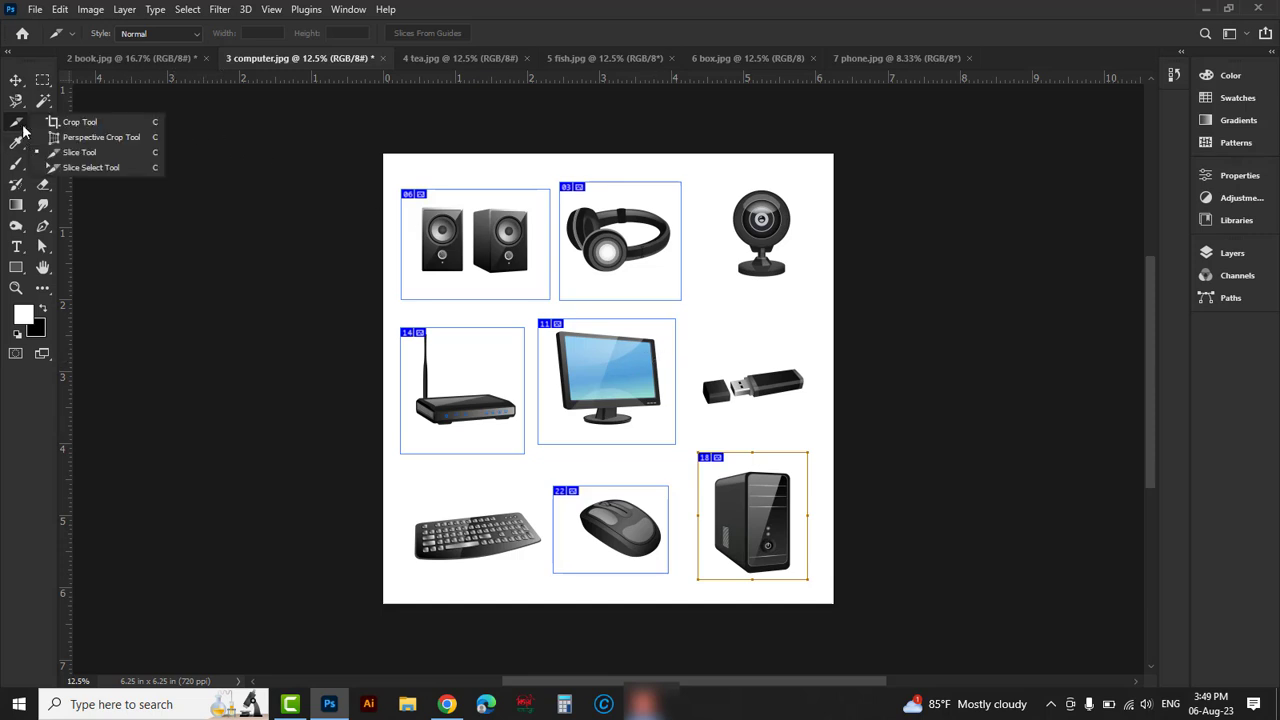
Step: With the Slice Select Tool, delete the router slice and select the mouse slice
{"action": "left_click", "coordinate": [108, 168]}
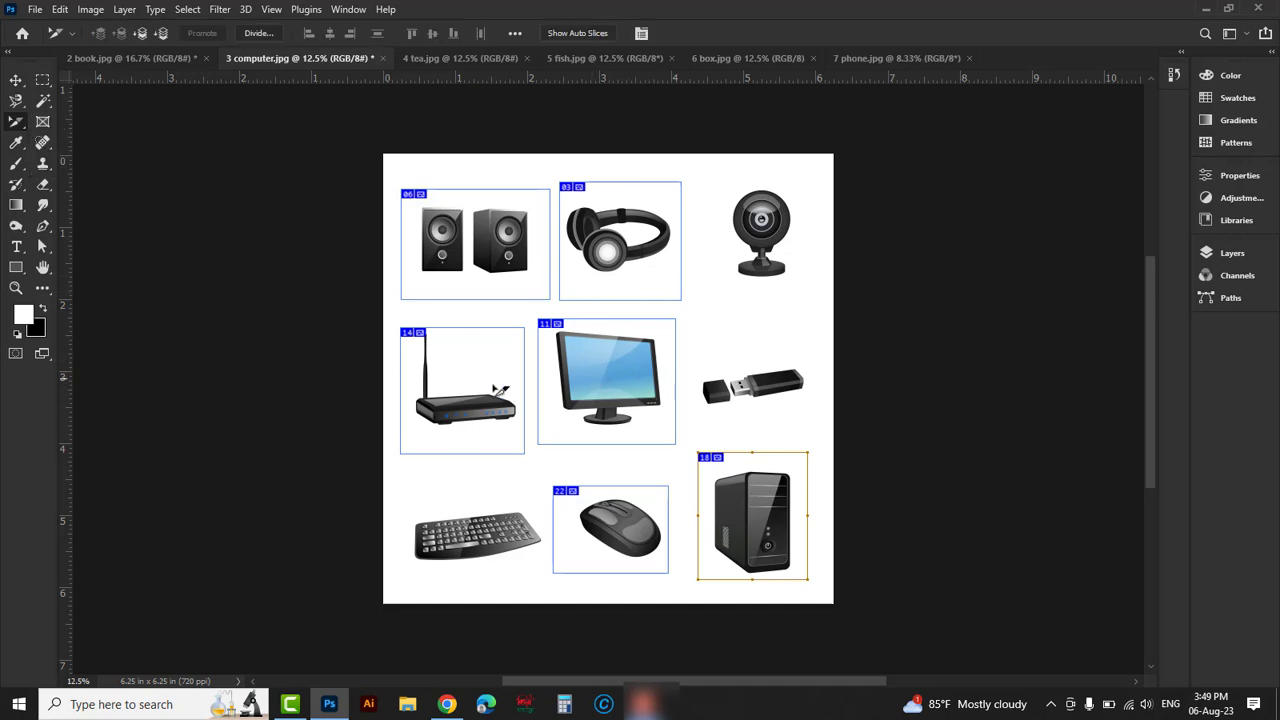
{"action": "left_click", "coordinate": [465, 376]}
{"action": "key", "text": "Delete"}
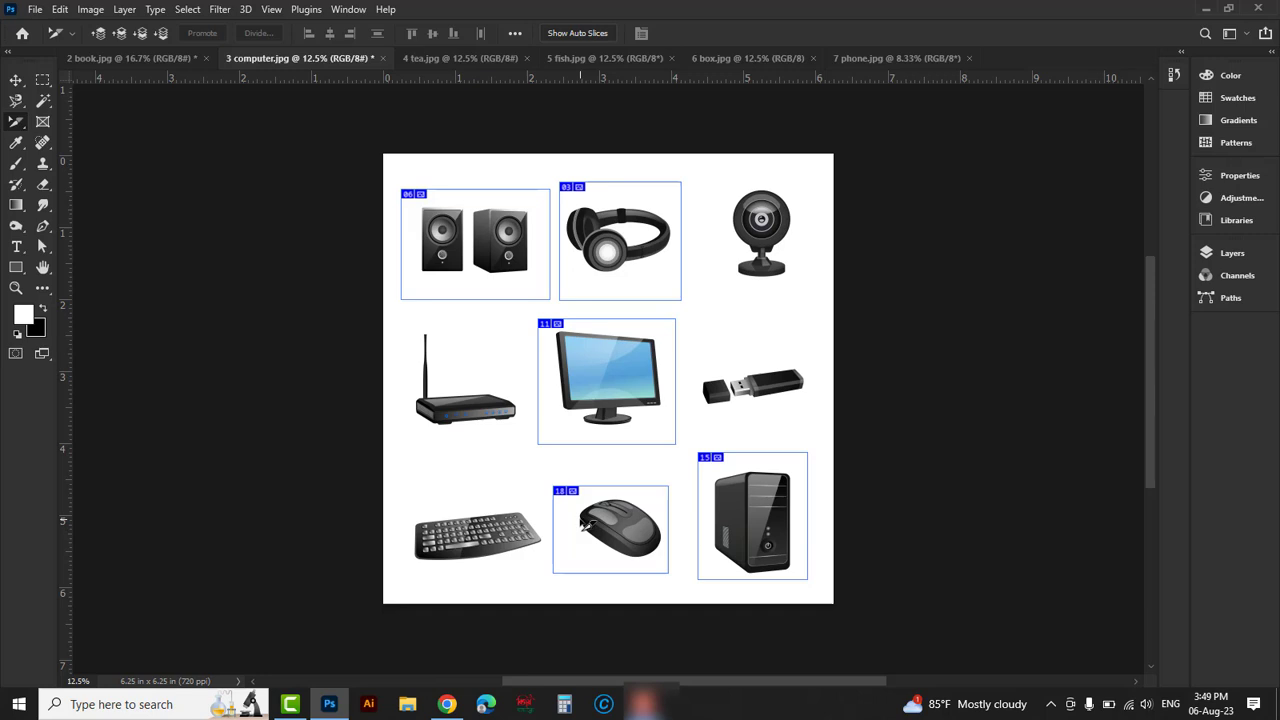
{"action": "left_click", "coordinate": [584, 525]}
Step: Delete the mouse slice and open File > Export > Save for Web (Legacy)
{"action": "key", "text": "Delete"}
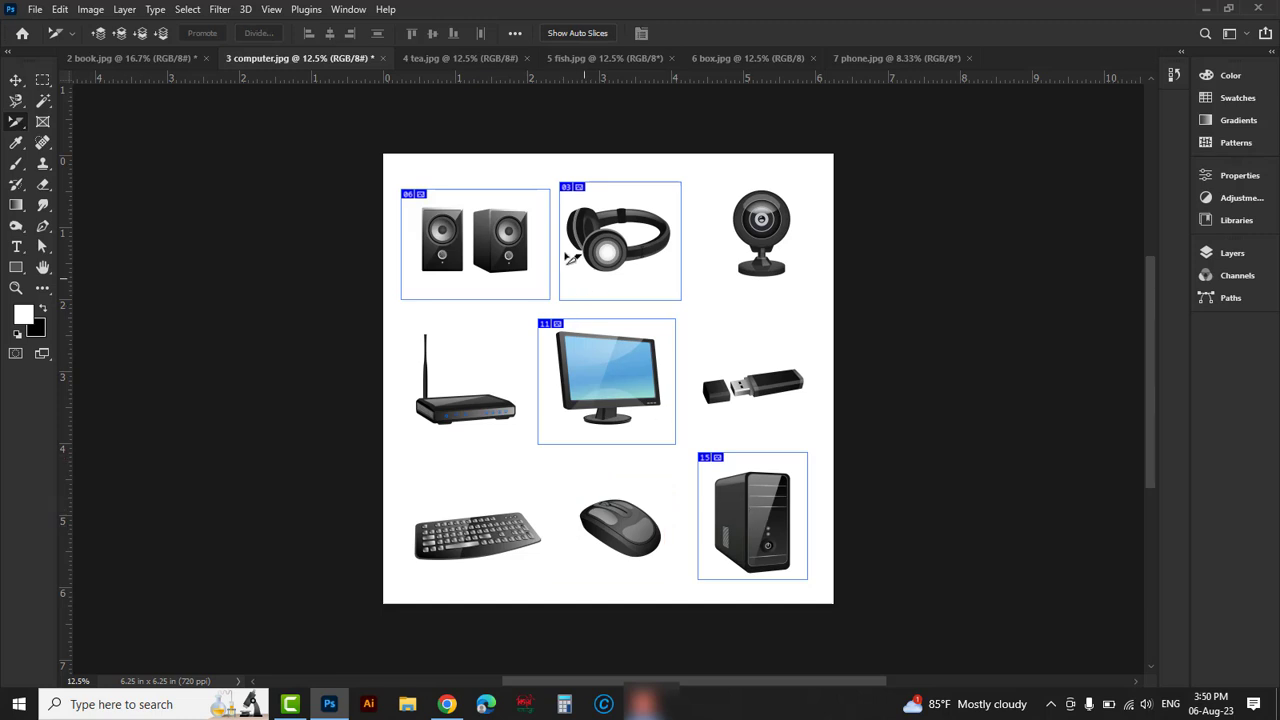
{"action": "left_click", "coordinate": [36, 10]}
{"action": "mouse_move", "coordinate": [82, 259]}
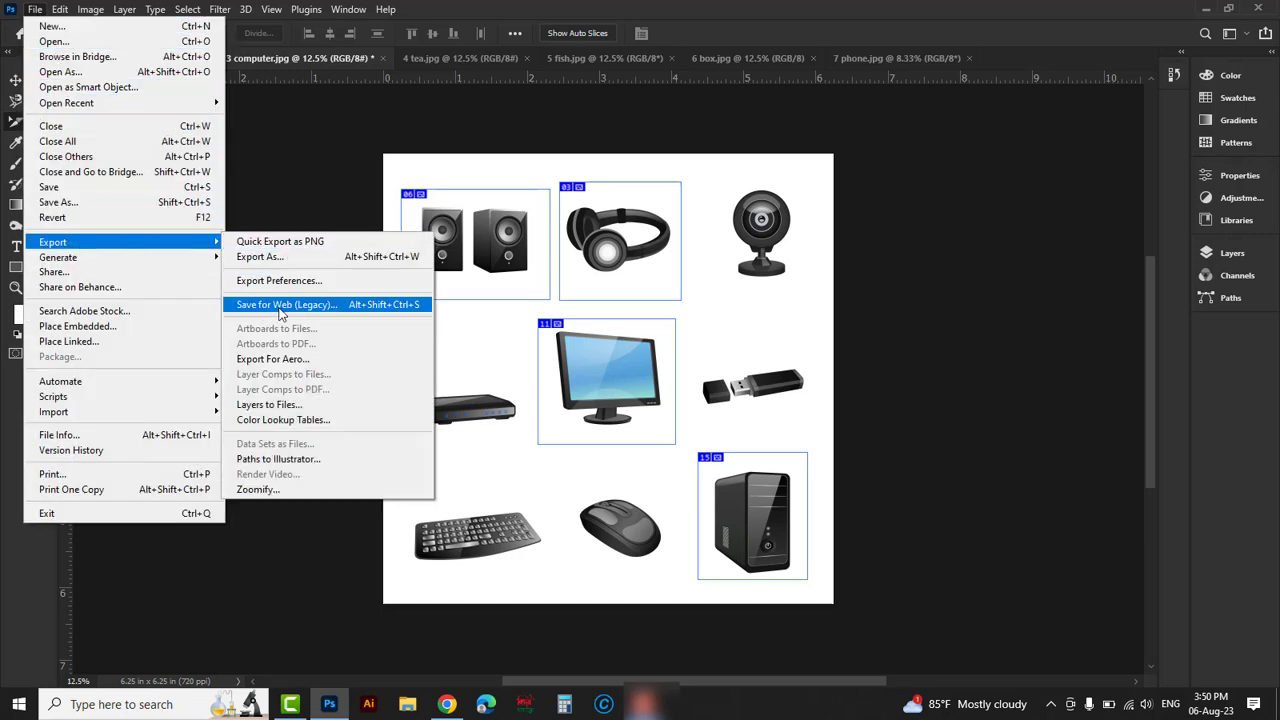
{"action": "left_click", "coordinate": [298, 306]}
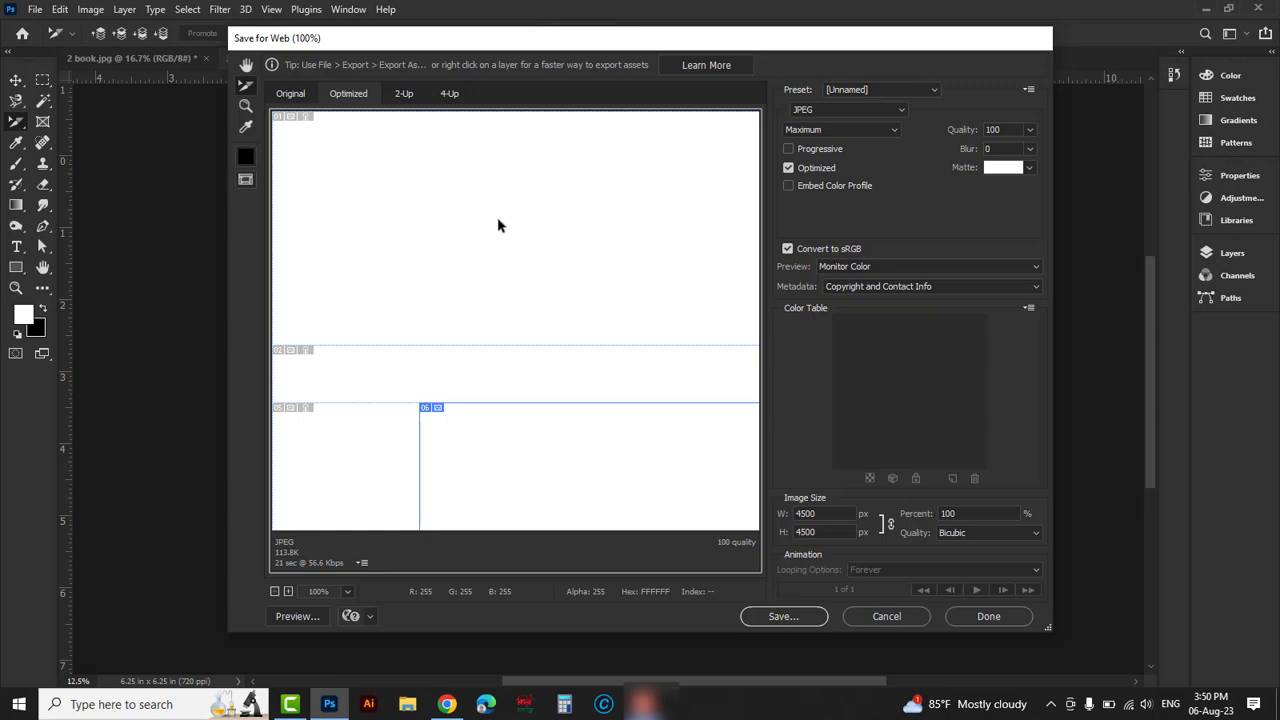
Step: Set the preview to Fit in View, choose PNG-24 output, and continue to saving
{"action": "left_click", "coordinate": [347, 592]}
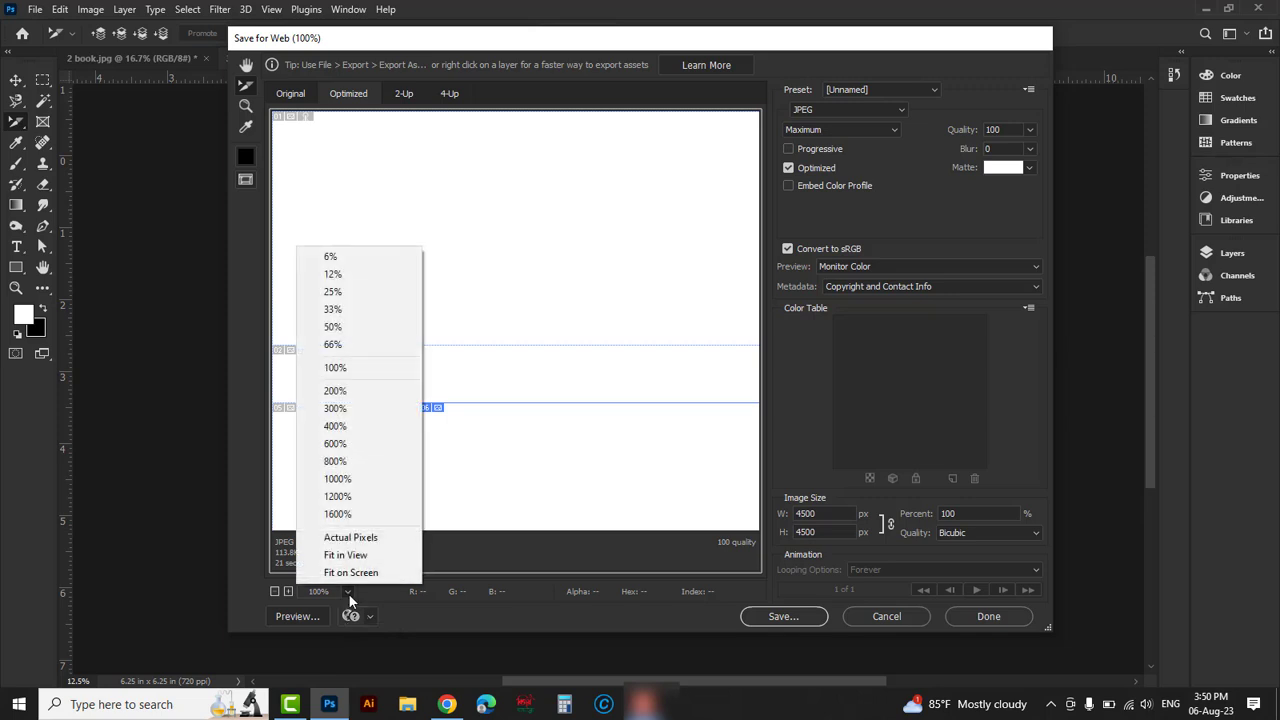
{"action": "left_click", "coordinate": [360, 560]}
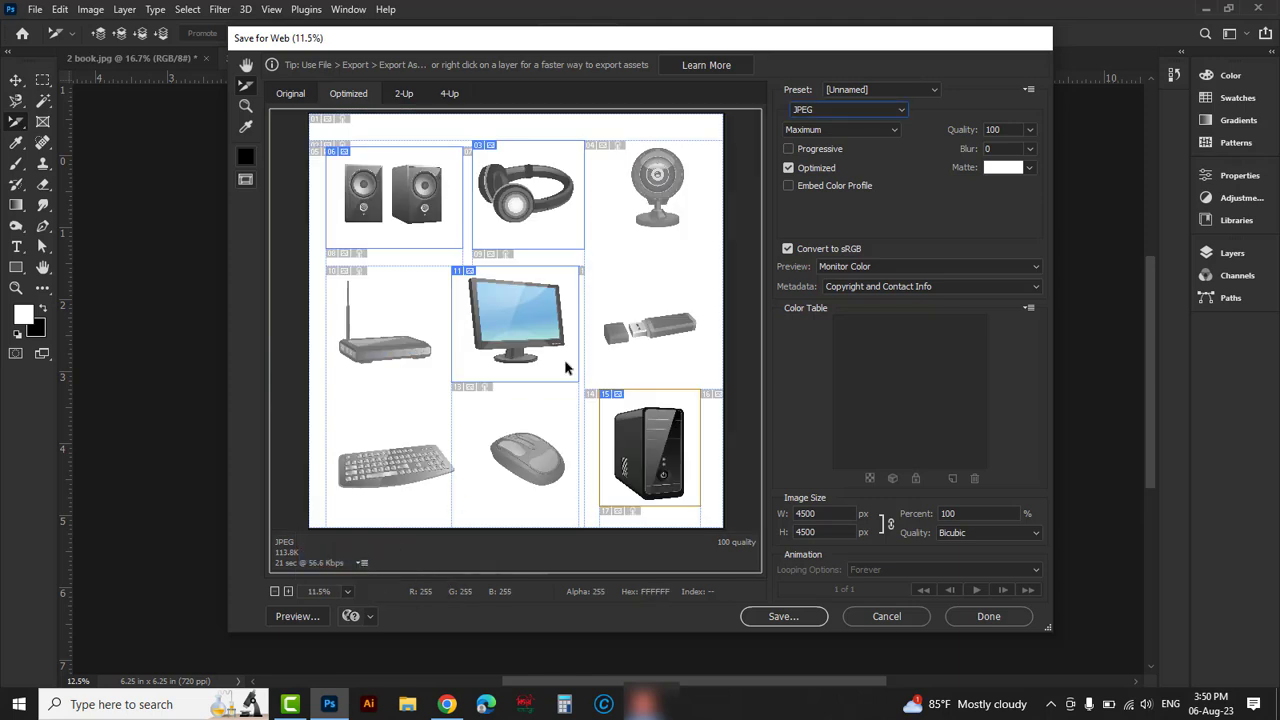
{"action": "left_click", "coordinate": [902, 110]}
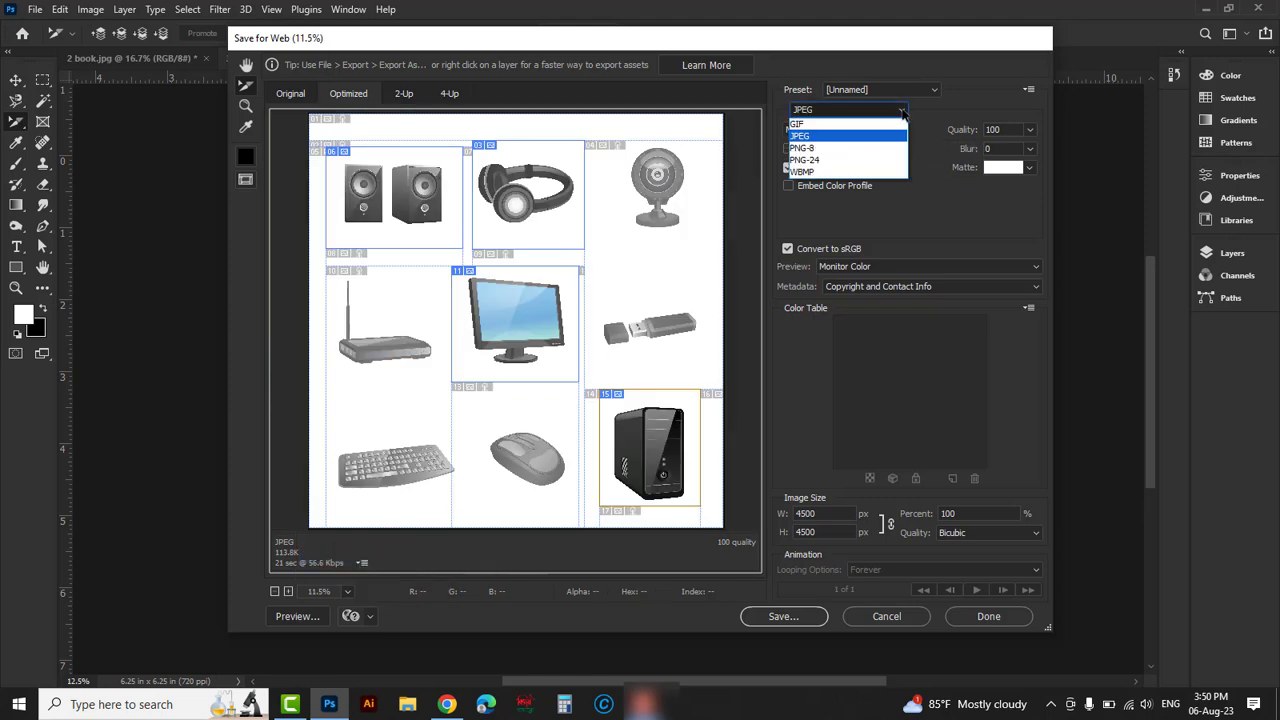
{"action": "left_click", "coordinate": [814, 162]}
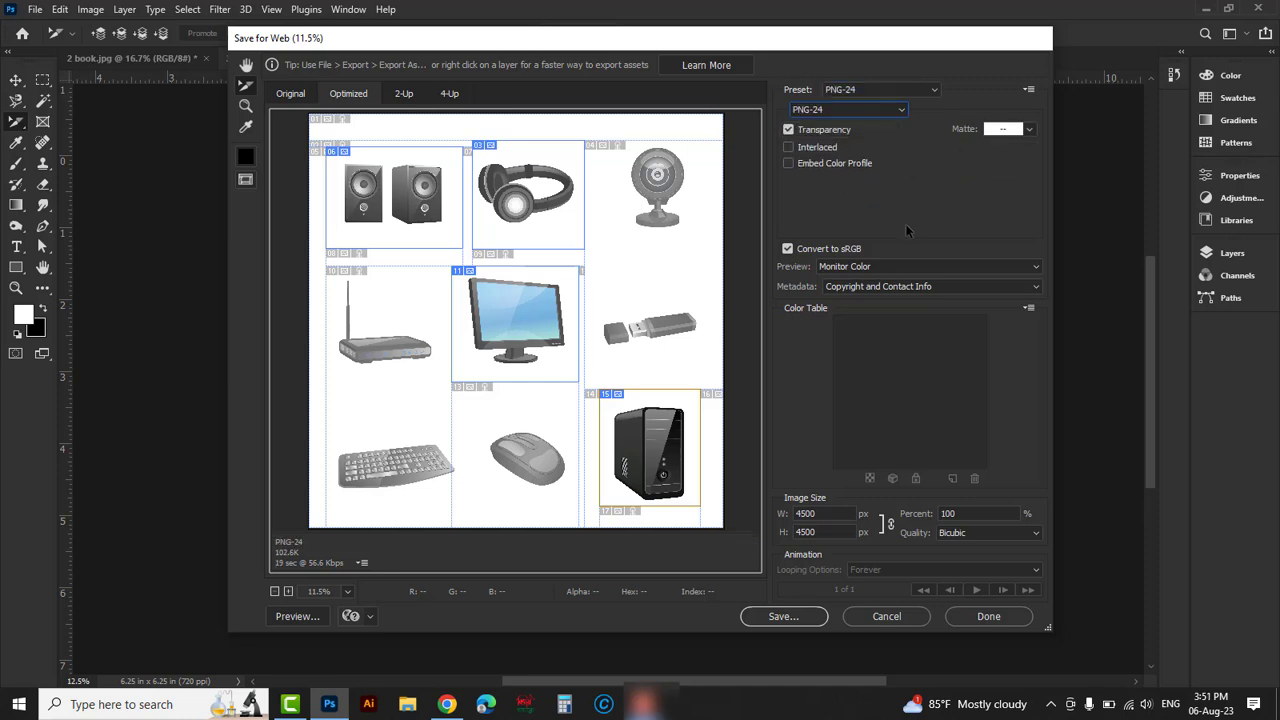
{"action": "left_click", "coordinate": [784, 617]}
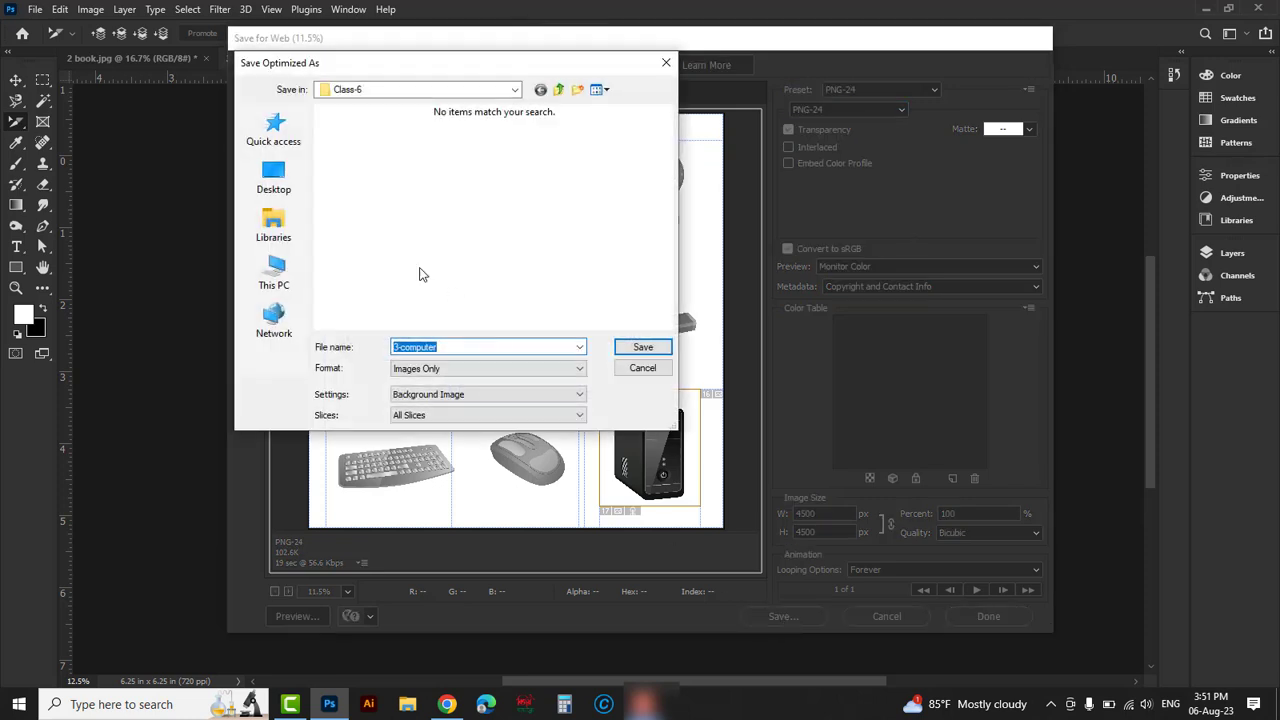
Step: Save the slices as 3-computer to the Desktop using the Images Only format
{"action": "left_click", "coordinate": [274, 178]}
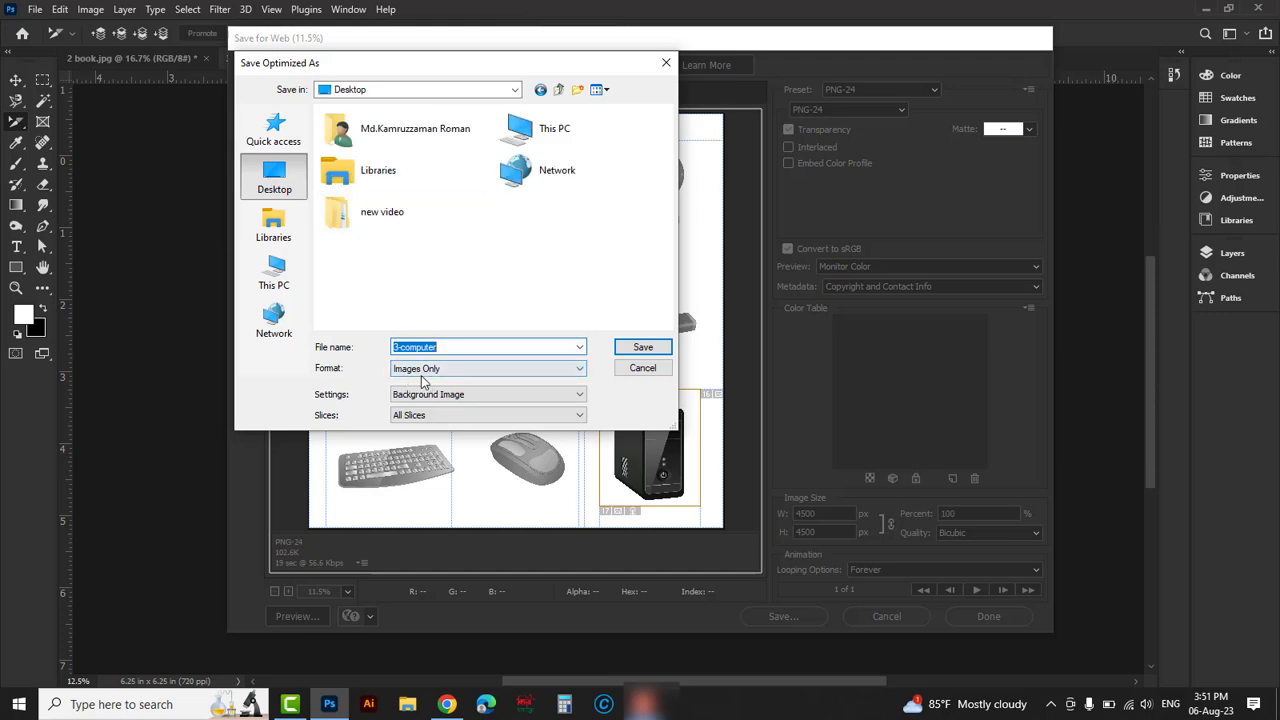
{"action": "left_click", "coordinate": [576, 374]}
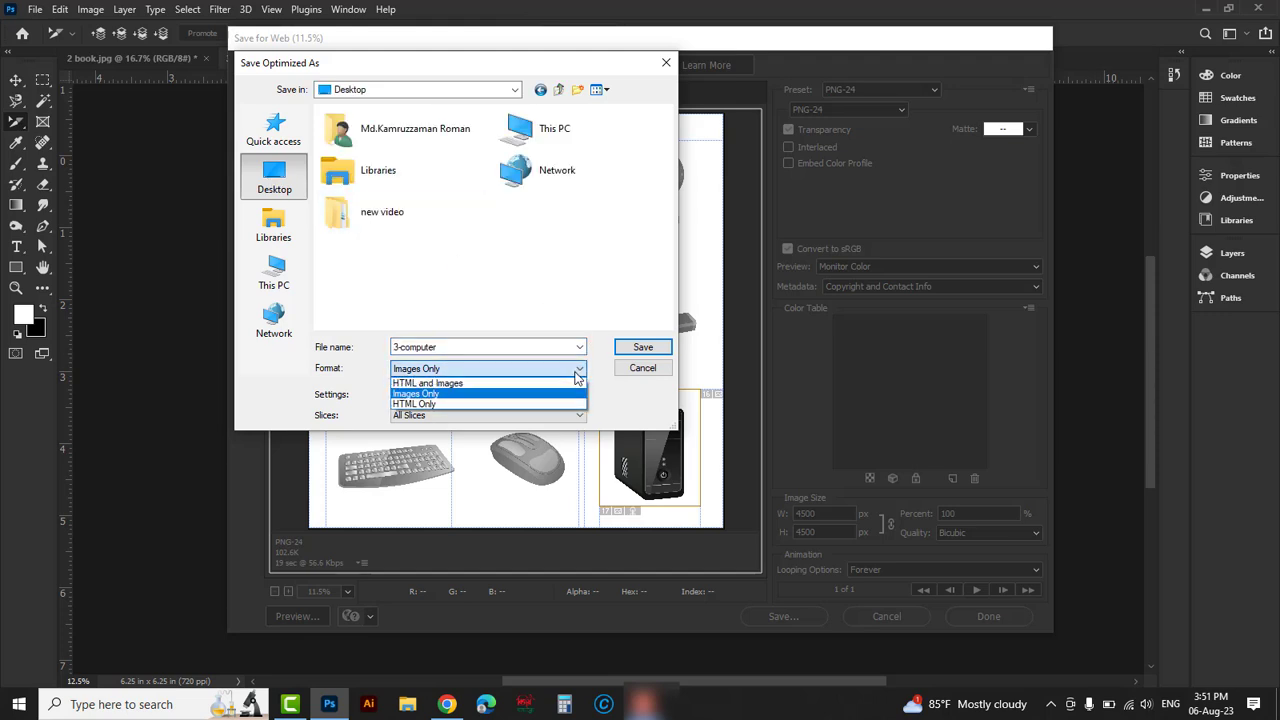
{"action": "left_click", "coordinate": [430, 396]}
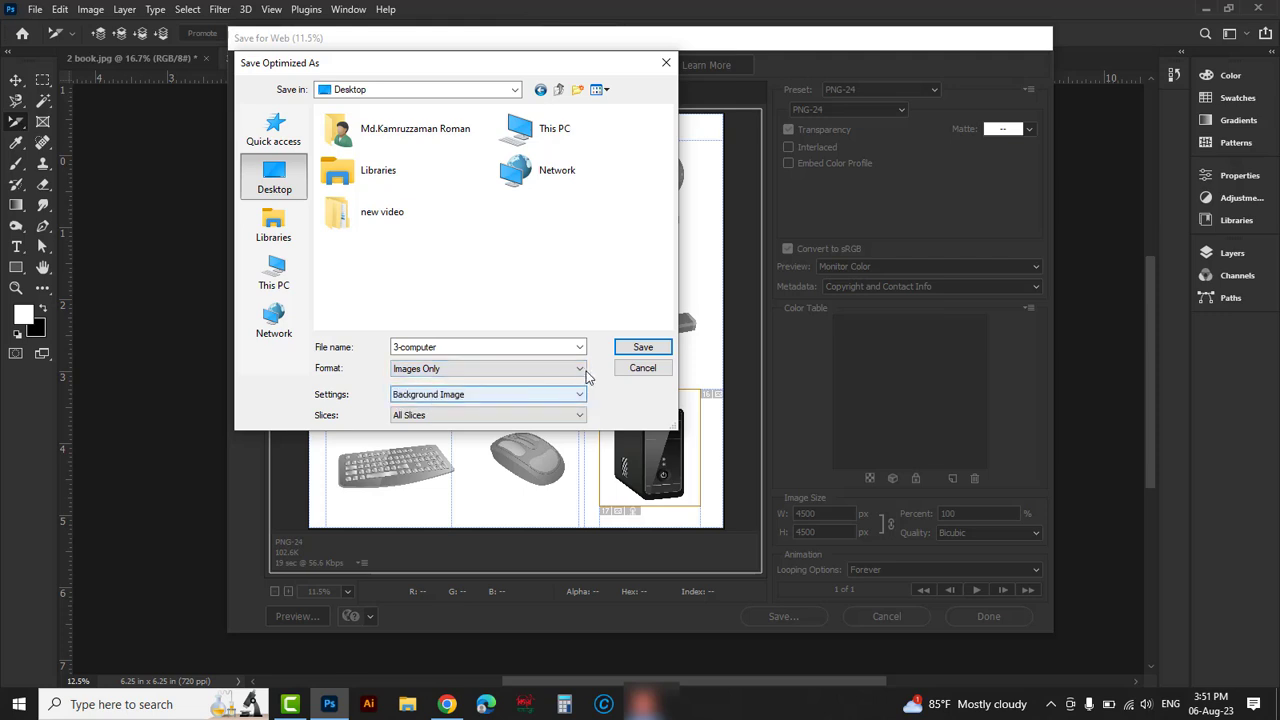
{"action": "left_click", "coordinate": [639, 350]}
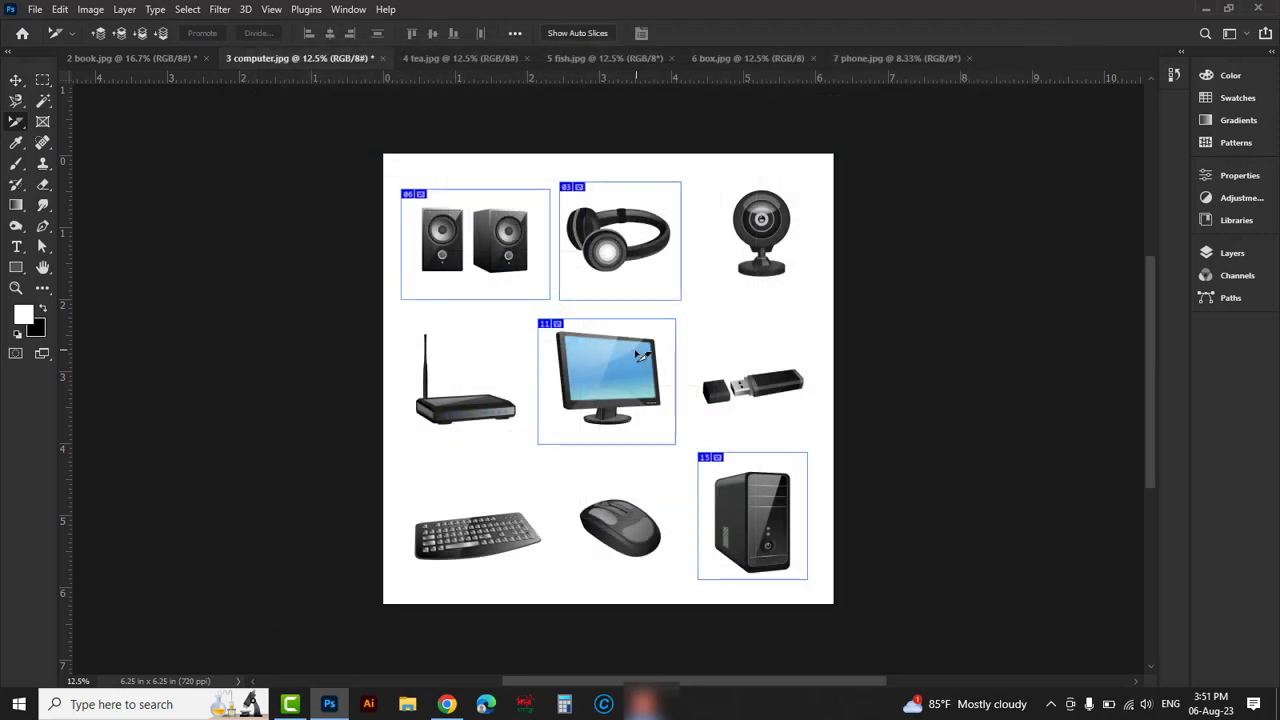
Step: Minimize Photoshop, open the exported images folder, and browse the 3-computer slice files
{"action": "left_click", "coordinate": [1204, 9]}
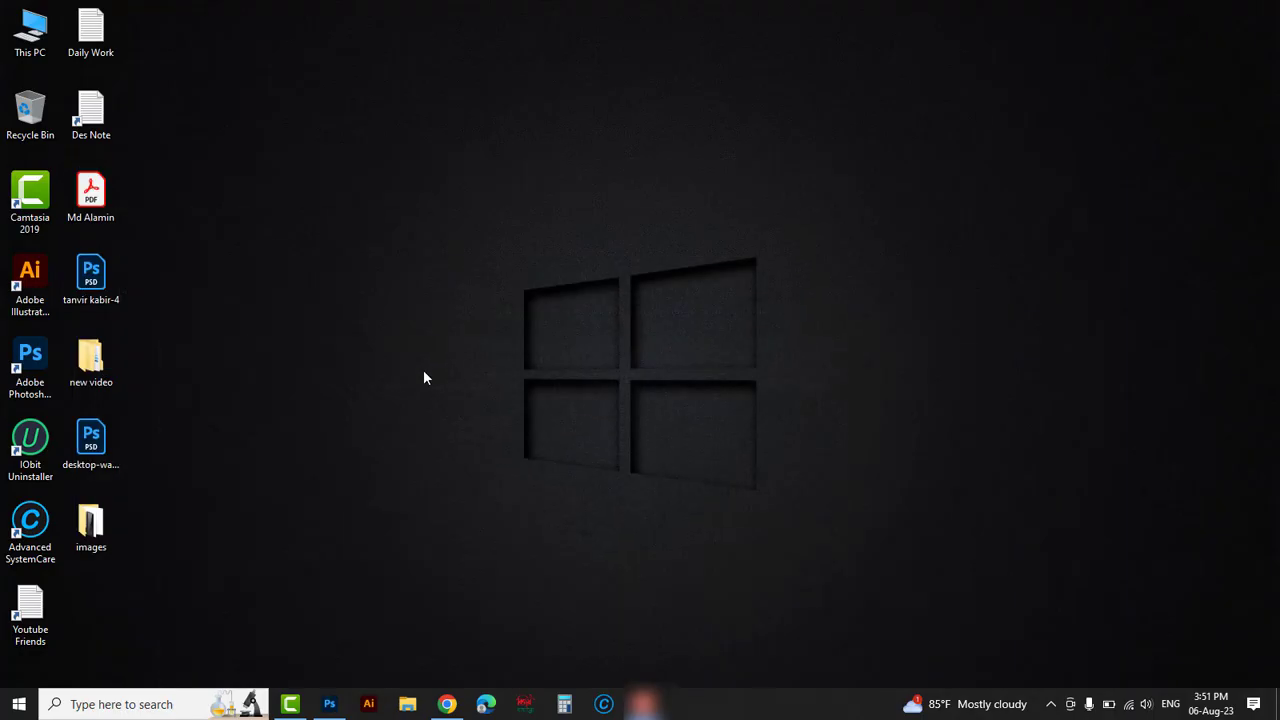
{"action": "double_click", "coordinate": [90, 527]}
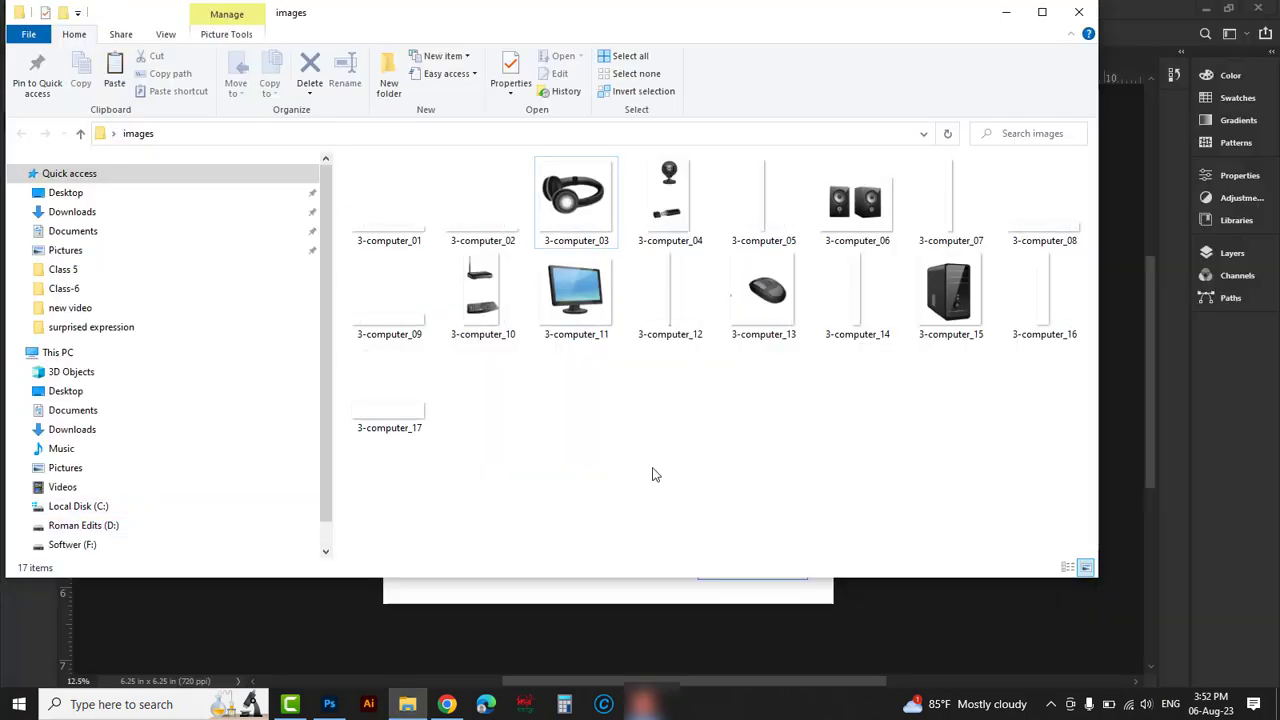
{"action": "left_click", "coordinate": [577, 303]}
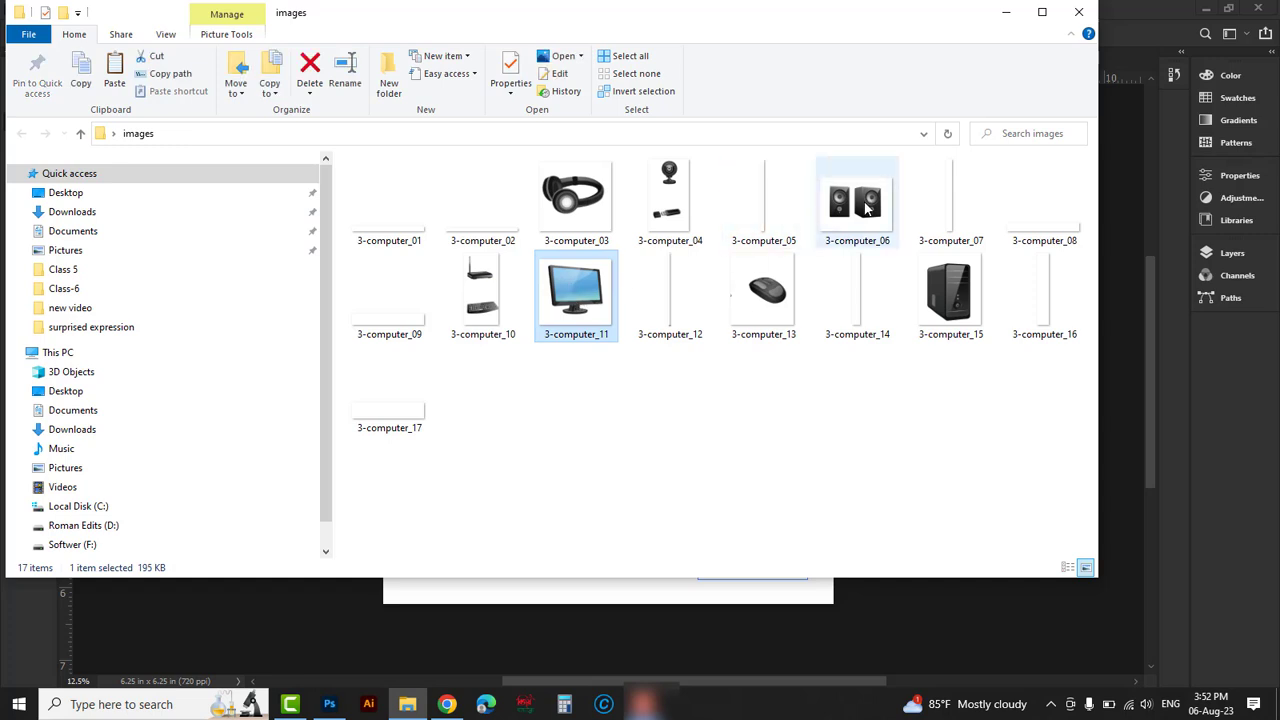
{"action": "left_click", "coordinate": [867, 205]}
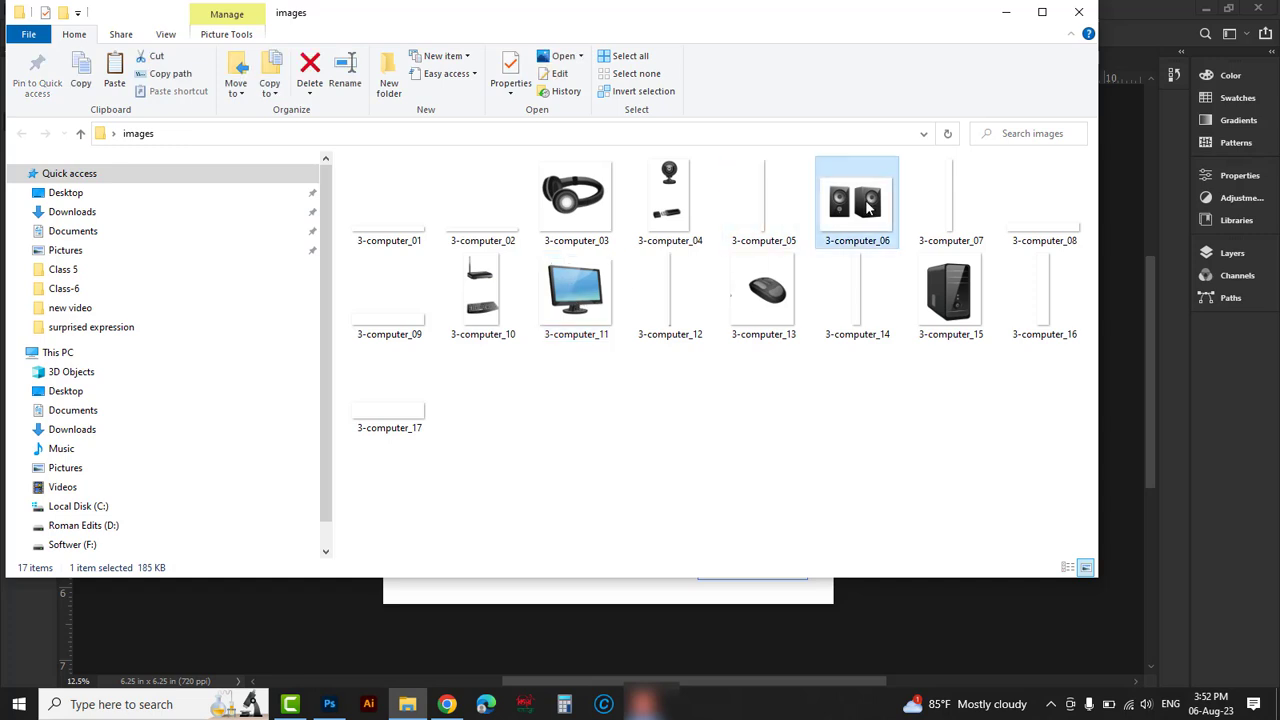
{"action": "left_click", "coordinate": [763, 305]}
{"action": "left_click", "coordinate": [947, 300]}
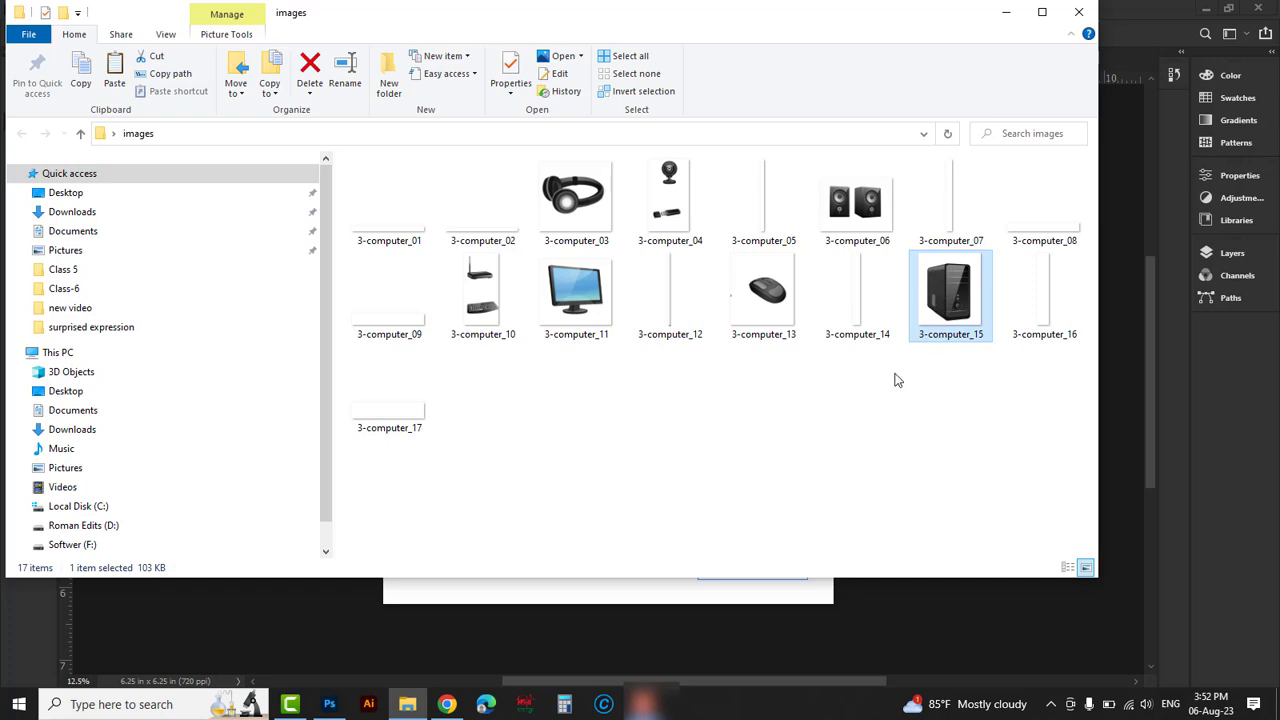
Step: Preview 3-computer_15 and 3-computer_11 in Photos, then close the images folder
{"action": "left_click", "coordinate": [955, 302]}
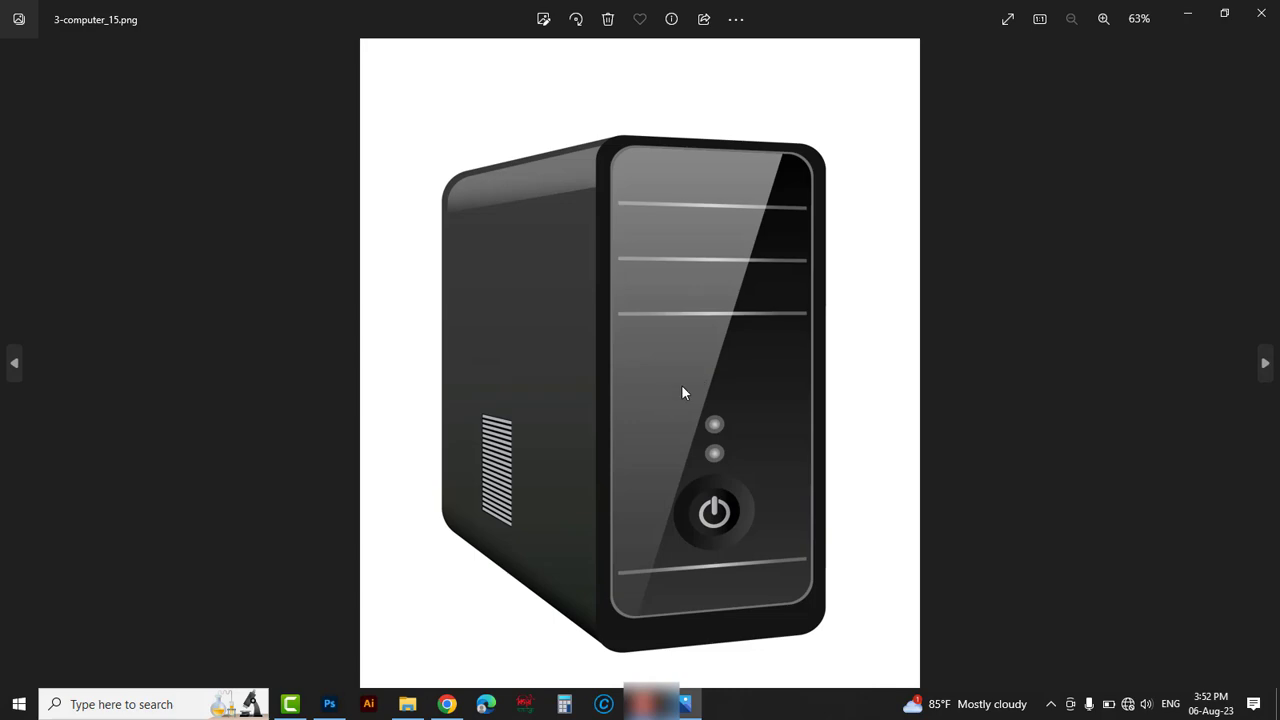
{"action": "left_click", "coordinate": [1261, 13]}
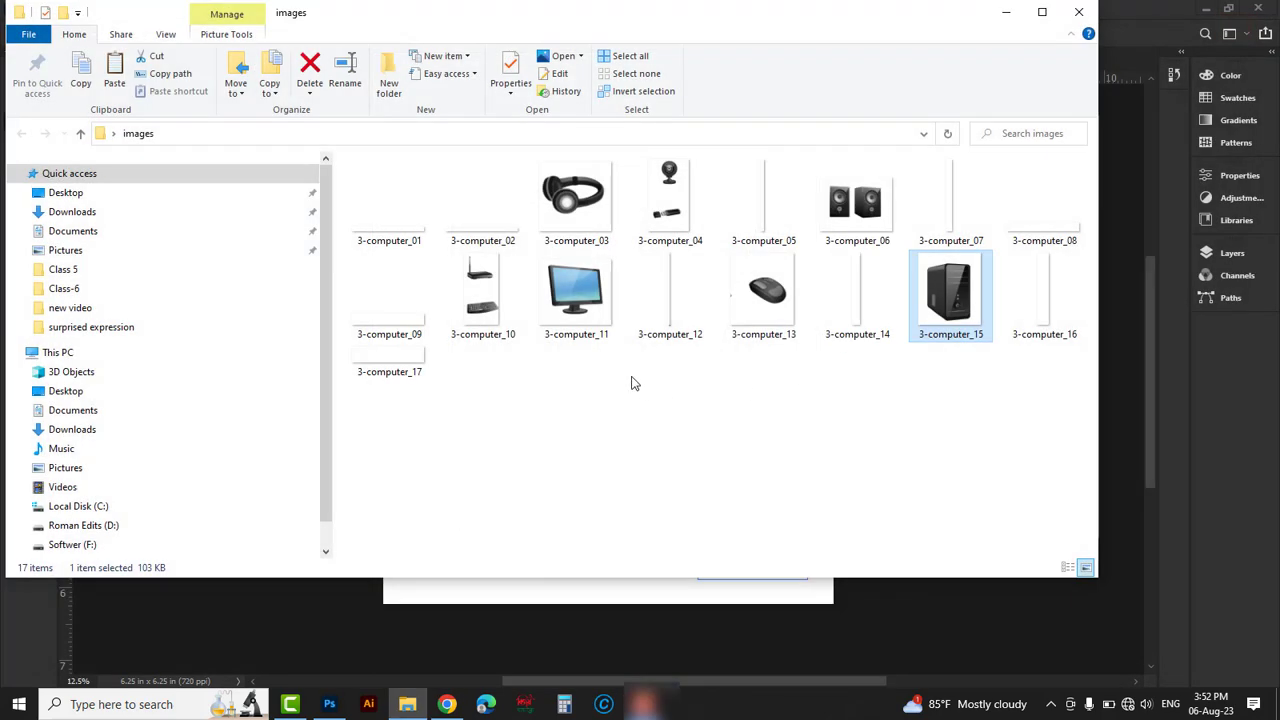
{"action": "double_click", "coordinate": [575, 310]}
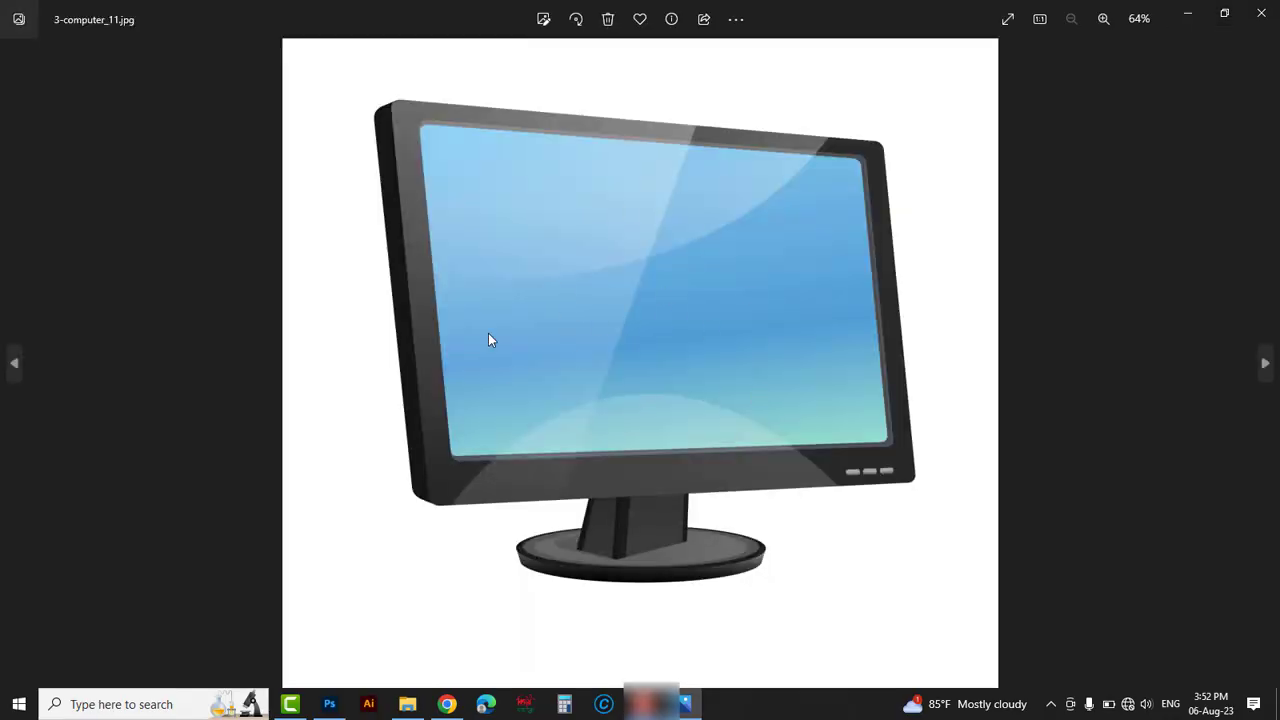
{"action": "left_click", "coordinate": [1261, 13]}
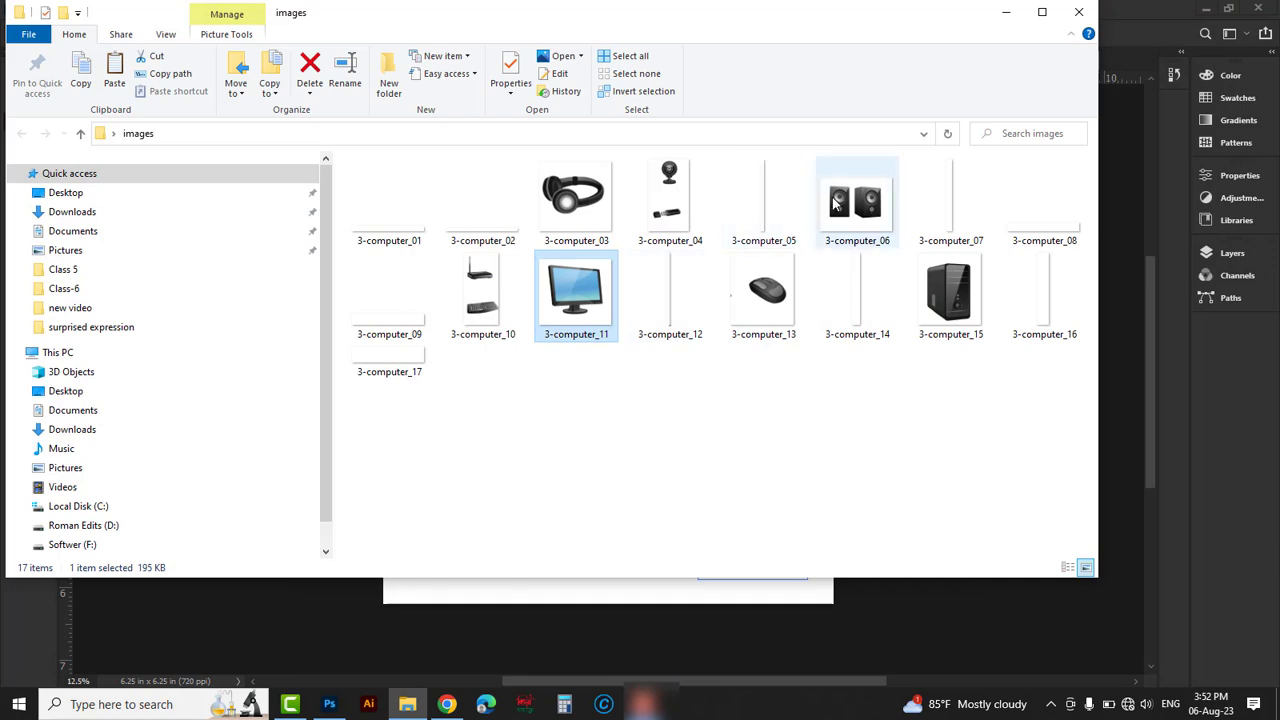
{"action": "left_click", "coordinate": [761, 437]}
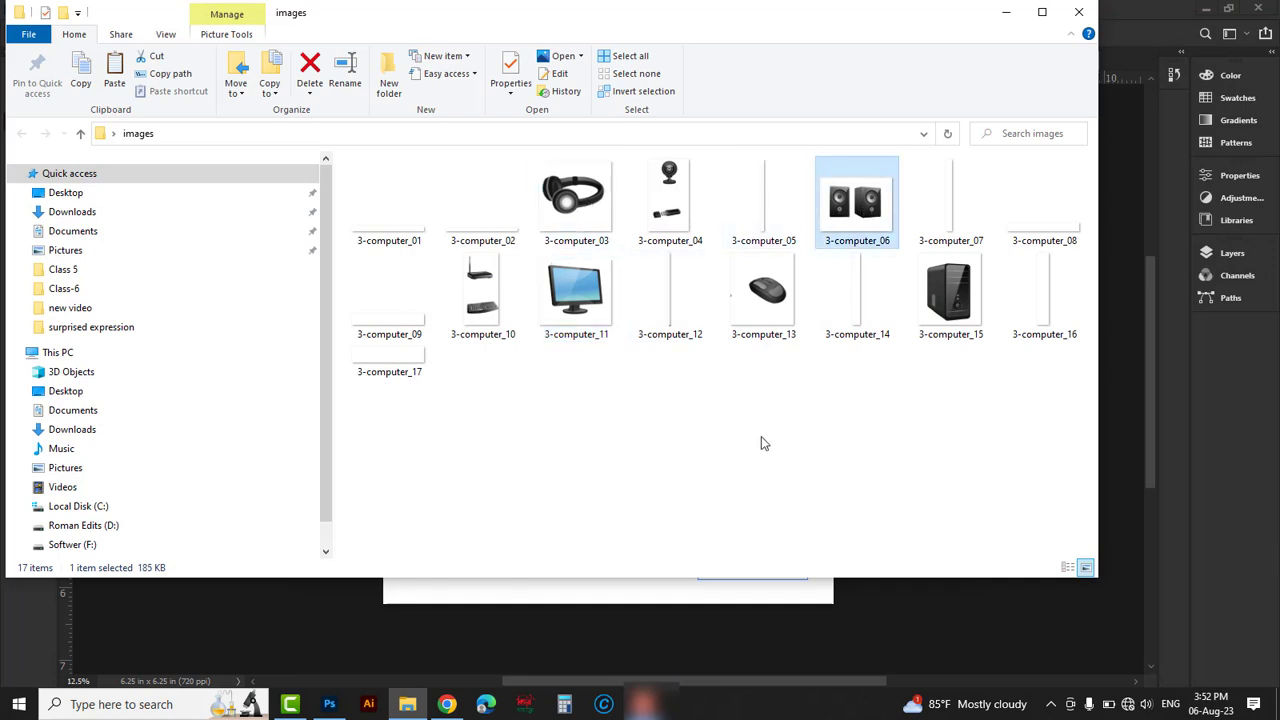
{"action": "left_click", "coordinate": [1079, 12]}
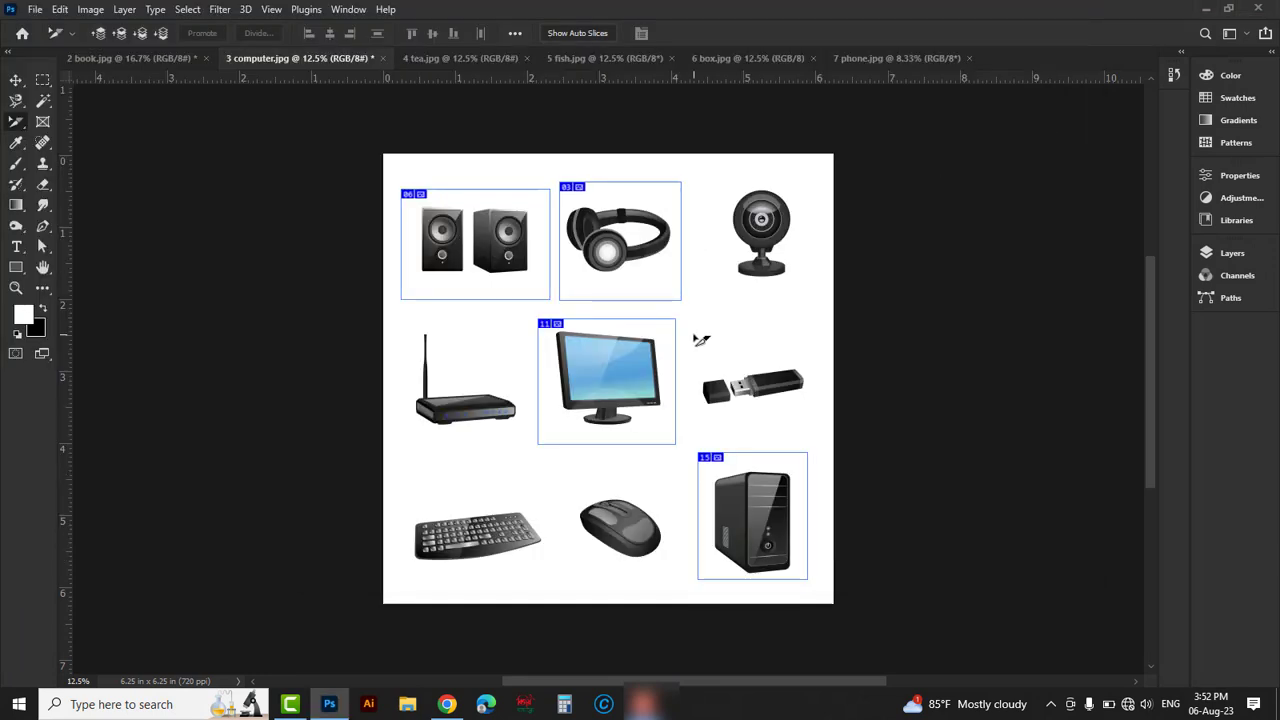
Step: Close 3 computer.jpg and 2 book.jpg without saving changes
{"action": "left_click", "coordinate": [383, 59]}
{"action": "left_click", "coordinate": [629, 266]}
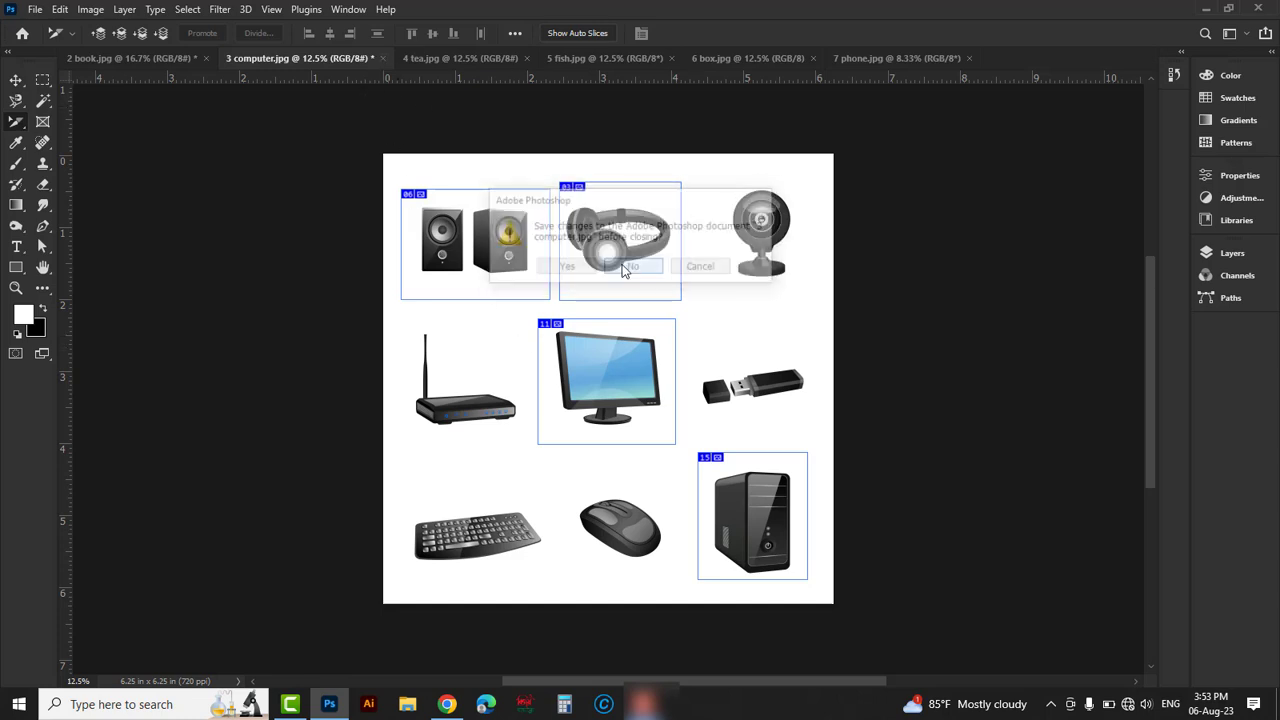
{"action": "left_click", "coordinate": [152, 58]}
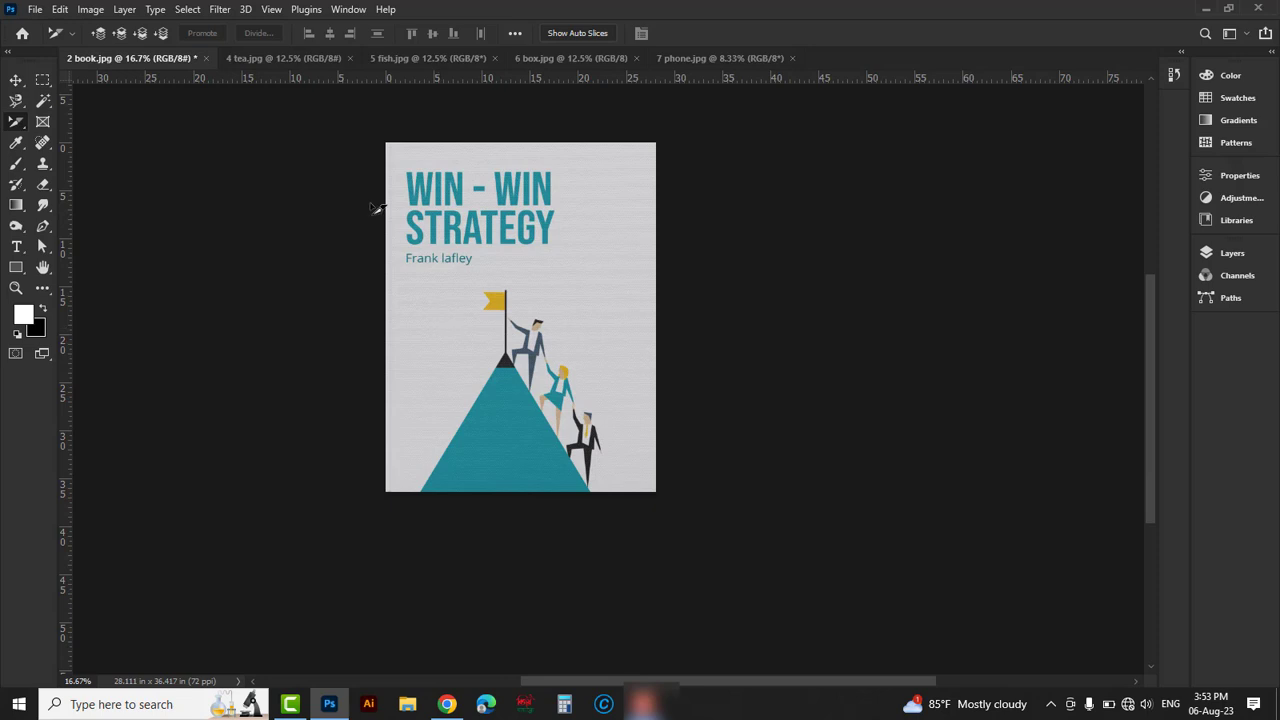
{"action": "left_click", "coordinate": [207, 58]}
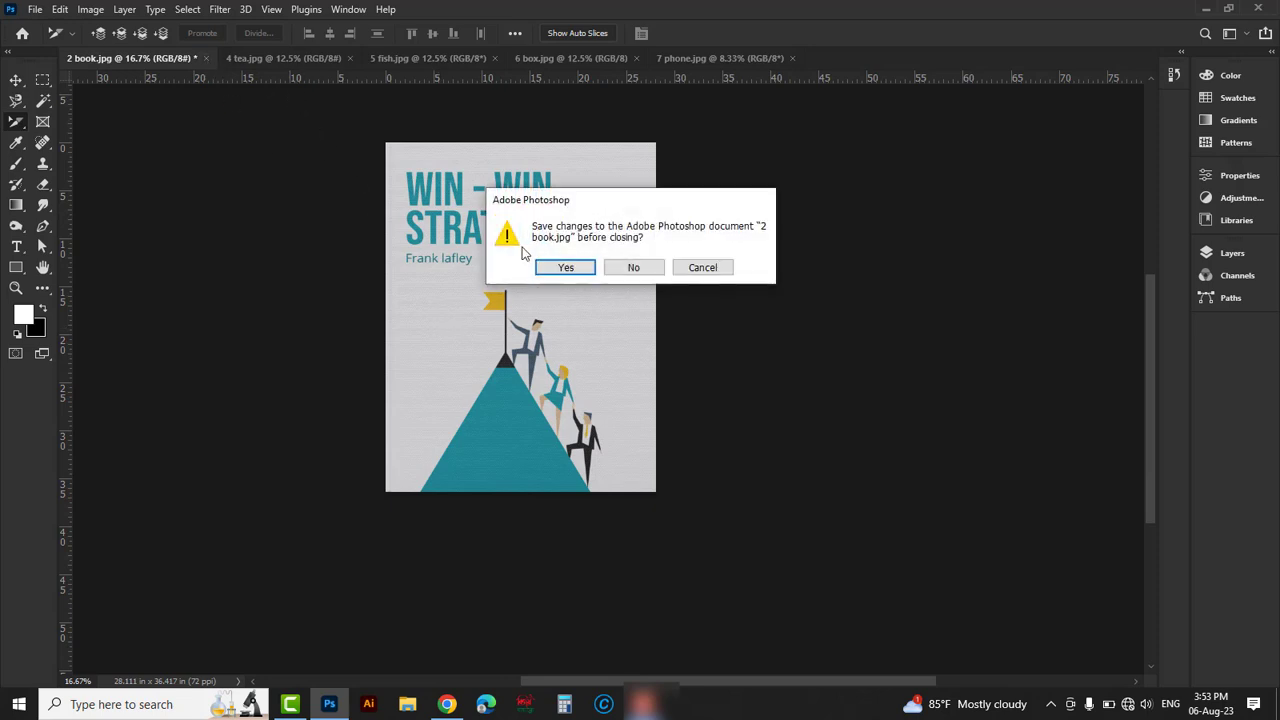
{"action": "left_click", "coordinate": [630, 266]}
Step: Select the Frame Tool from the toolbar
{"action": "key", "text": "v"}
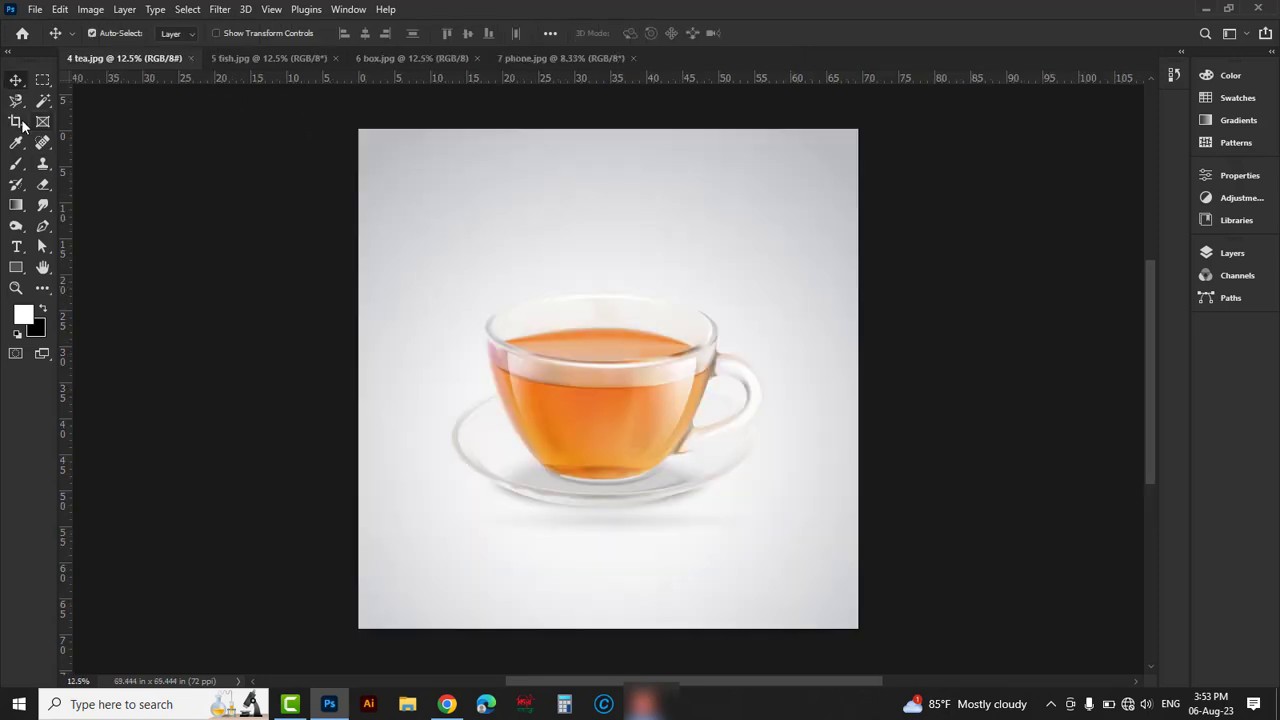
{"action": "left_click_drag", "start_coordinate": [16, 121], "coordinate": [80, 168]}
{"action": "key", "text": "v"}
{"action": "left_click", "coordinate": [43, 121]}
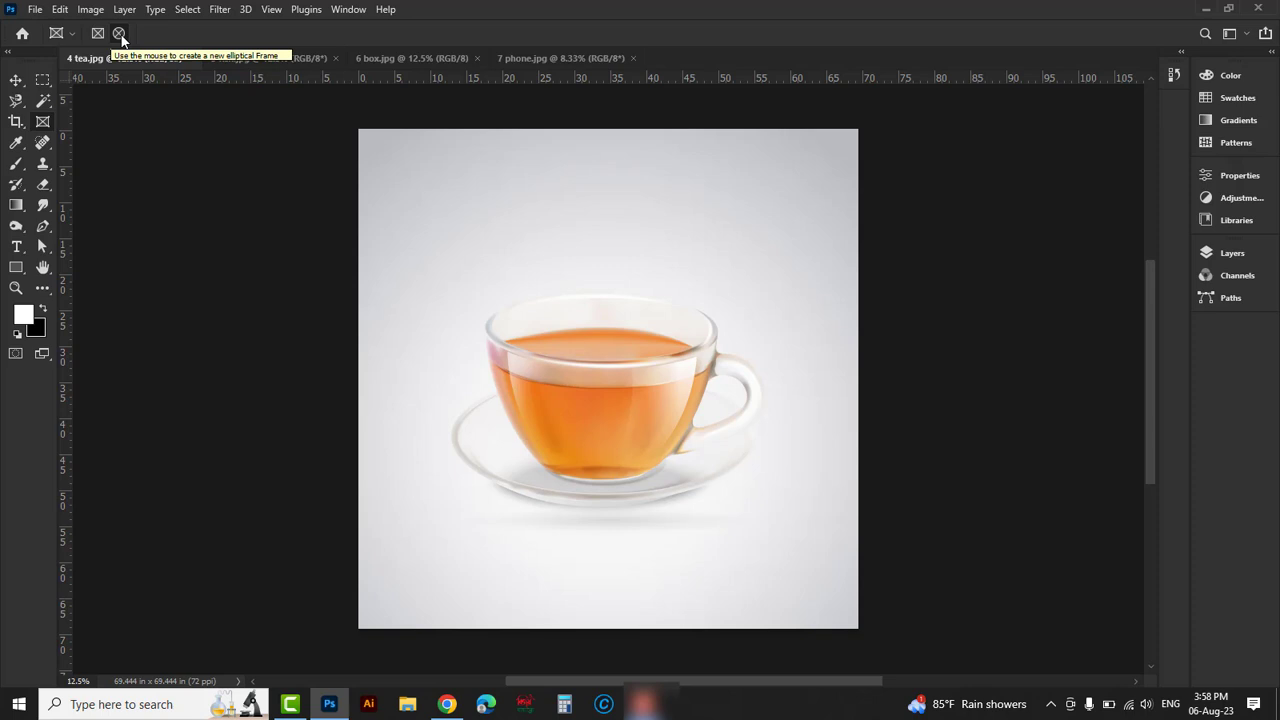
Step: Draw an elliptical Frame 1 over the tea cup's rim, then nudge and resize it to fit the opening
{"action": "left_click", "coordinate": [118, 35]}
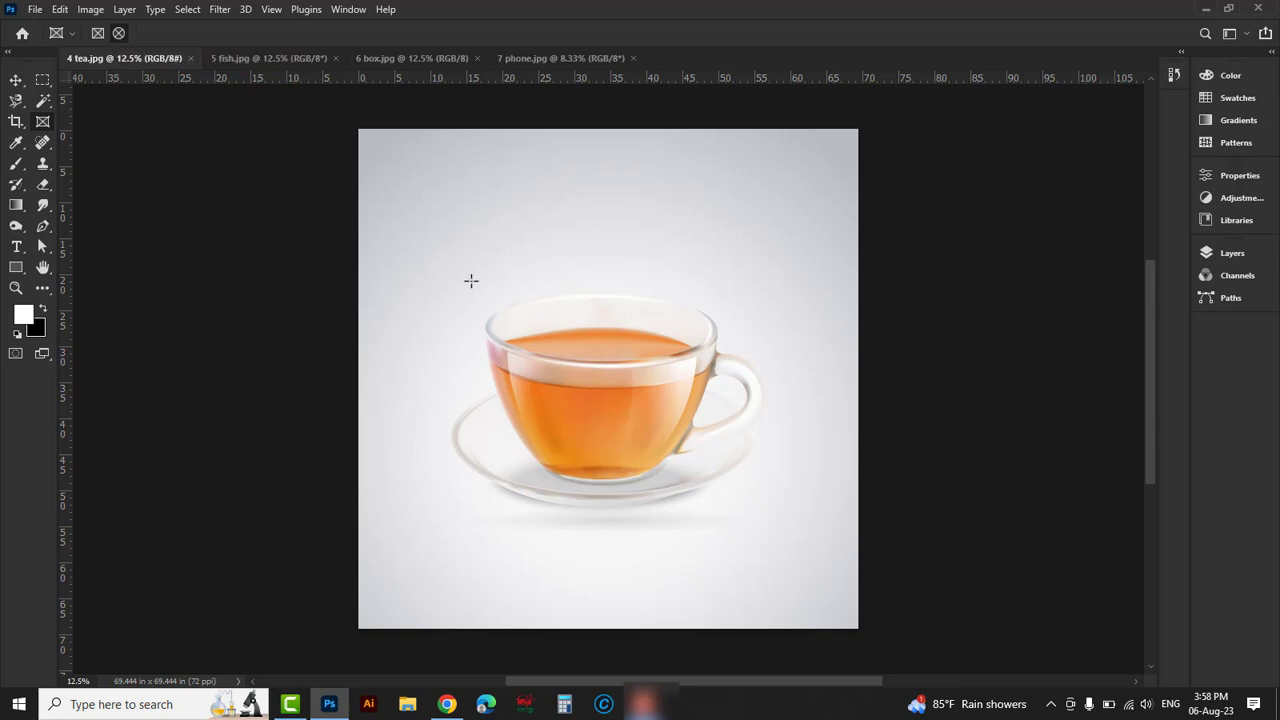
{"action": "left_click_drag", "start_coordinate": [489, 300], "coordinate": [721, 368]}
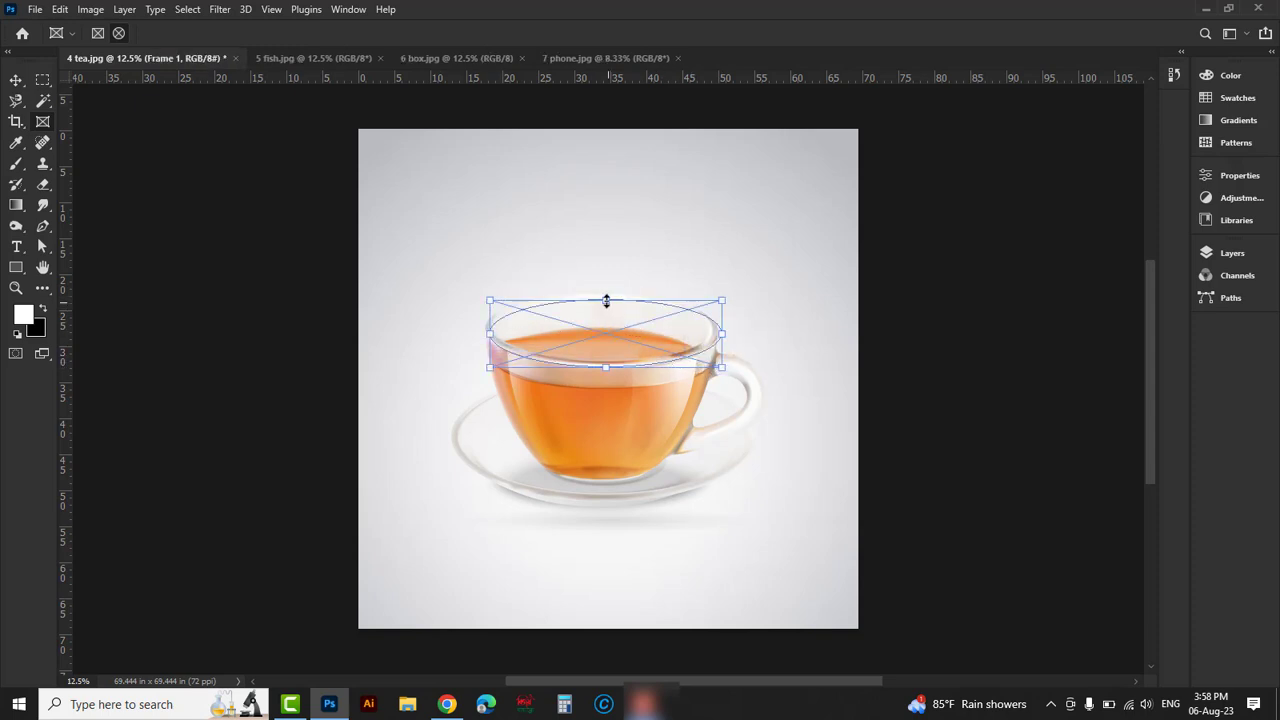
{"action": "left_click_drag", "start_coordinate": [605, 300], "coordinate": [604, 291]}
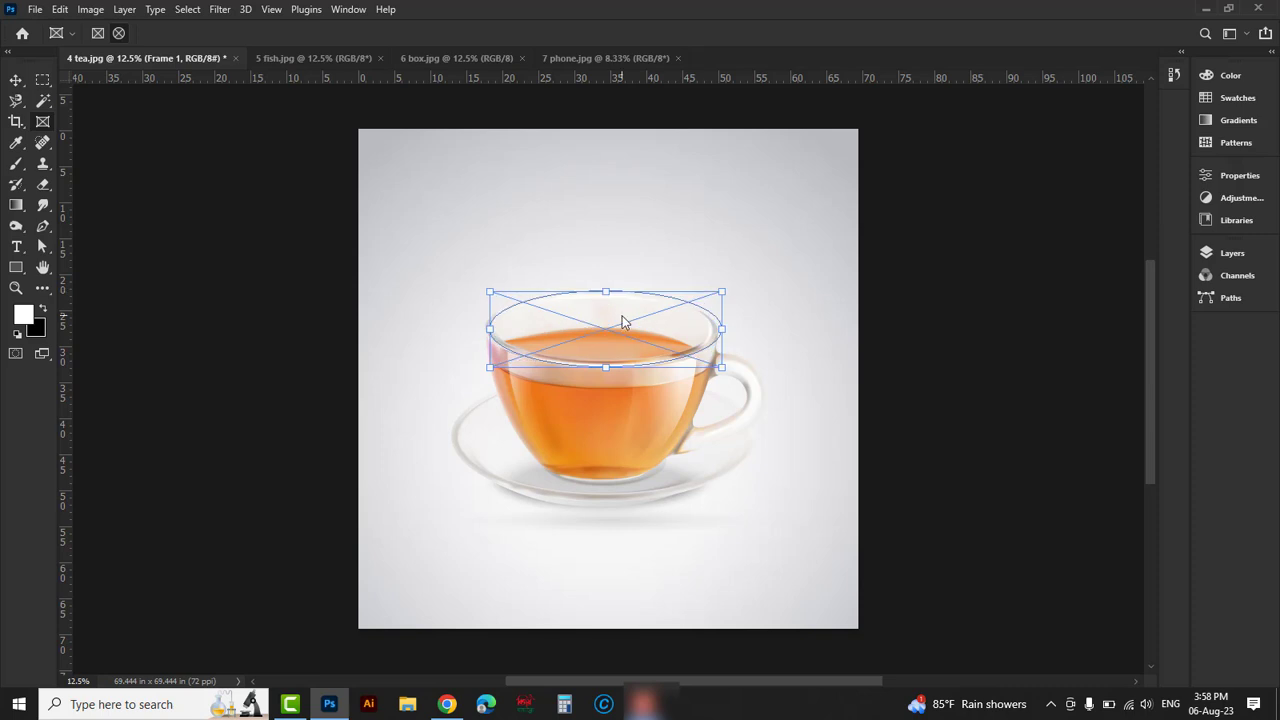
{"action": "key", "text": "shift+Left"}
{"action": "key", "text": "shift+Left"}
{"action": "key", "text": "shift+Left"}
{"action": "key", "text": "shift+Left"}
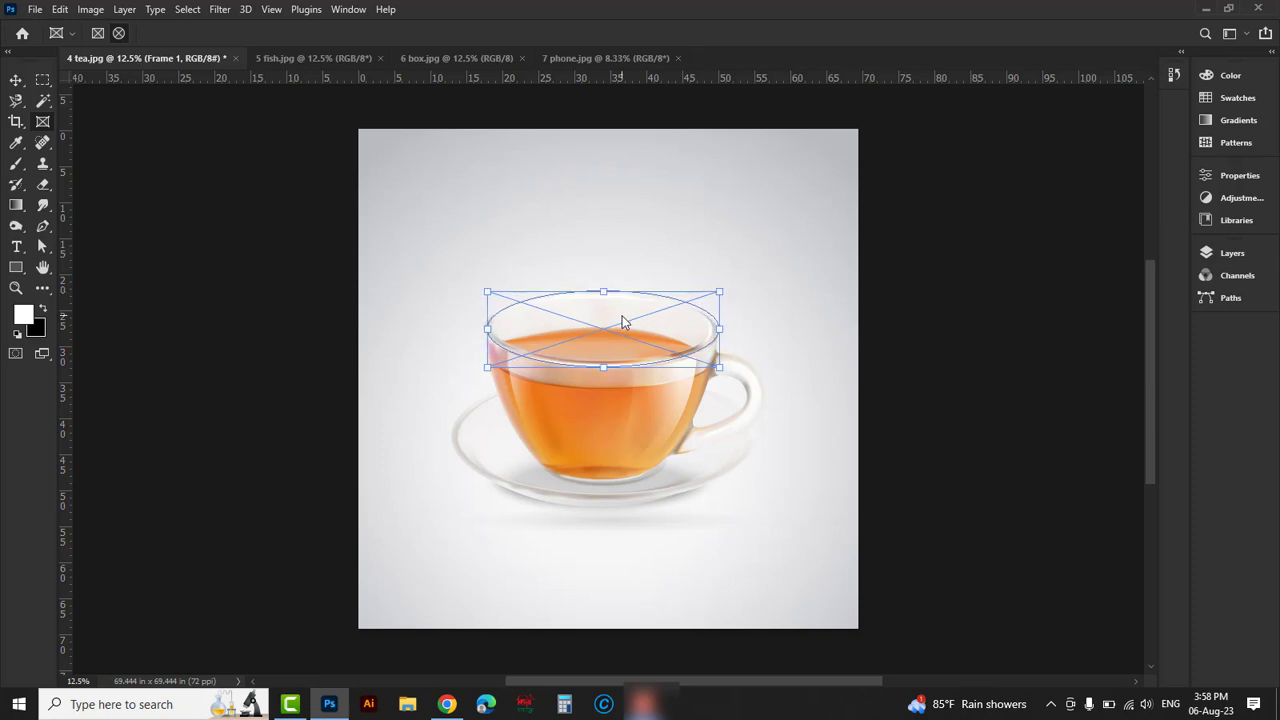
{"action": "key", "text": "shift+Left"}
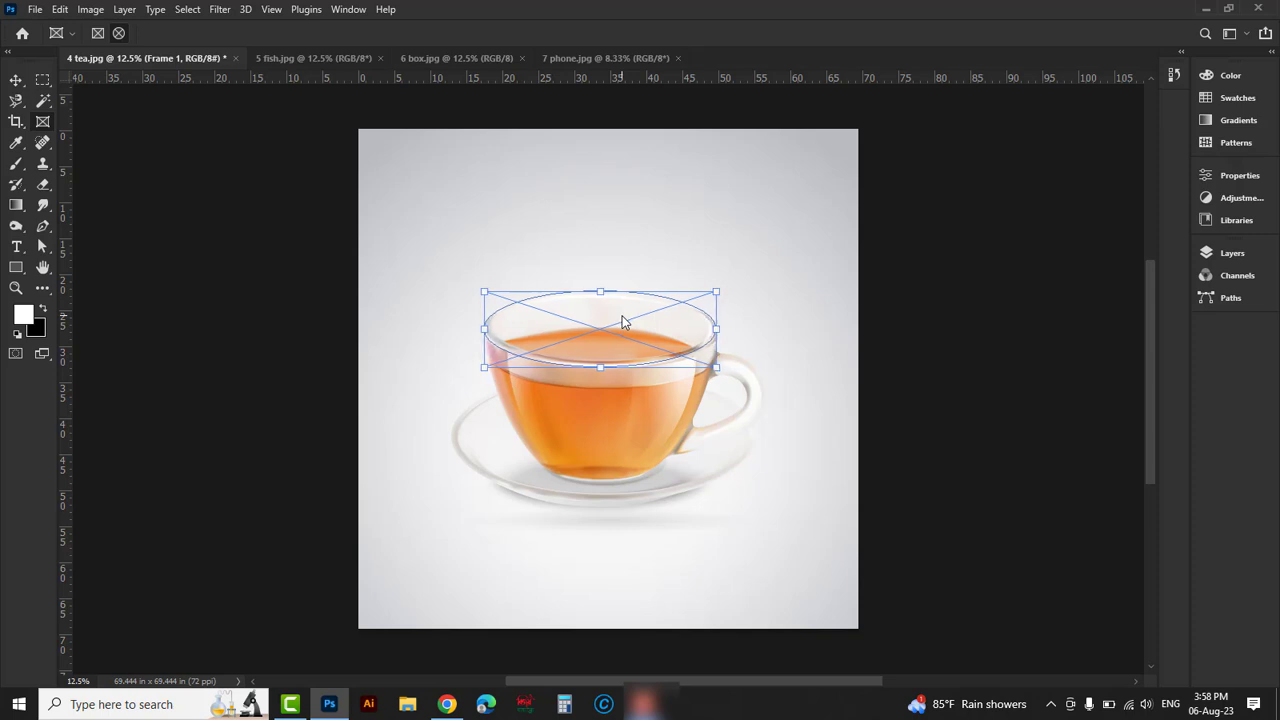
{"action": "key", "text": "shift+Up"}
{"action": "key", "text": "shift+Up"}
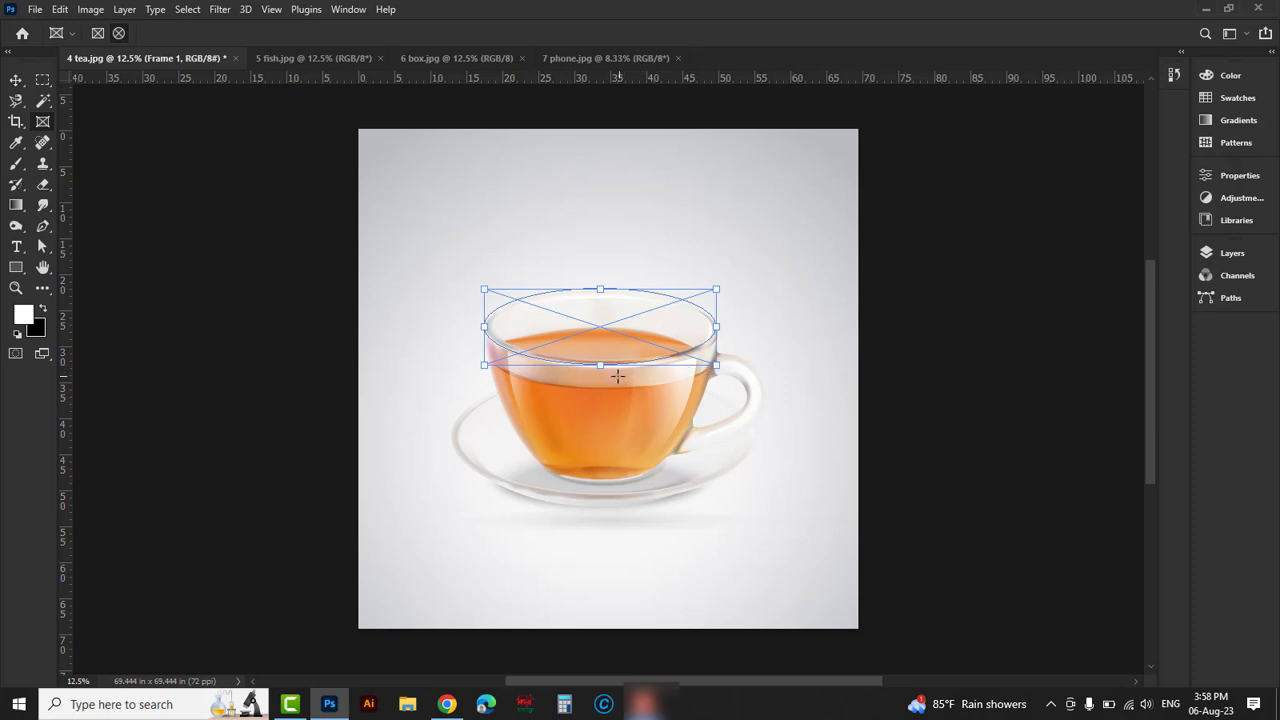
{"action": "left_click_drag", "start_coordinate": [599, 367], "coordinate": [604, 373]}
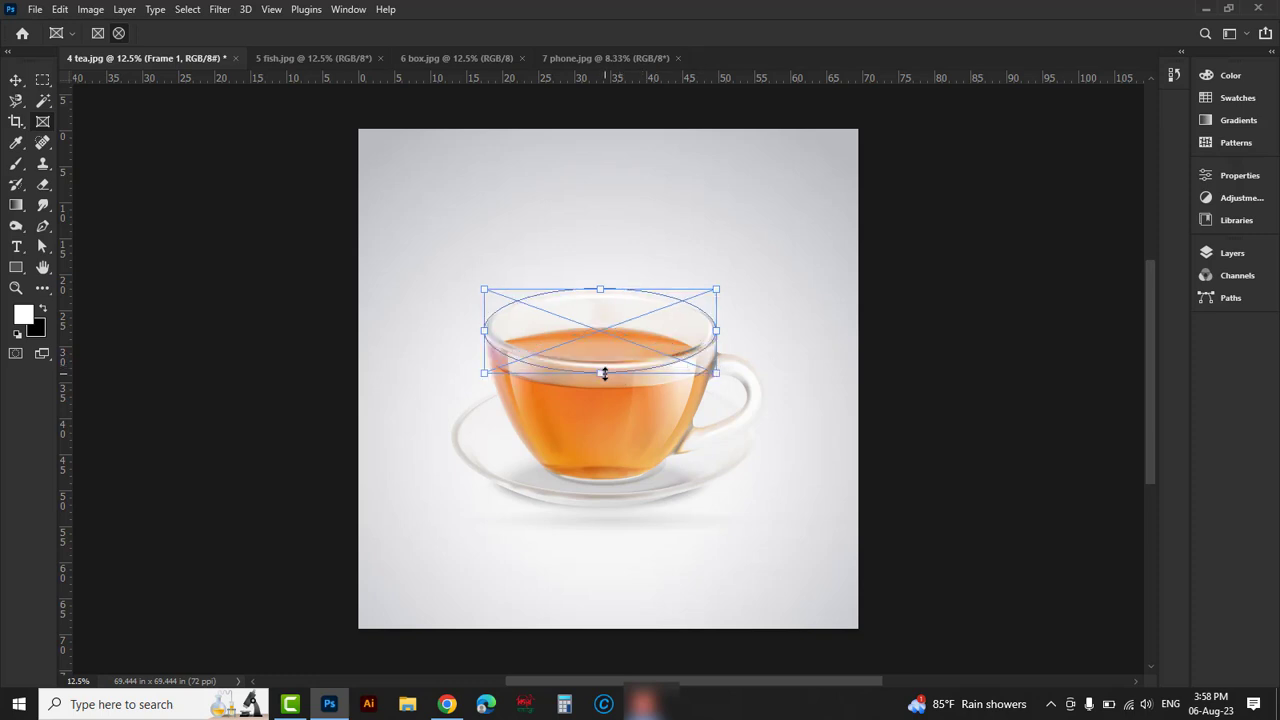
{"action": "key", "text": "shift+Up"}
{"action": "key", "text": "shift+Up"}
{"action": "key", "text": "shift+Up"}
{"action": "key", "text": "shift+Up"}
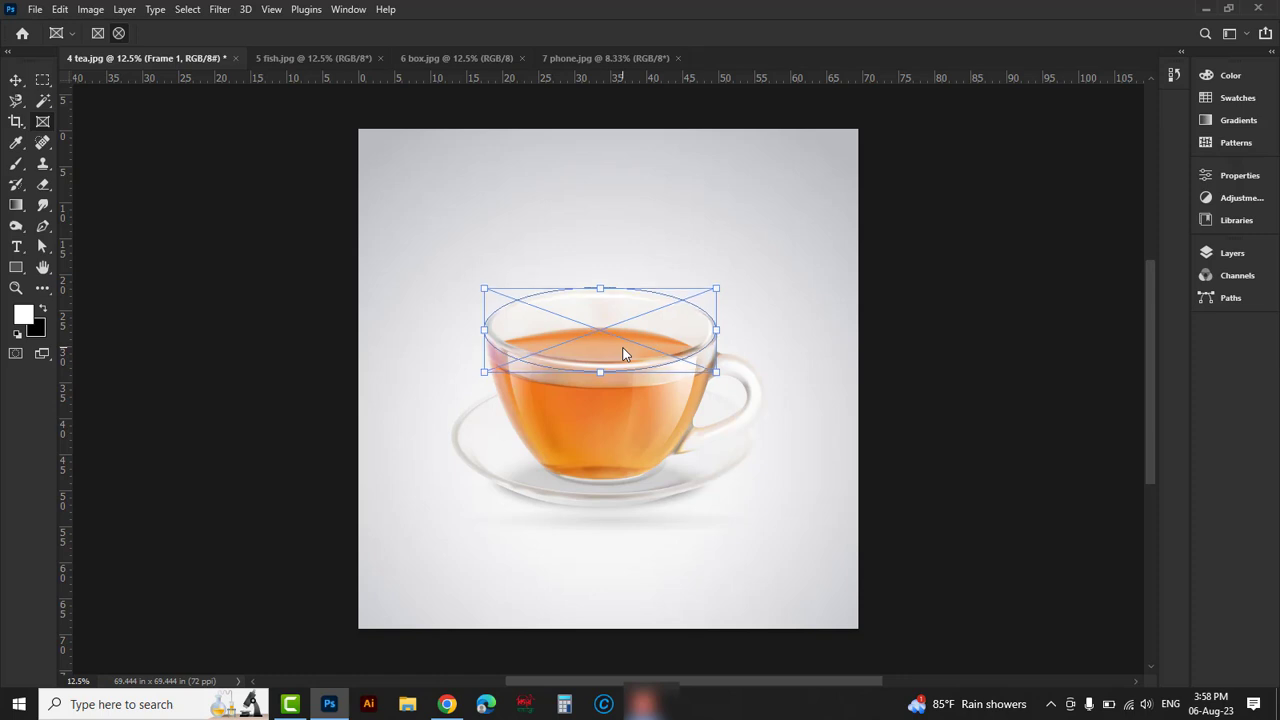
{"action": "key", "text": "shift+Right"}
{"action": "key", "text": "shift+Right"}
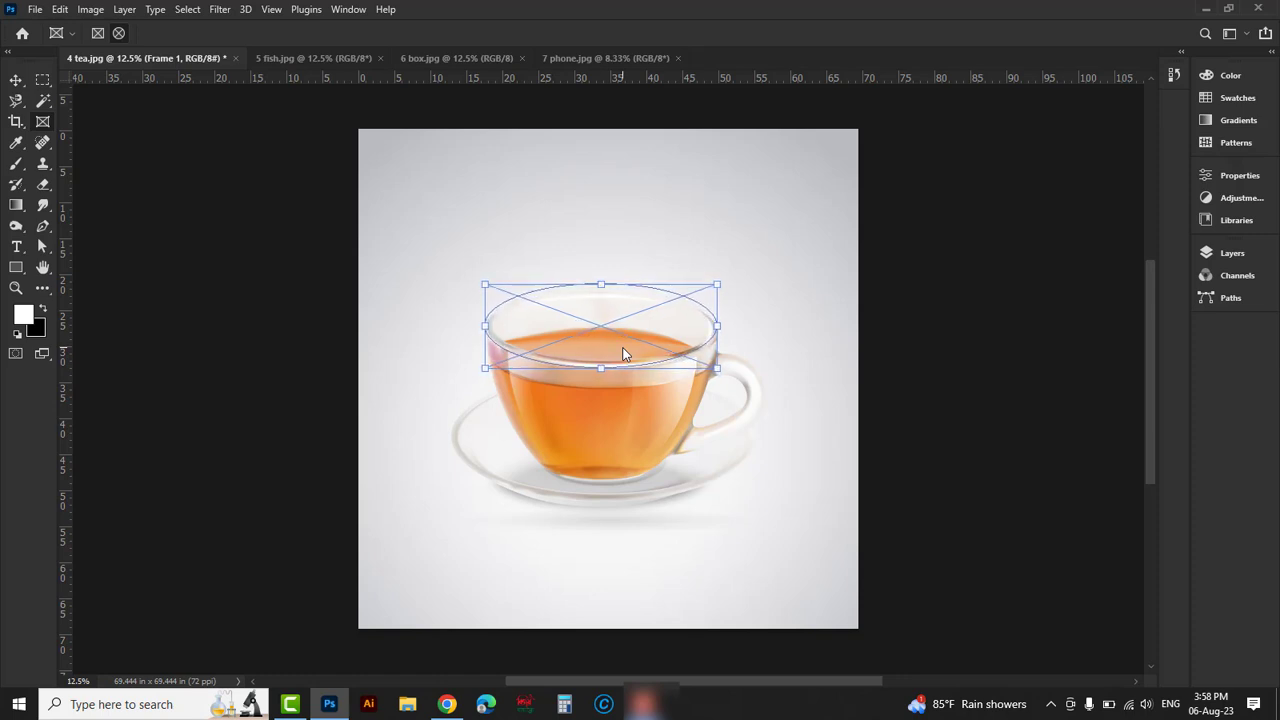
{"action": "left_click_drag", "start_coordinate": [603, 285], "coordinate": [603, 291]}
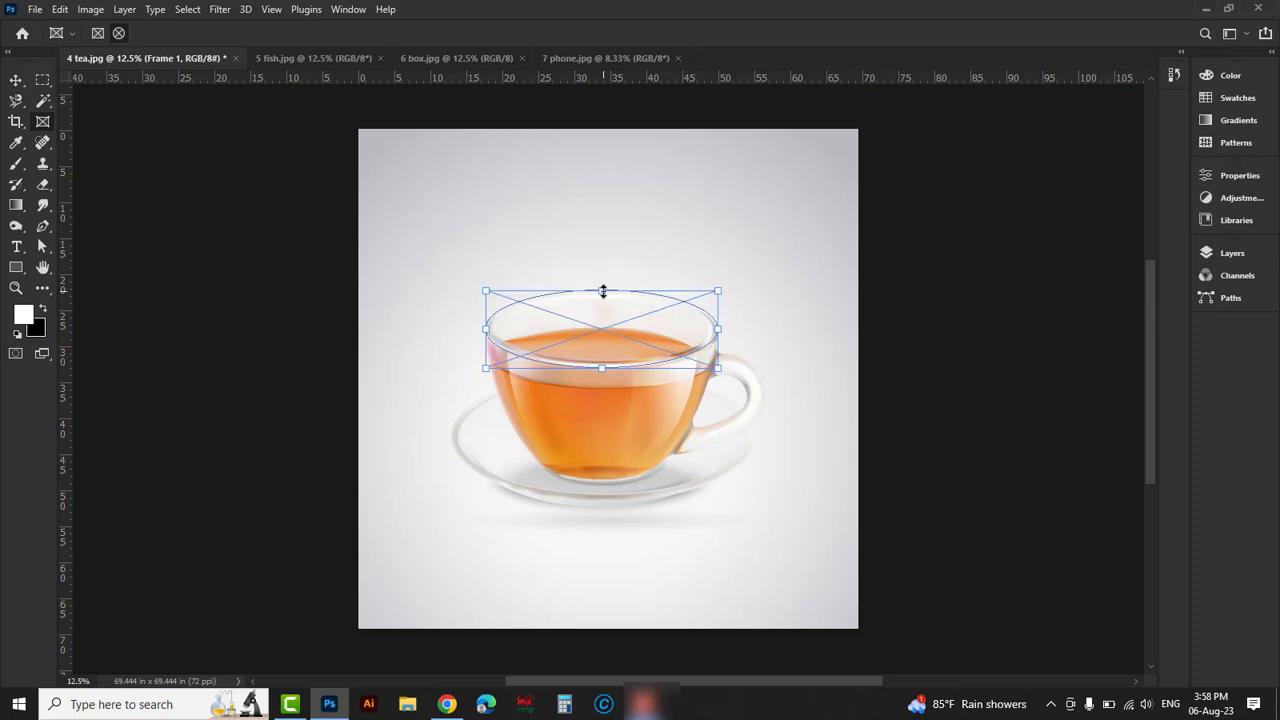
Step: Bring the goldfish from fish.jpg into the tea.jpg document as a new layer
{"action": "left_click", "coordinate": [318, 58]}
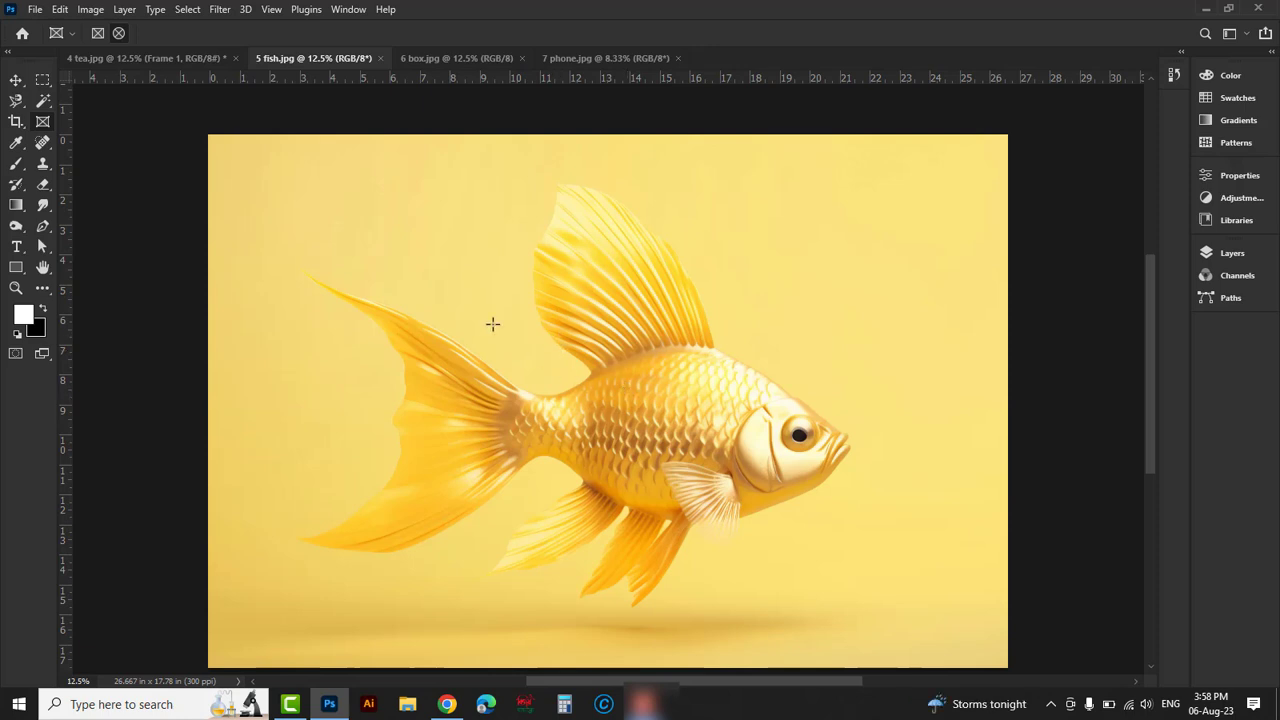
{"action": "left_click", "coordinate": [16, 80]}
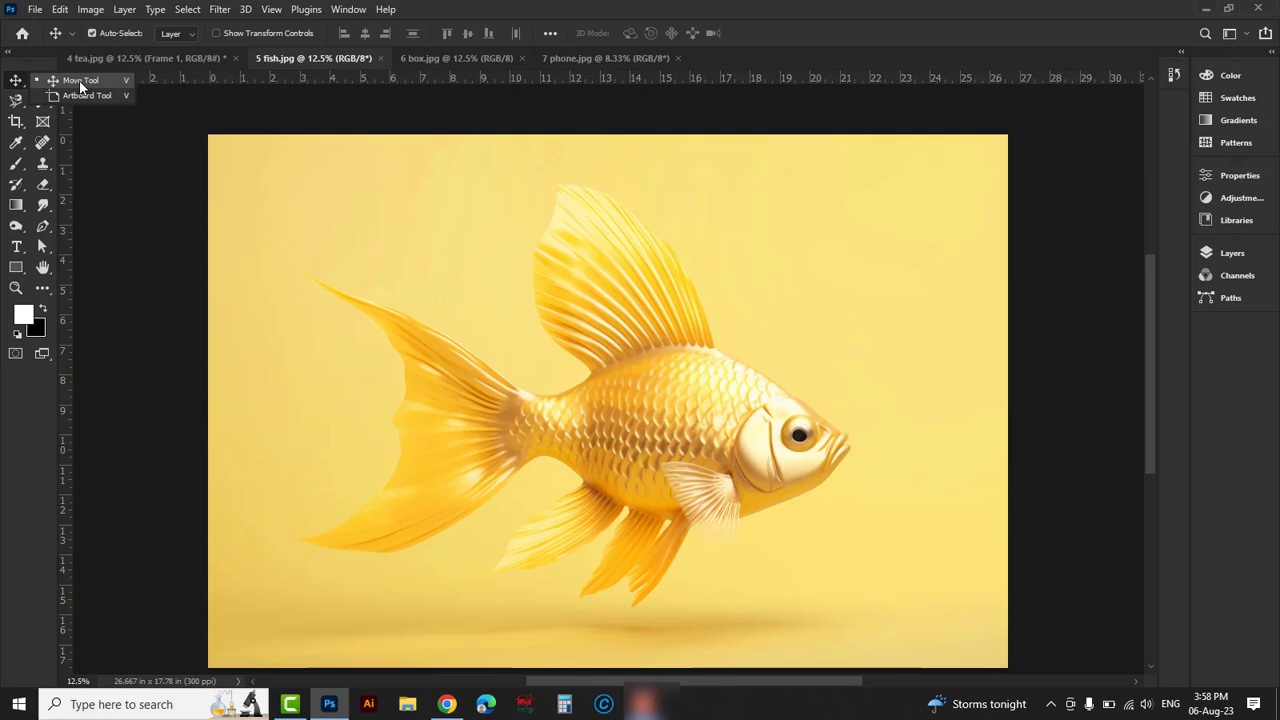
{"action": "left_click", "coordinate": [80, 84]}
{"action": "left_click_drag", "start_coordinate": [668, 437], "coordinate": [576, 325]}
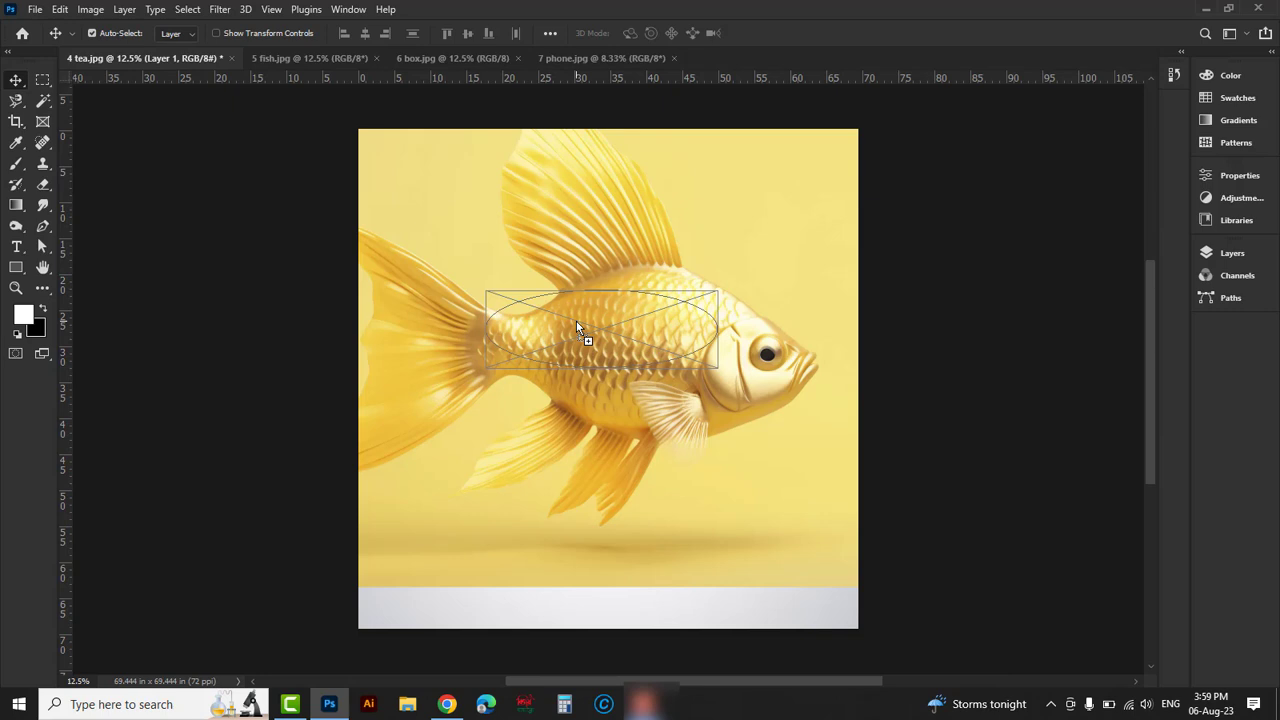
{"action": "left_click", "coordinate": [1228, 256]}
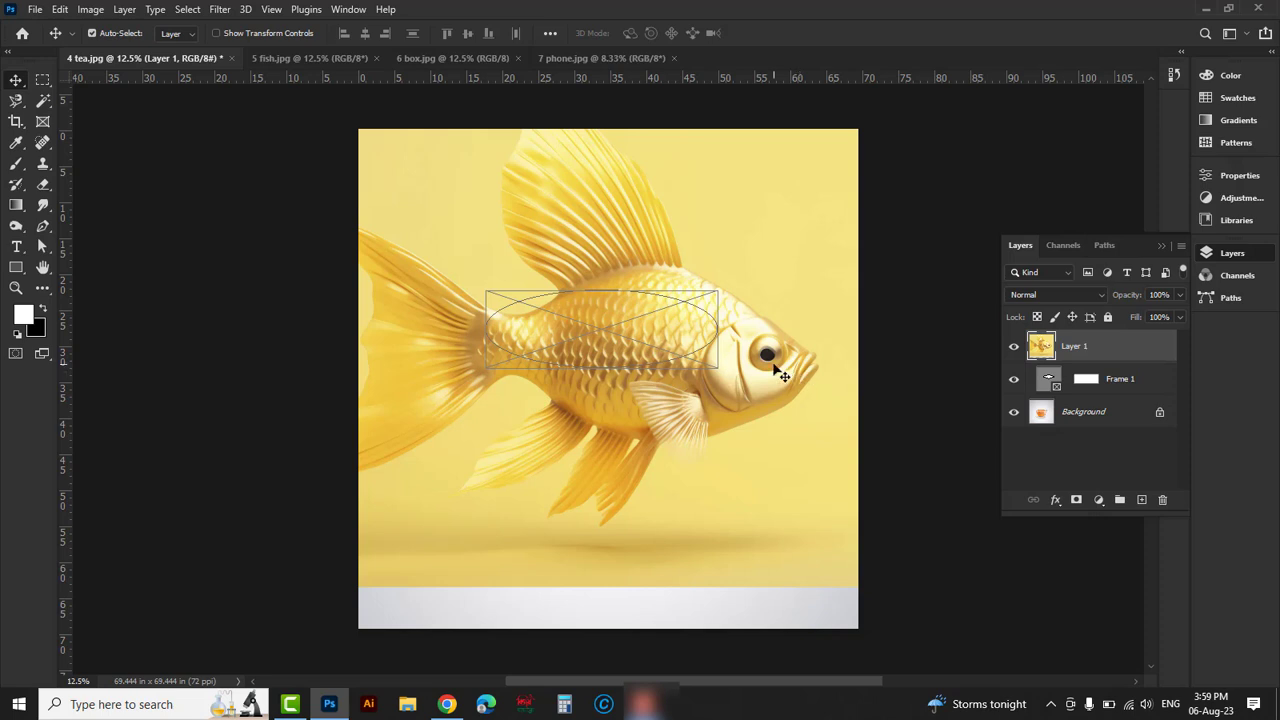
Step: Scale, position and tilt the goldfish about −6° over the cup's elliptical frame, then commit
{"action": "key", "text": "ctrl+t"}
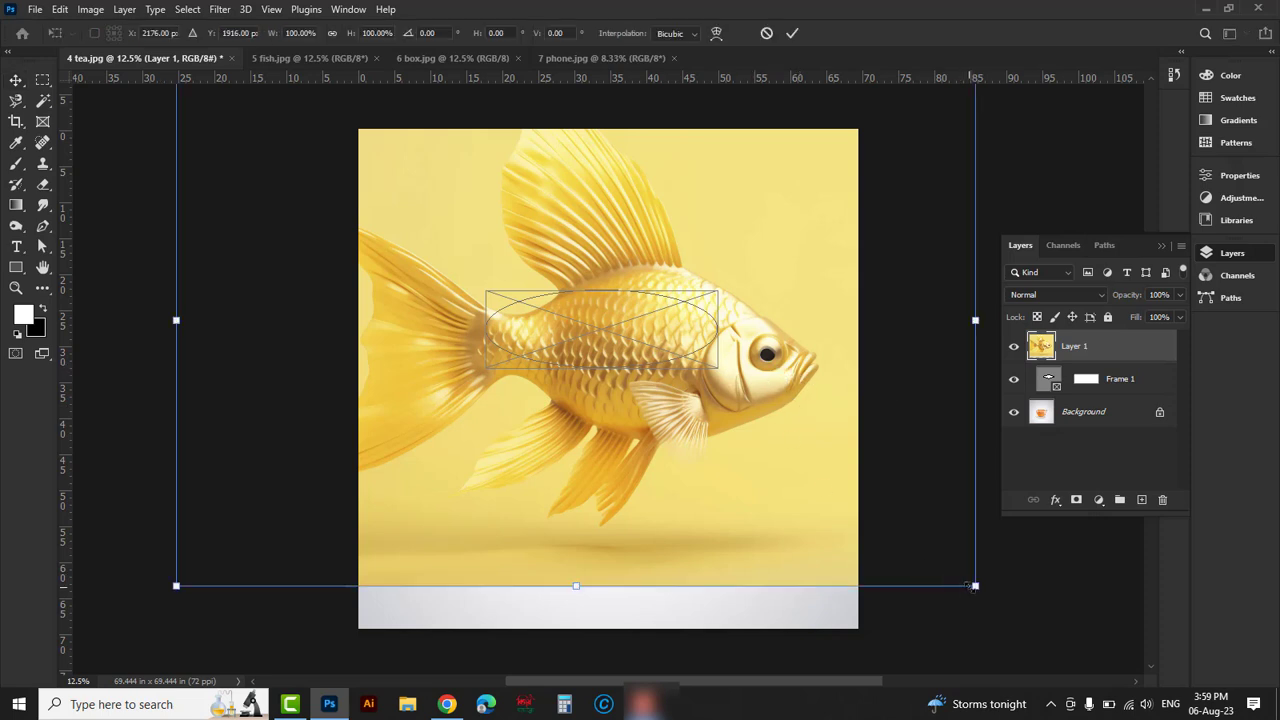
{"action": "left_click_drag", "start_coordinate": [977, 588], "coordinate": [690, 368]}
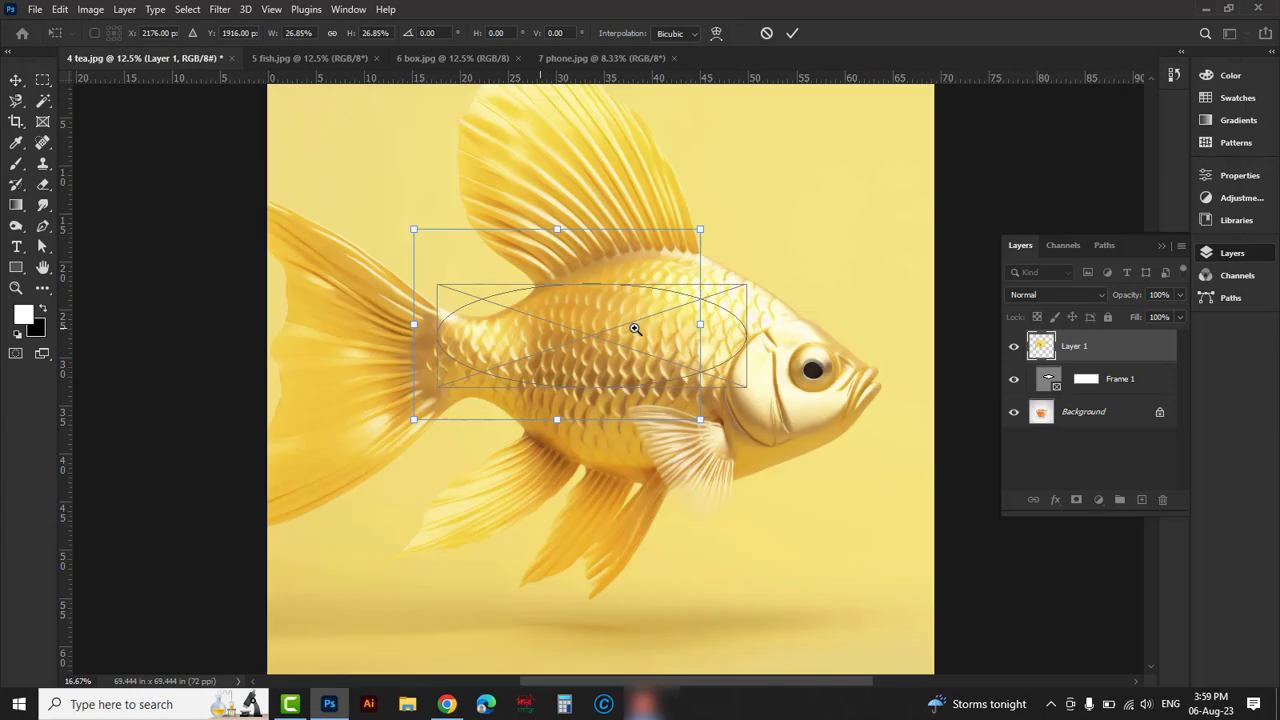
{"action": "scroll", "coordinate": [631, 322], "scroll_direction": "up", "scroll_amount": 1}
{"action": "left_click_drag", "start_coordinate": [621, 302], "coordinate": [643, 331]}
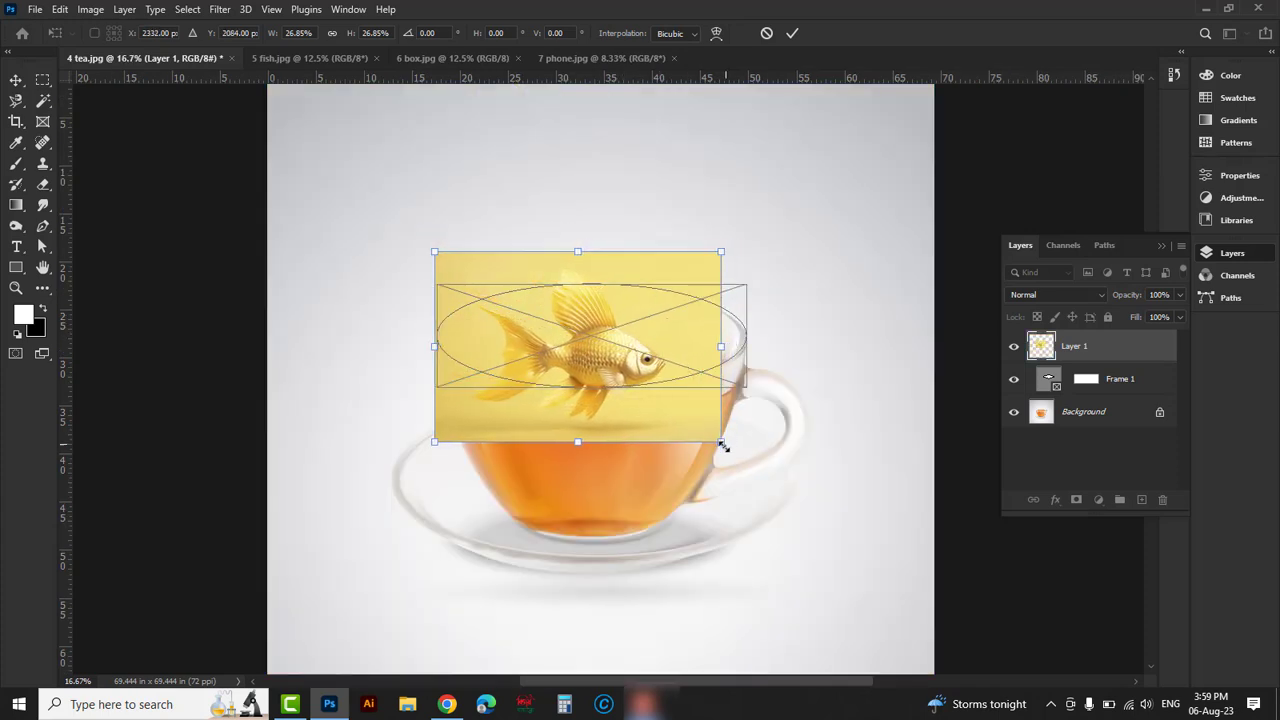
{"action": "left_click_drag", "start_coordinate": [727, 447], "coordinate": [752, 464]}
{"action": "left_click_drag", "start_coordinate": [762, 226], "coordinate": [741, 212]}
{"action": "left_click_drag", "start_coordinate": [692, 324], "coordinate": [690, 296]}
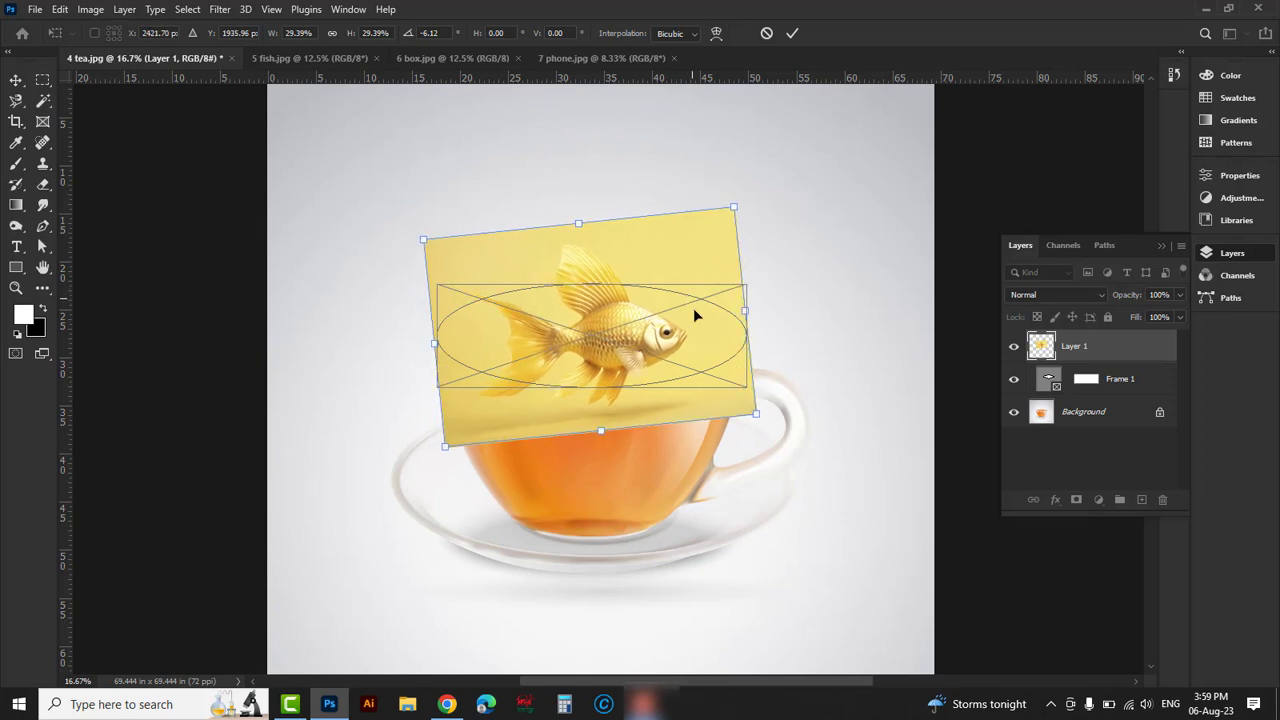
{"action": "left_click", "coordinate": [790, 35]}
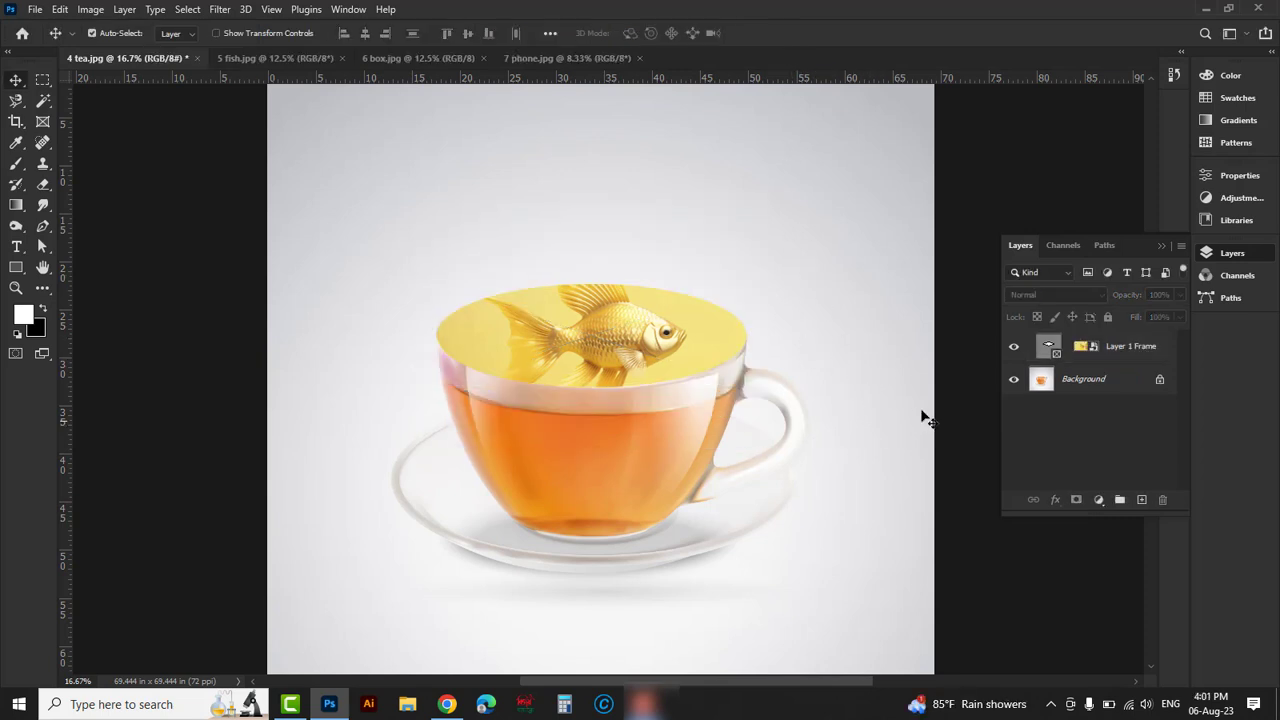
Step: Compare Layer 1 Frame's visibility, then set its blend mode to Linear Burn
{"action": "left_click", "coordinate": [1098, 356]}
{"action": "left_click", "coordinate": [1014, 348]}
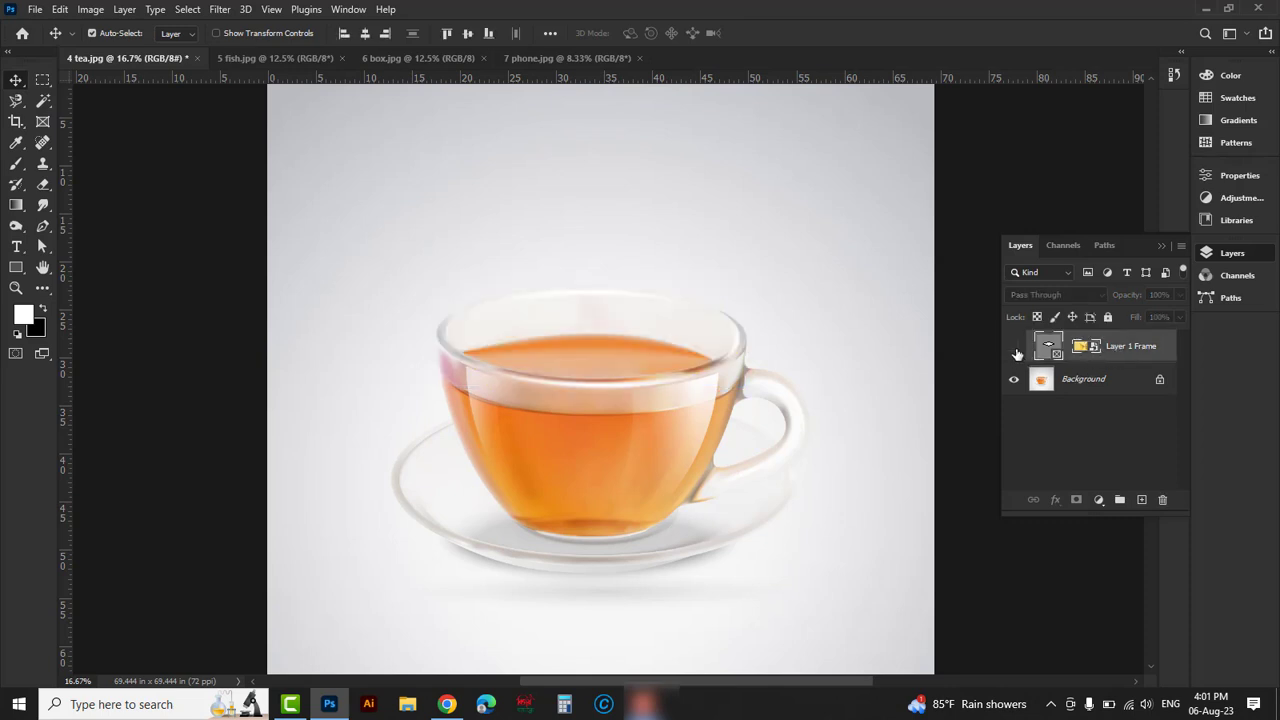
{"action": "left_click", "coordinate": [1014, 350]}
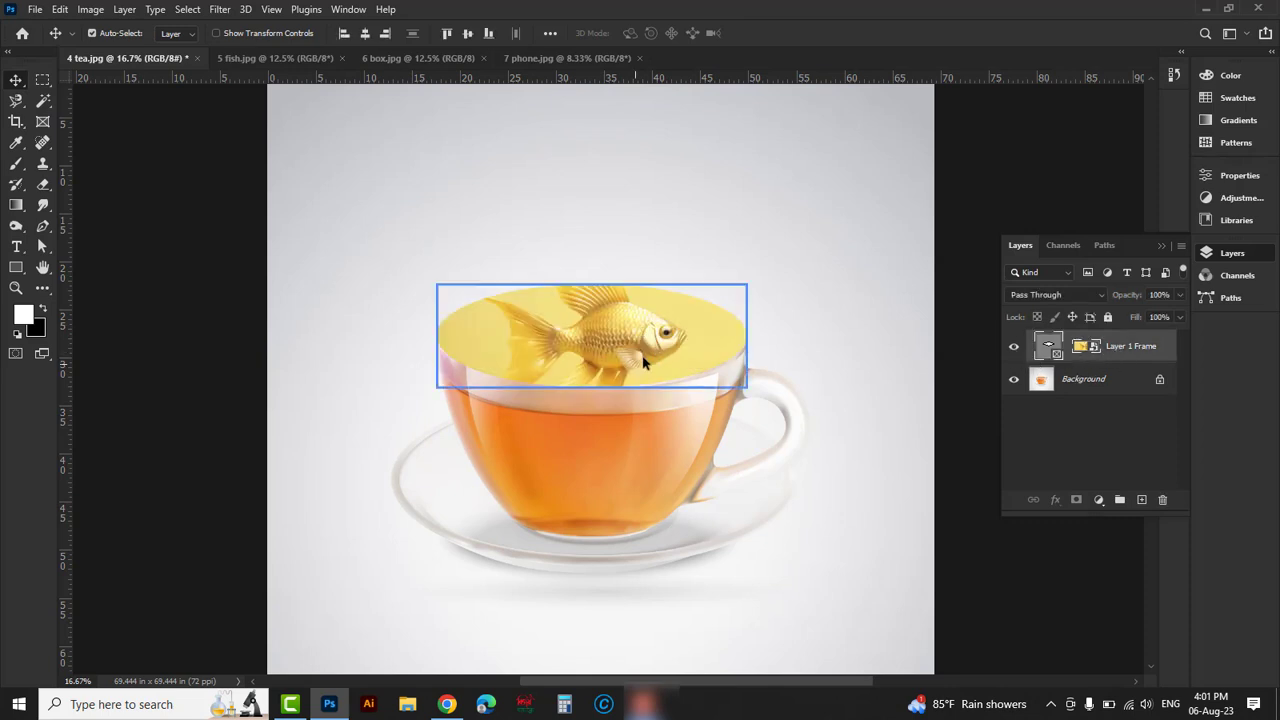
{"action": "left_click", "coordinate": [1104, 295]}
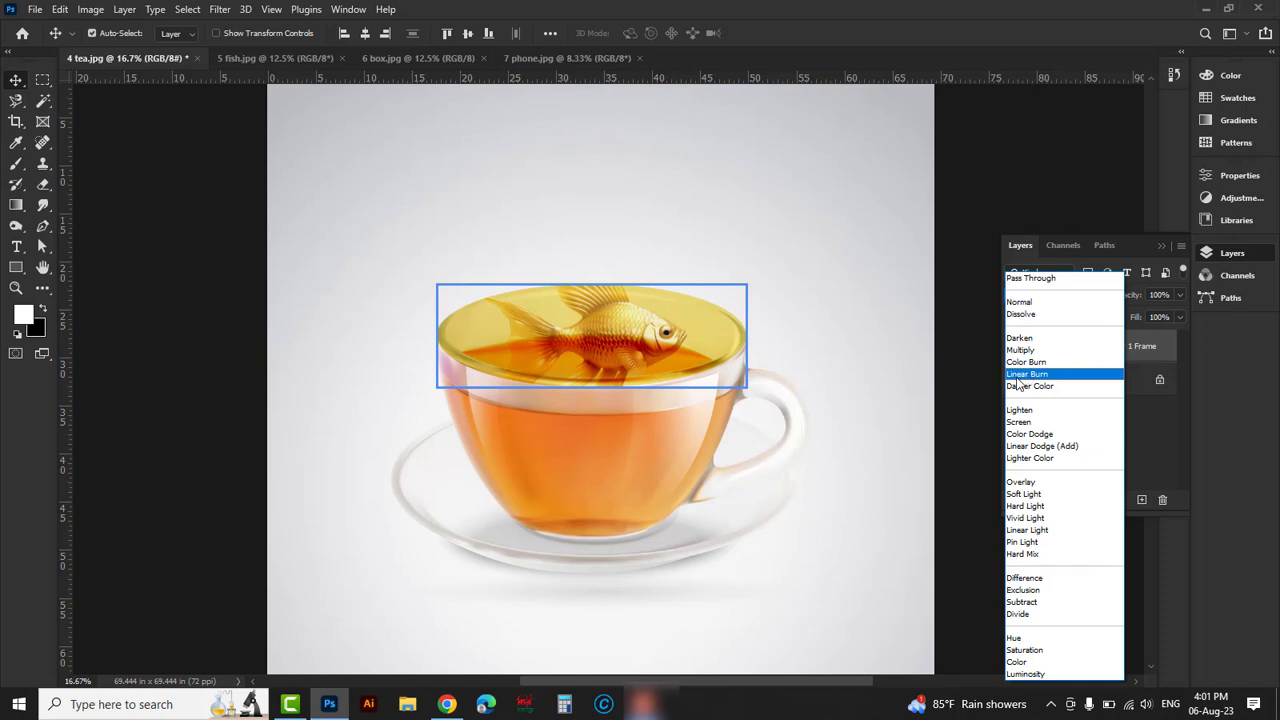
{"action": "left_click", "coordinate": [1044, 377]}
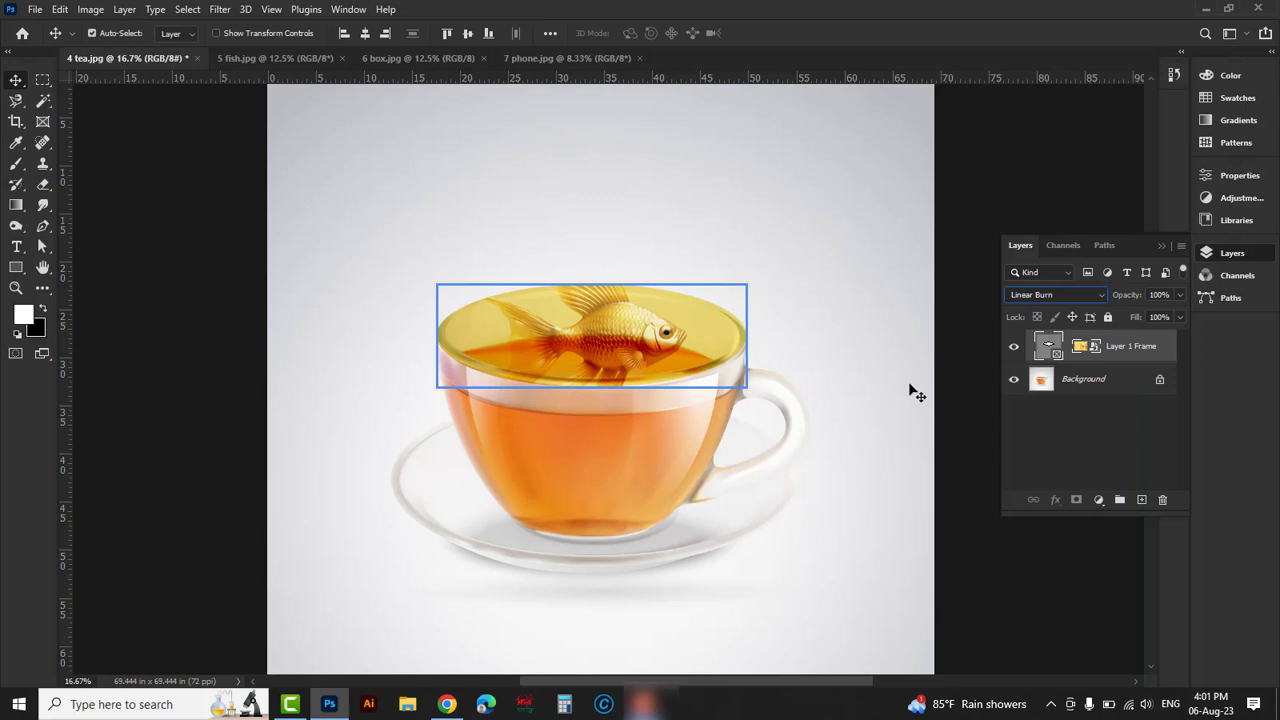
{"action": "left_click", "coordinate": [1080, 347]}
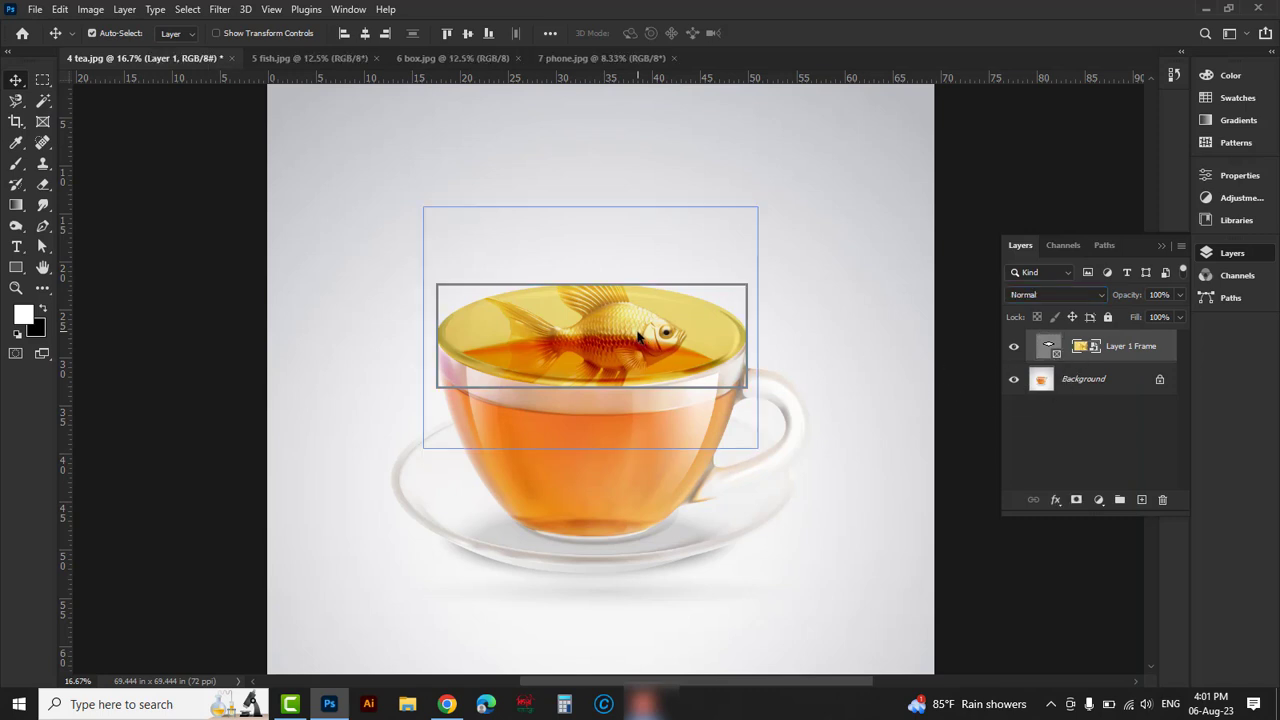
Step: Move the goldfish lower in the frame and rescale it to just over full size
{"action": "left_click_drag", "start_coordinate": [638, 336], "coordinate": [634, 372]}
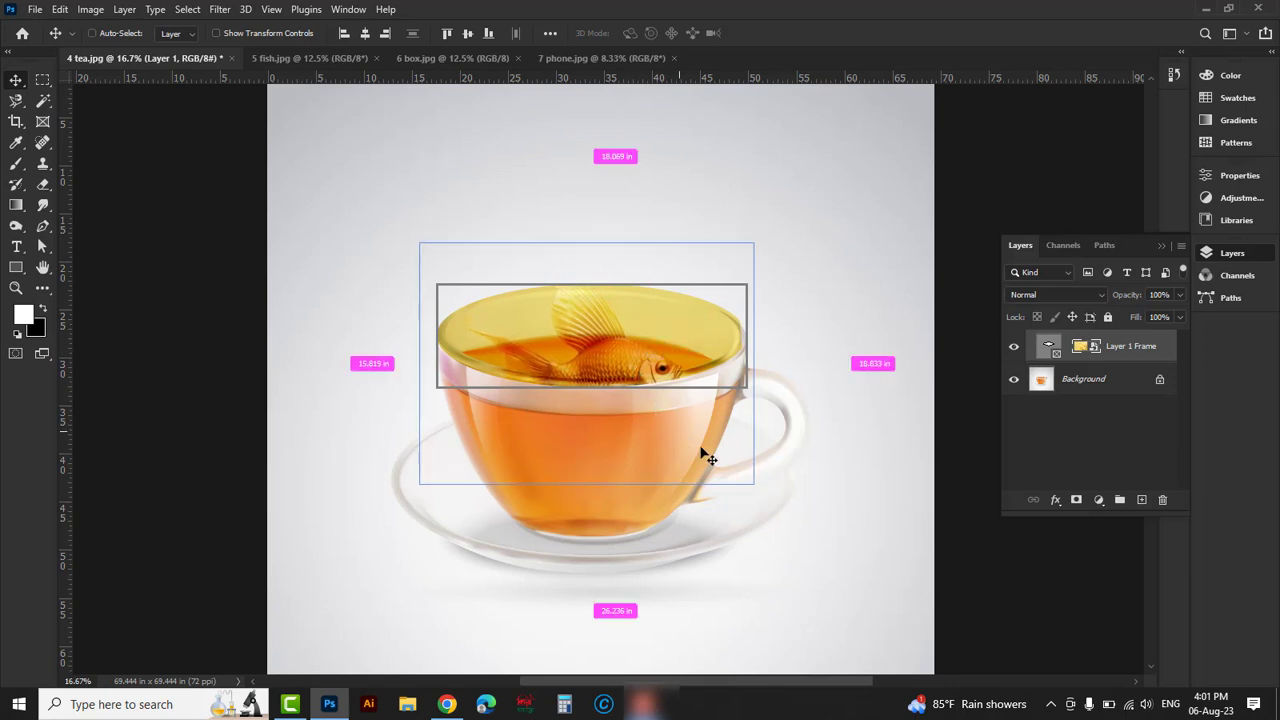
{"action": "key", "text": "ctrl+t"}
{"action": "left_click_drag", "start_coordinate": [753, 484], "coordinate": [694, 441]}
{"action": "mouse_move", "coordinate": [648, 352]}
{"action": "left_mouse_down"}
{"action": "mouse_move", "coordinate": [676, 360]}
{"action": "mouse_move", "coordinate": [670, 339]}
{"action": "left_mouse_up"}
{"action": "left_click_drag", "start_coordinate": [720, 433], "coordinate": [758, 454]}
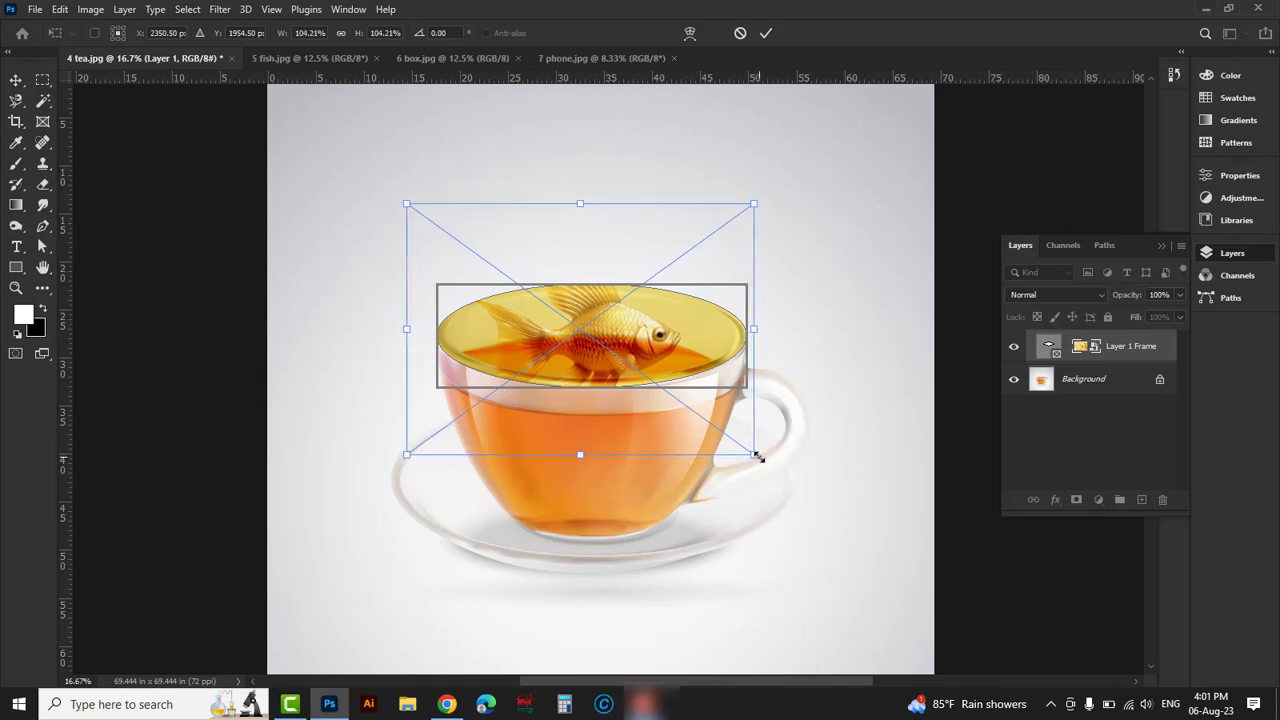
{"action": "left_click_drag", "start_coordinate": [690, 372], "coordinate": [689, 365]}
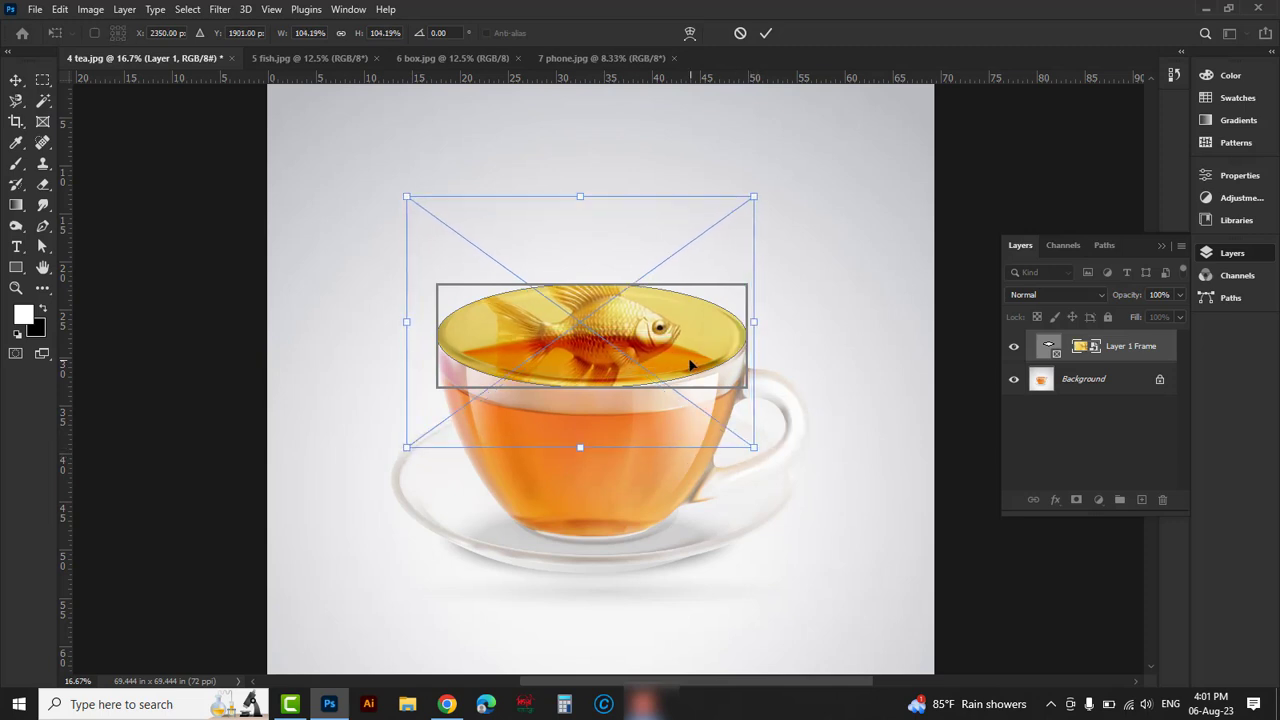
Step: Trim the goldfish's height to fit the tea surface, commit, then switch to 6 box.jpg
{"action": "left_click_drag", "start_coordinate": [582, 199], "coordinate": [587, 230]}
{"action": "left_click_drag", "start_coordinate": [582, 448], "coordinate": [583, 427]}
{"action": "left_click_drag", "start_coordinate": [625, 341], "coordinate": [626, 348]}
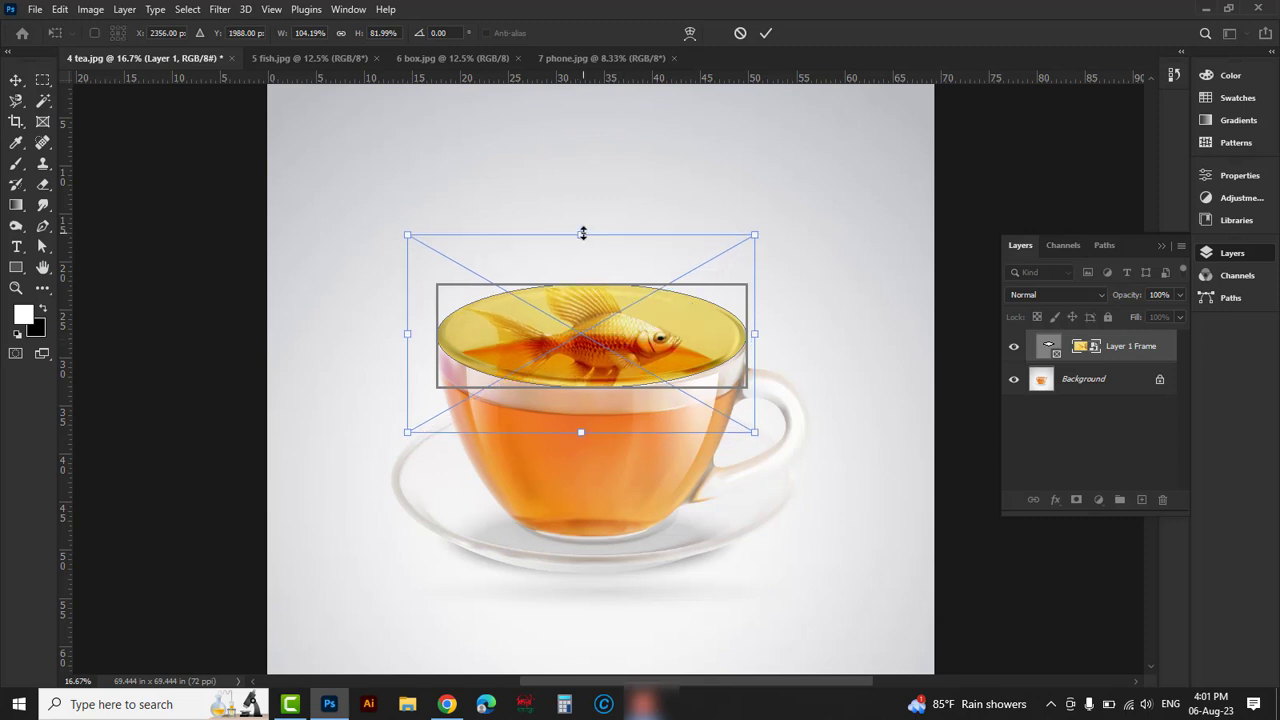
{"action": "left_click_drag", "start_coordinate": [583, 234], "coordinate": [584, 223]}
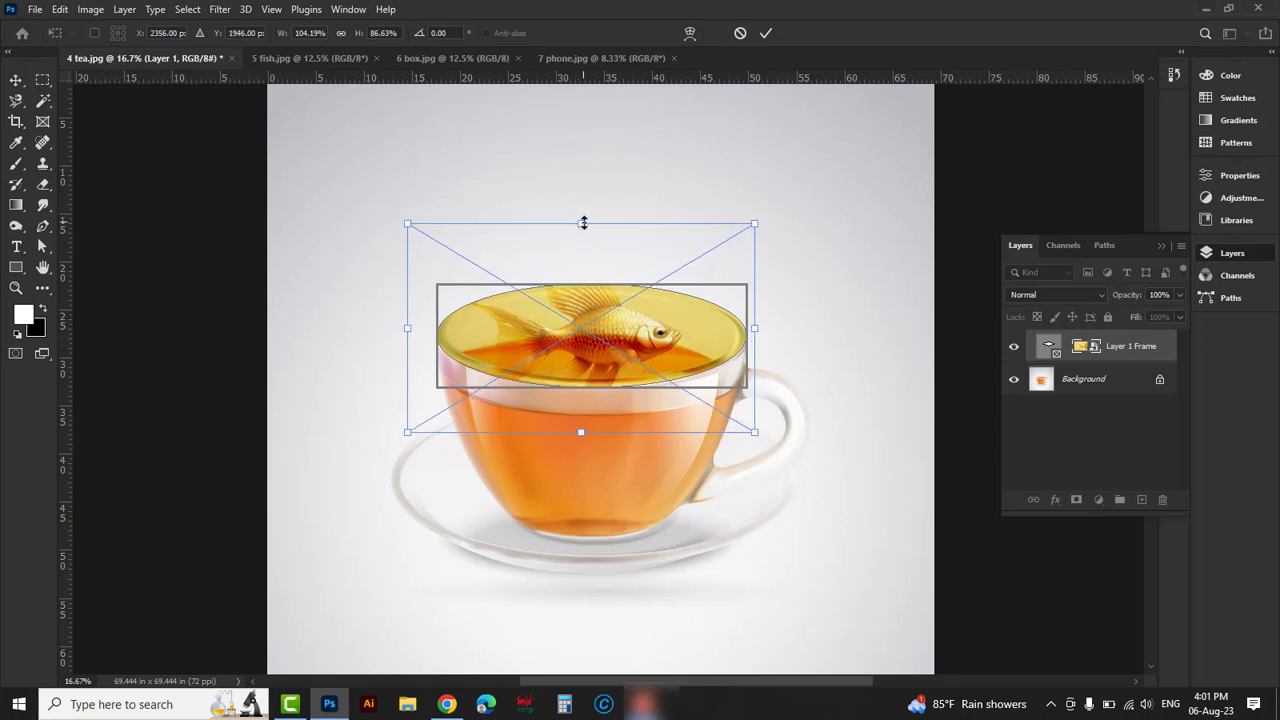
{"action": "left_click", "coordinate": [766, 33]}
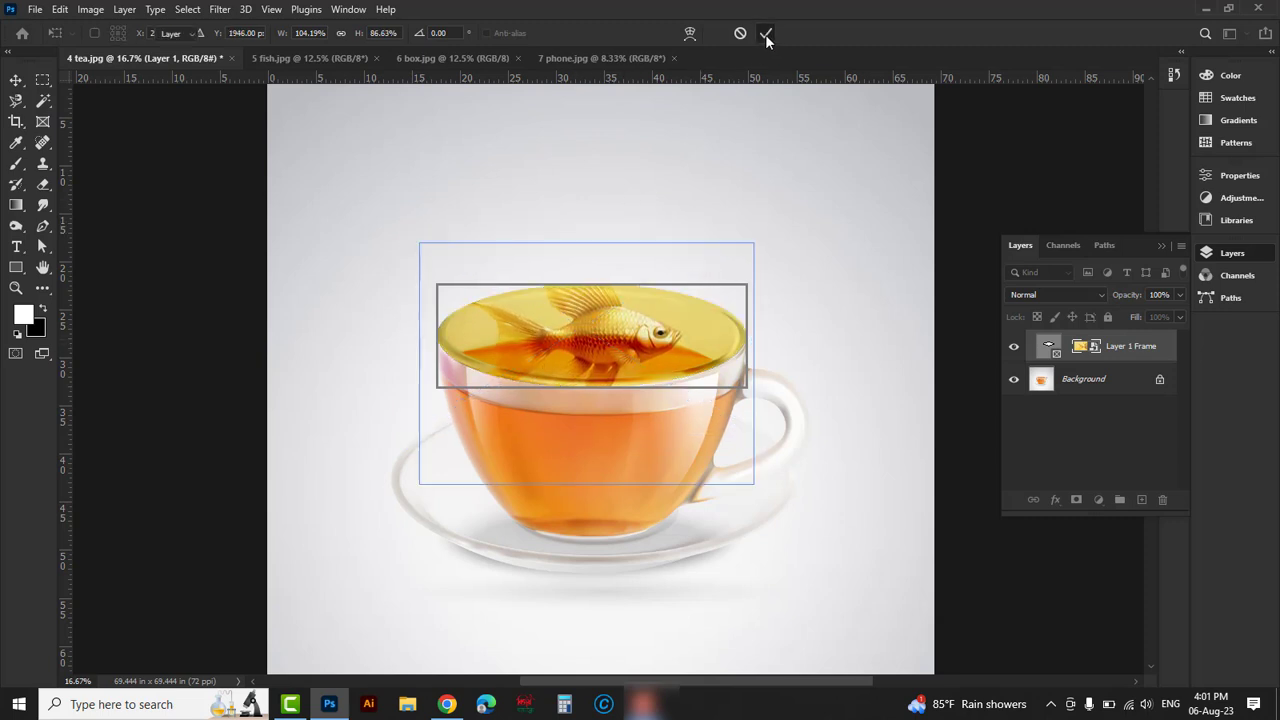
{"action": "left_click", "coordinate": [846, 344]}
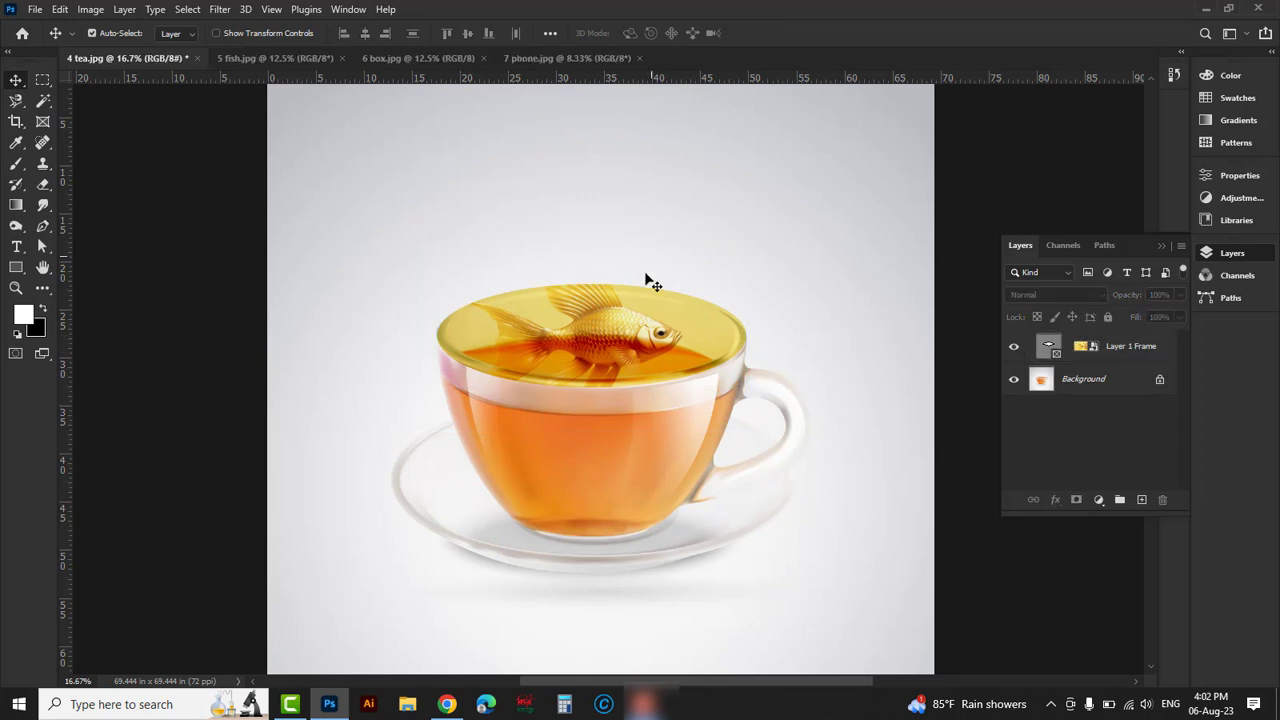
{"action": "left_click", "coordinate": [406, 62]}
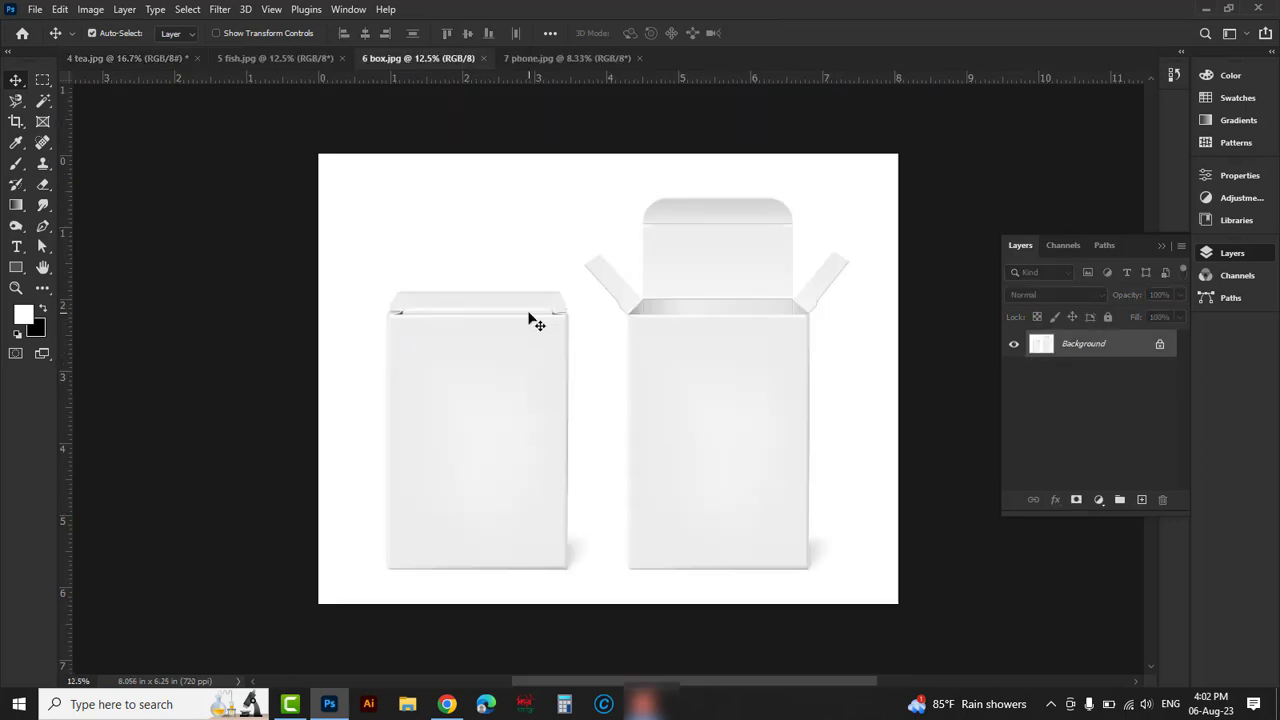
Step: Draw a rectangular Frame 1, about 2.478 × 3.518 in, over the left box's front face
{"action": "left_click", "coordinate": [43, 122]}
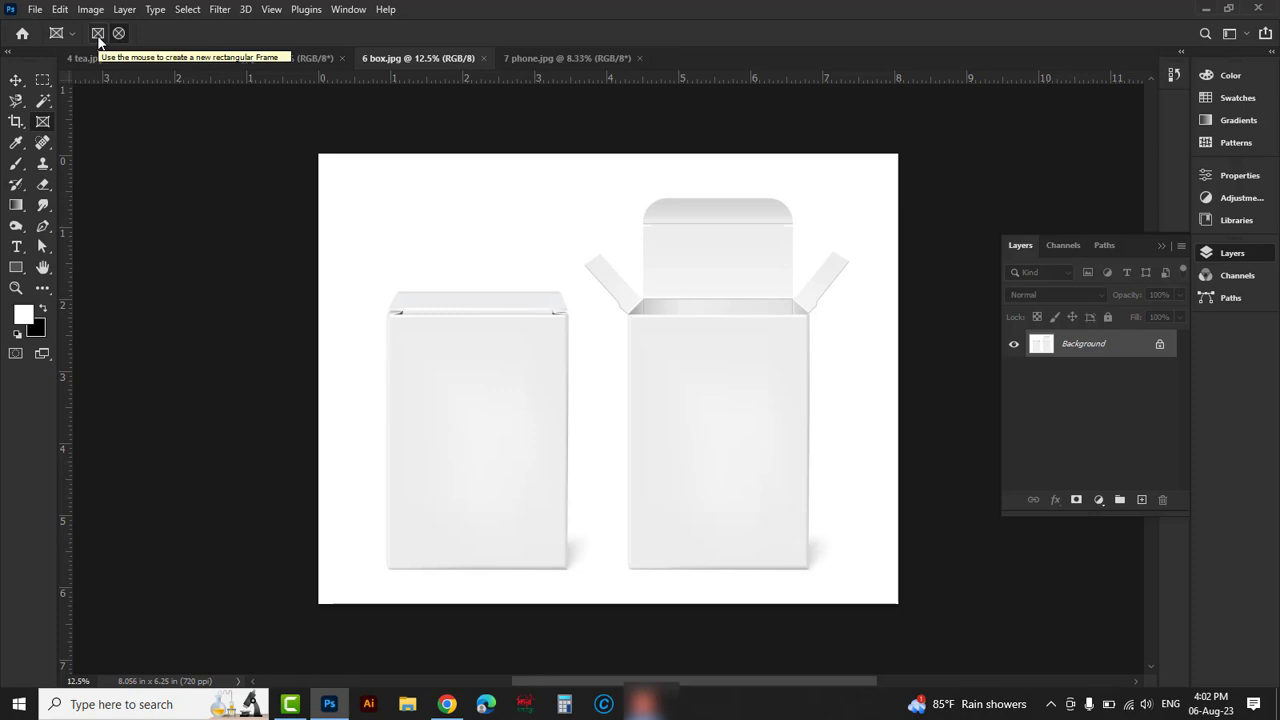
{"action": "left_click_drag", "start_coordinate": [390, 314], "coordinate": [570, 568]}
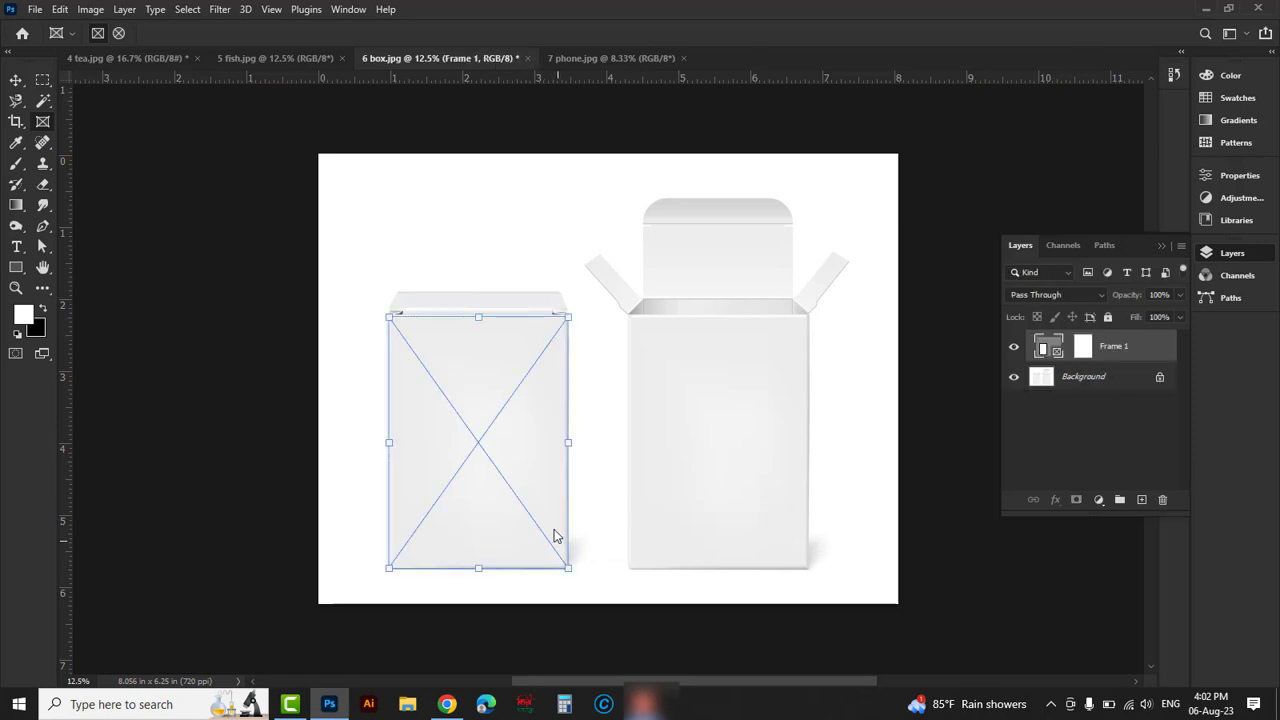
{"action": "left_click", "coordinate": [584, 58]}
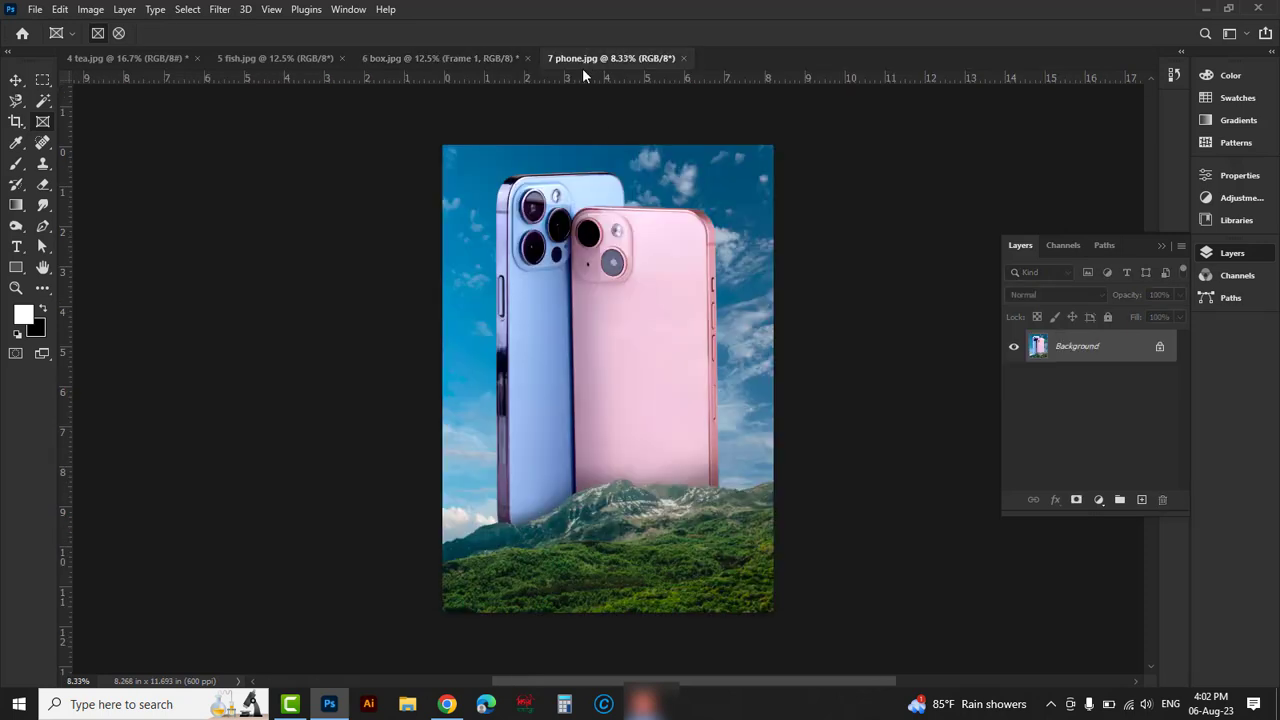
{"action": "left_click", "coordinate": [15, 80]}
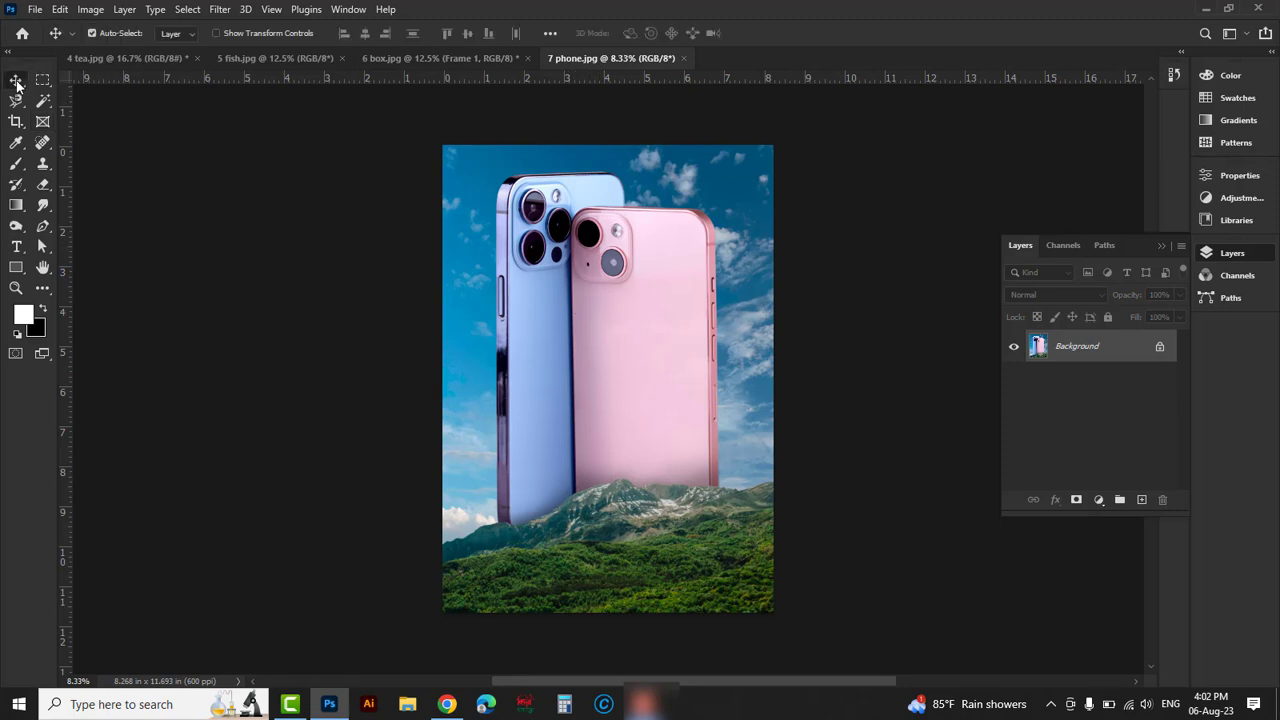
{"action": "scroll", "coordinate": [645, 345], "scroll_direction": "up", "scroll_amount": 1}
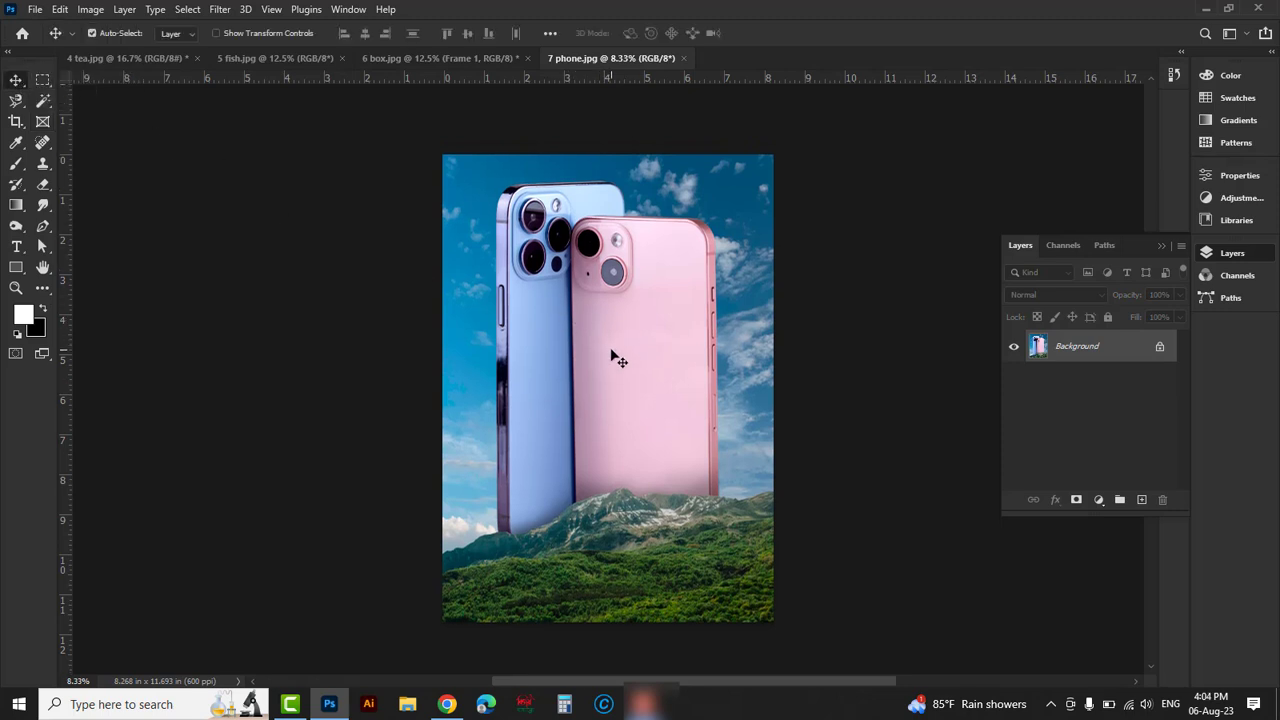
{"action": "scroll", "coordinate": [420, 120], "scroll_direction": "up", "scroll_amount": 1}
{"action": "left_click", "coordinate": [395, 58]}
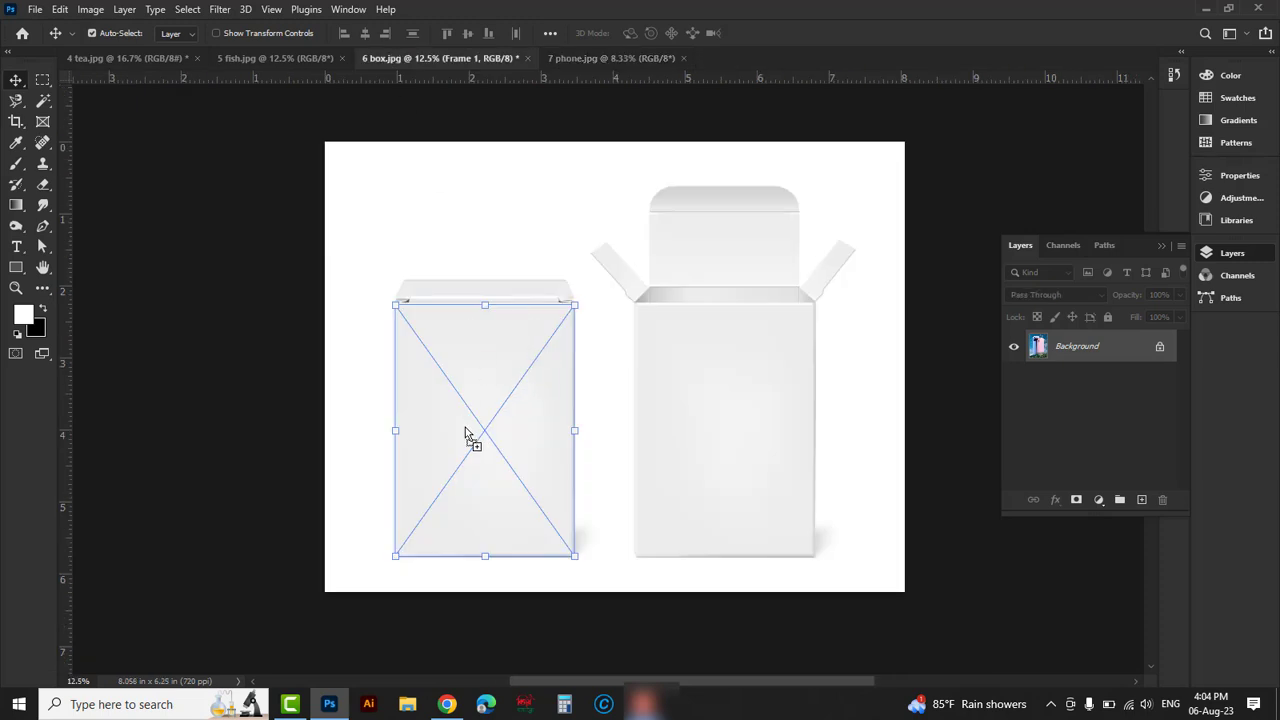
Step: Place the two-phone image into Frame 1 and scale it to about 37% on the box front
{"action": "left_click_drag", "start_coordinate": [465, 428], "coordinate": [465, 428]}
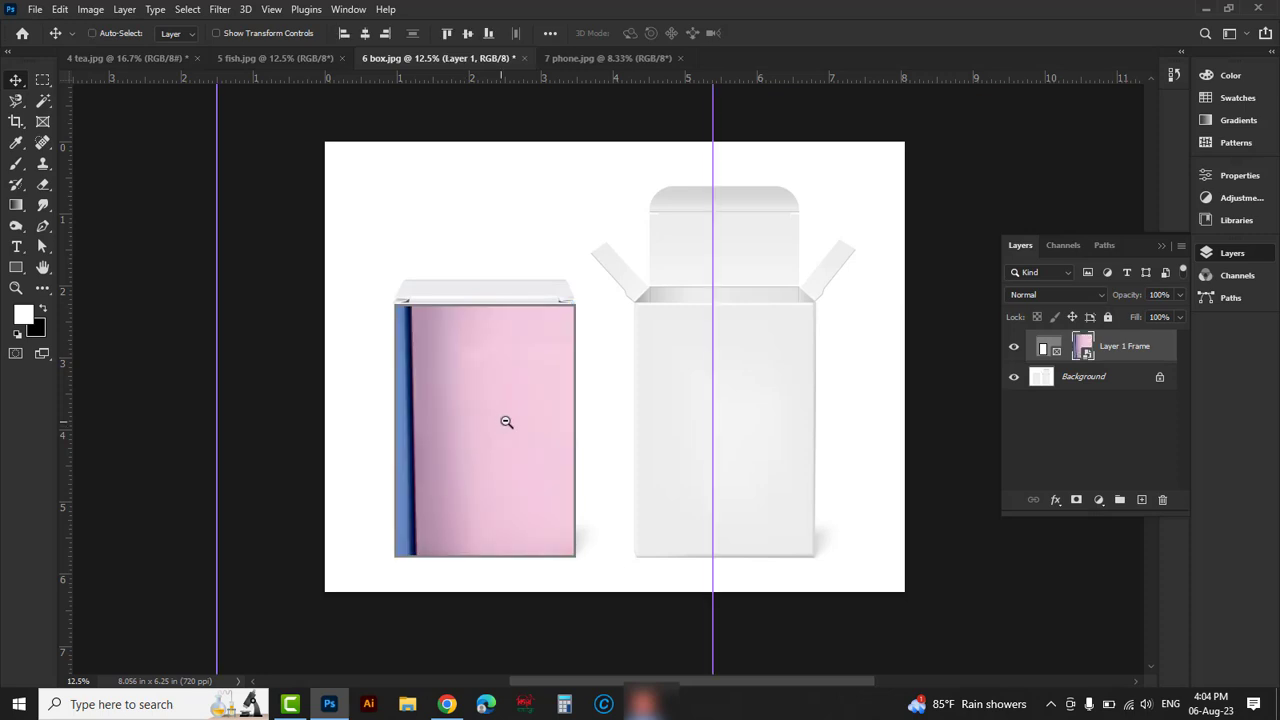
{"action": "left_click", "coordinate": [505, 418], "text": "ctrl+alt"}
{"action": "left_click", "coordinate": [506, 416], "text": "ctrl+alt"}
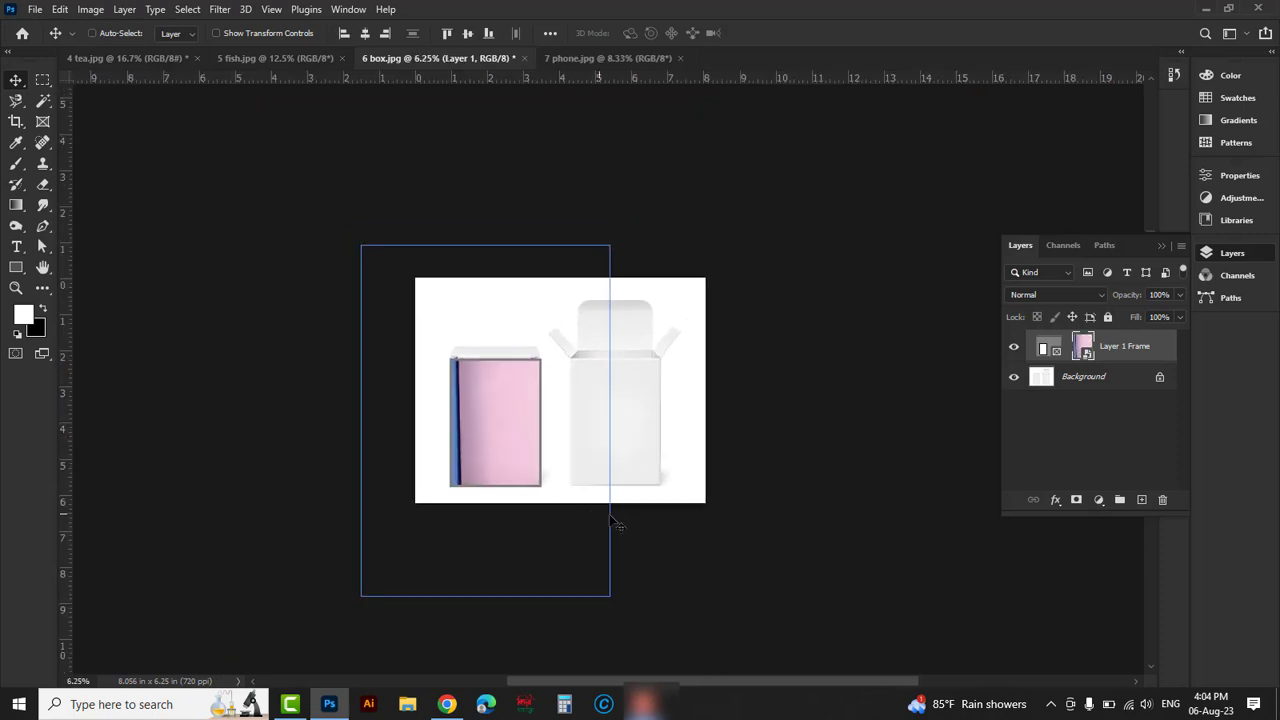
{"action": "key", "text": "ctrl+t"}
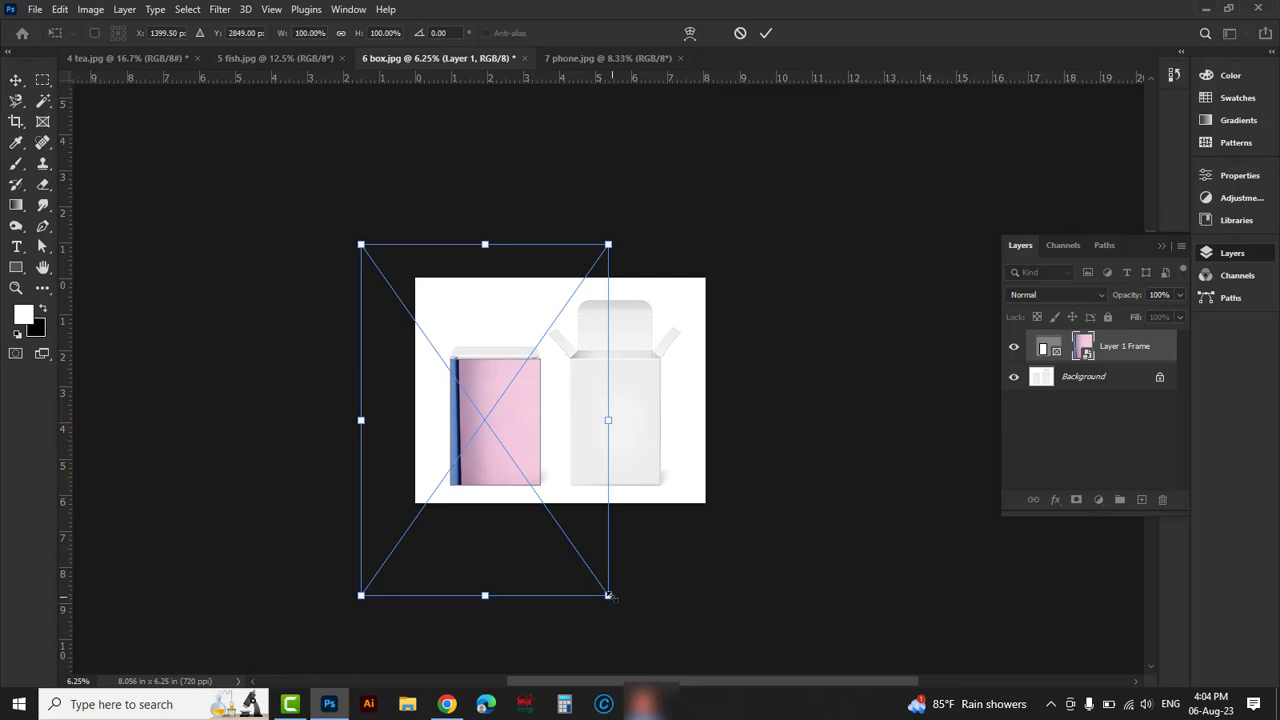
{"action": "left_click_drag", "start_coordinate": [608, 597], "coordinate": [528, 481]}
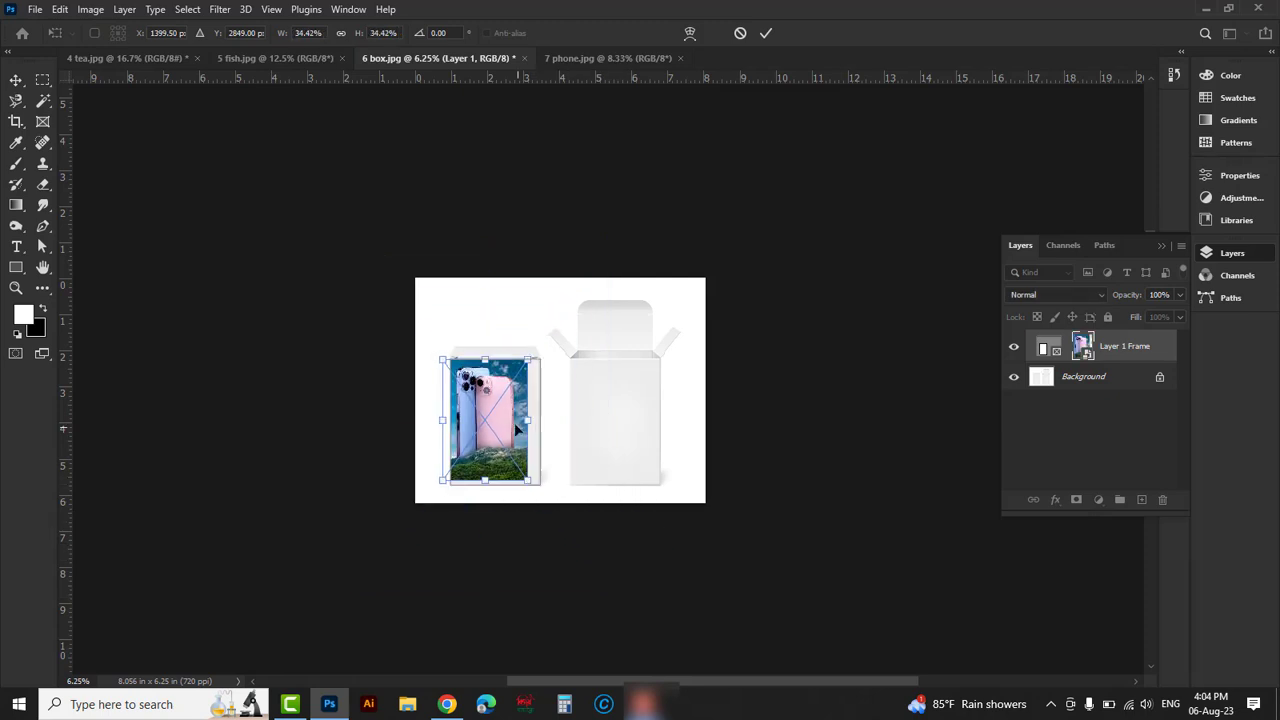
{"action": "left_click", "coordinate": [510, 423], "text": "ctrl"}
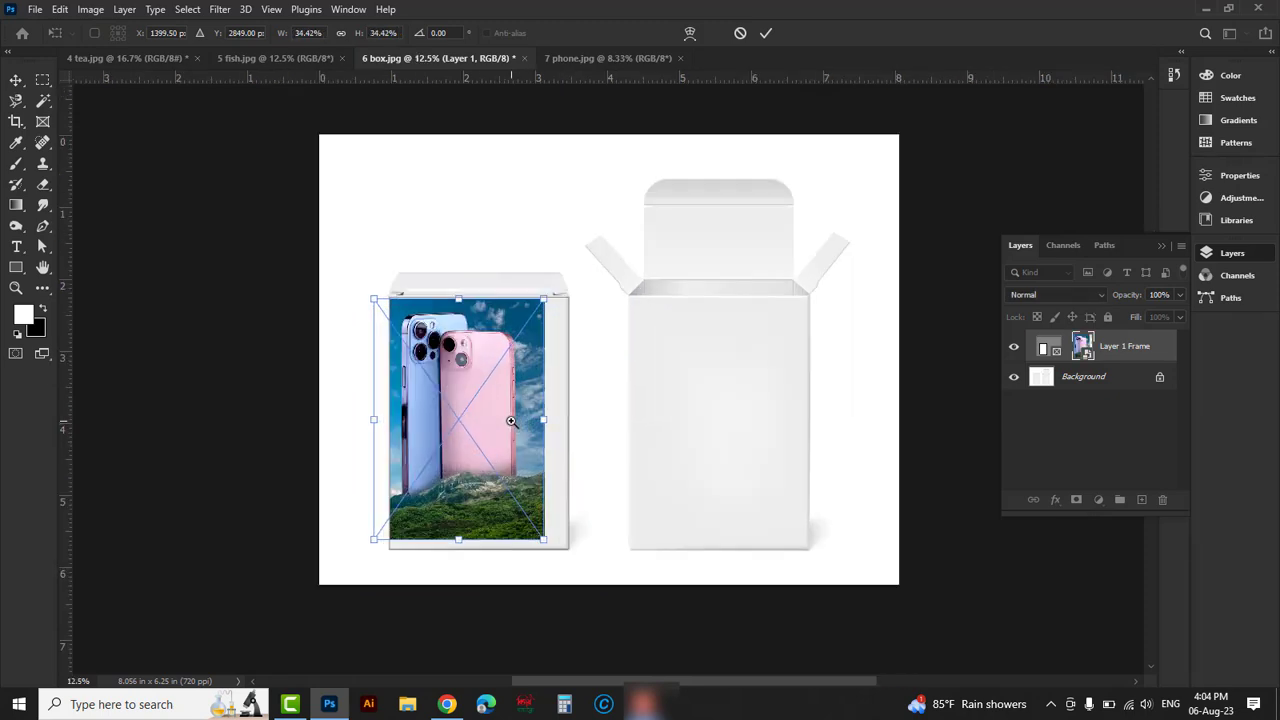
{"action": "left_click", "coordinate": [511, 421], "text": "ctrl"}
{"action": "left_click_drag", "start_coordinate": [480, 401], "coordinate": [507, 395]}
{"action": "left_click_drag", "start_coordinate": [578, 582], "coordinate": [593, 603]}
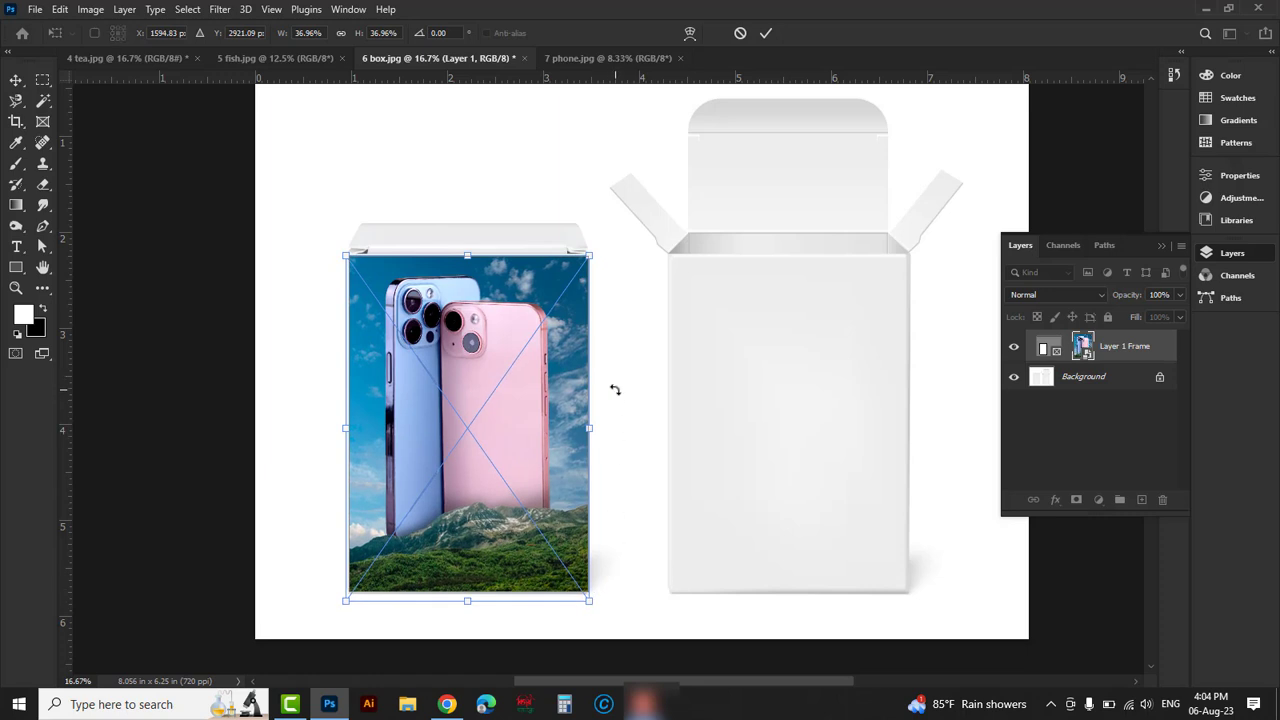
{"action": "key", "text": "Return"}
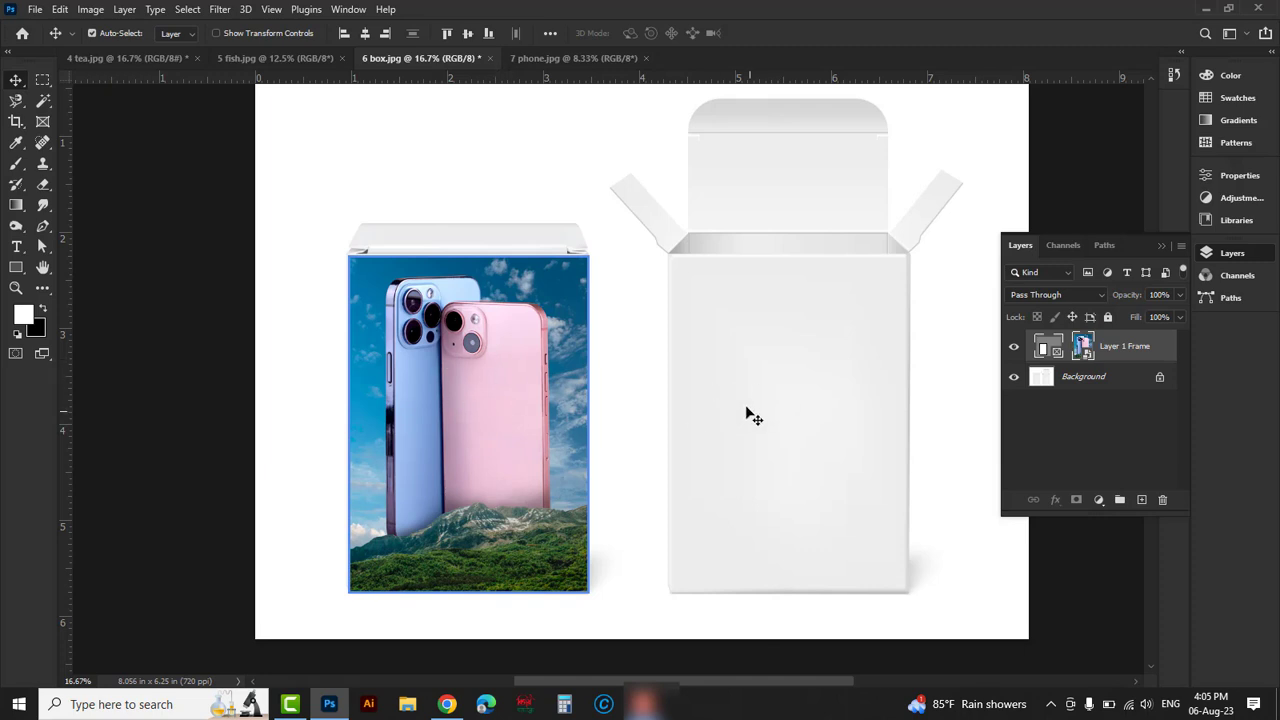
Step: Alt-drag a duplicate of the phone frame onto the right box's front as Layer 1 copy
{"action": "left_click_drag", "start_coordinate": [509, 406], "coordinate": [740, 396]}
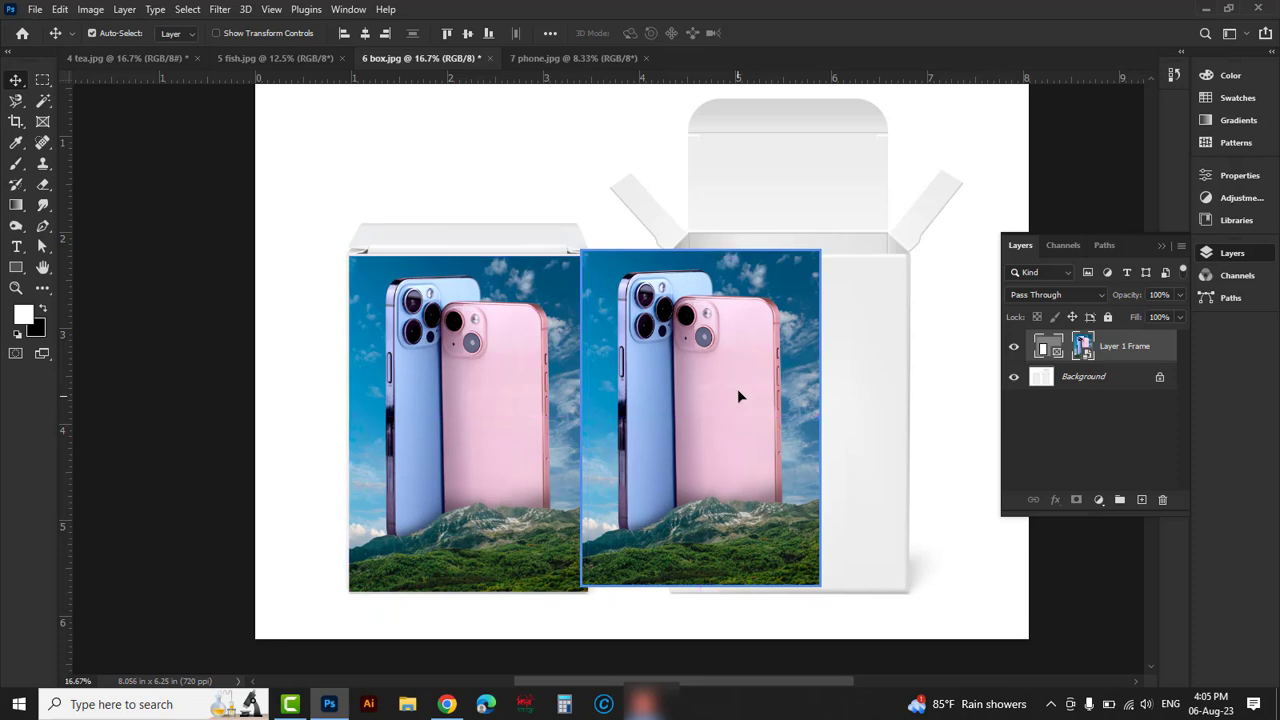
{"action": "key", "text": "ctrl+z"}
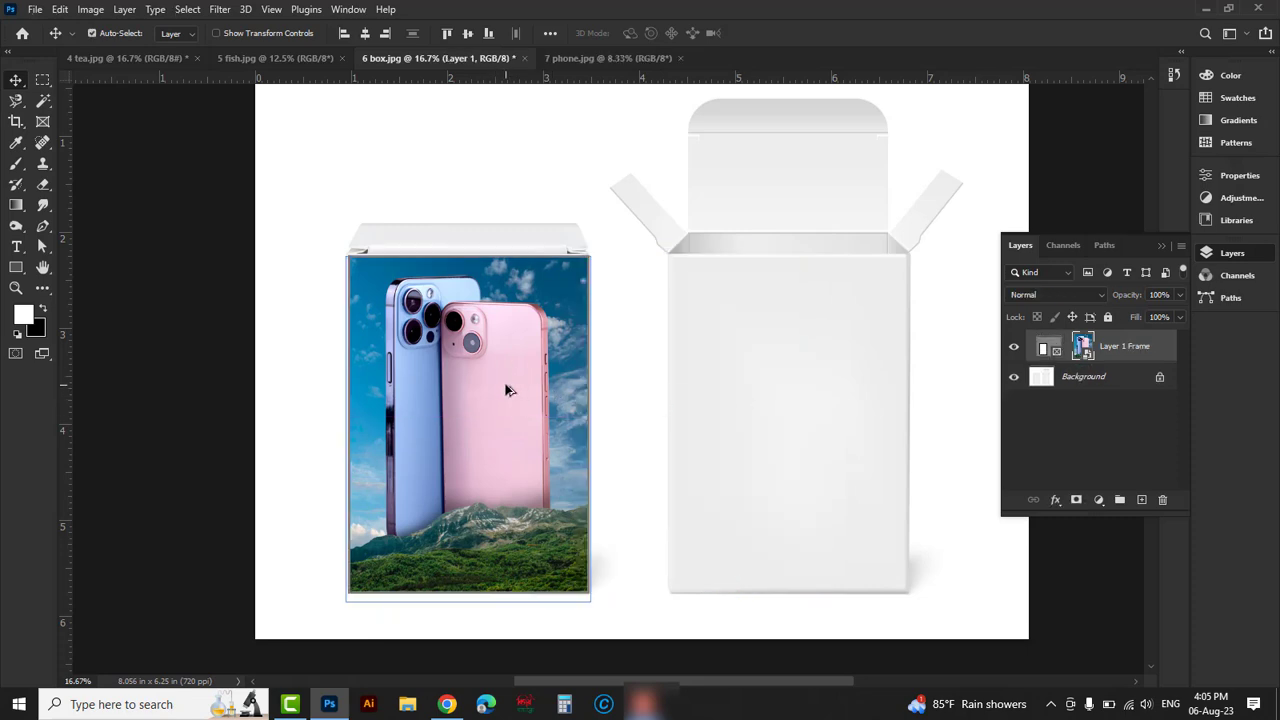
{"action": "left_click_drag", "start_coordinate": [506, 390], "coordinate": [824, 385]}
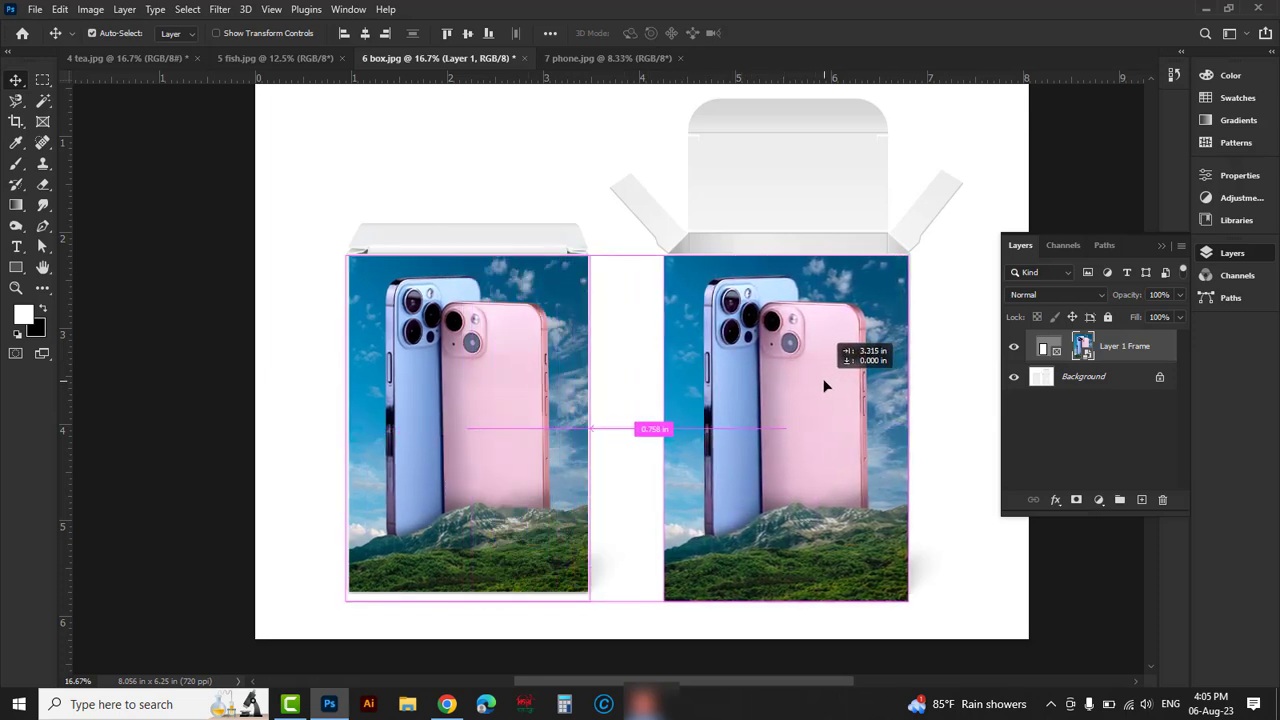
{"action": "left_click_drag", "start_coordinate": [824, 385], "coordinate": [824, 385]}
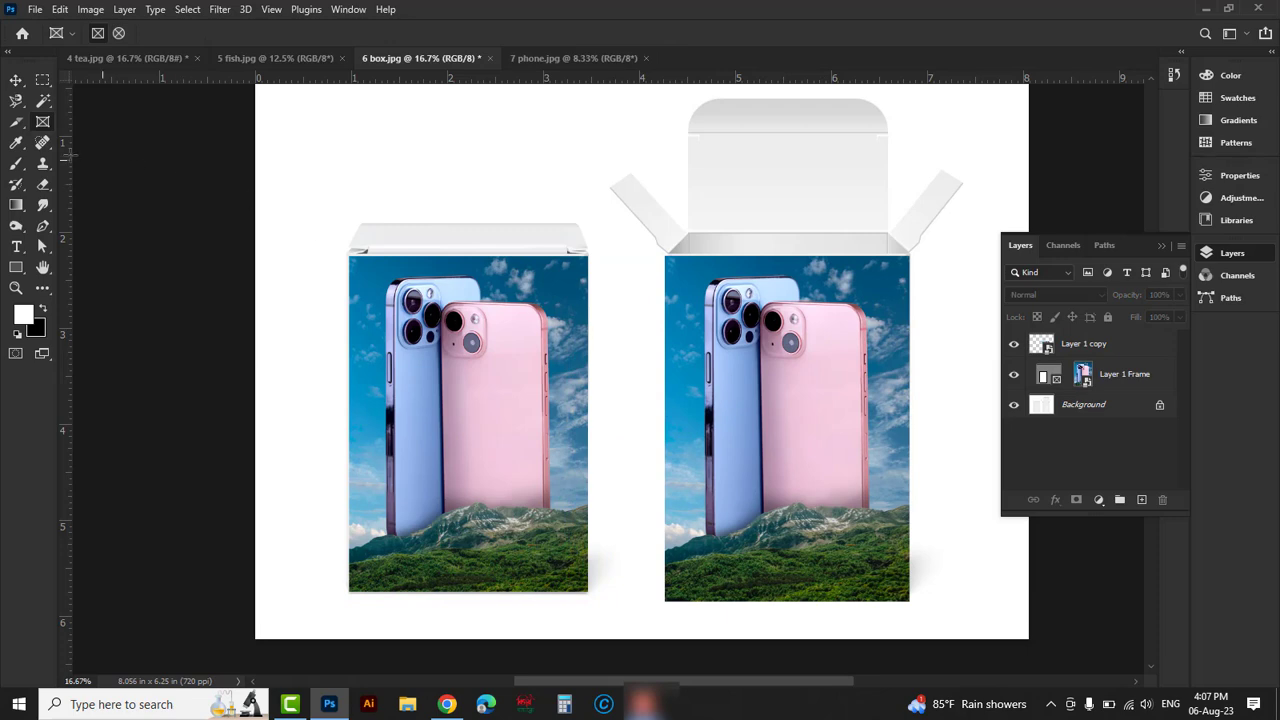
{"action": "left_click", "coordinate": [16, 122]}
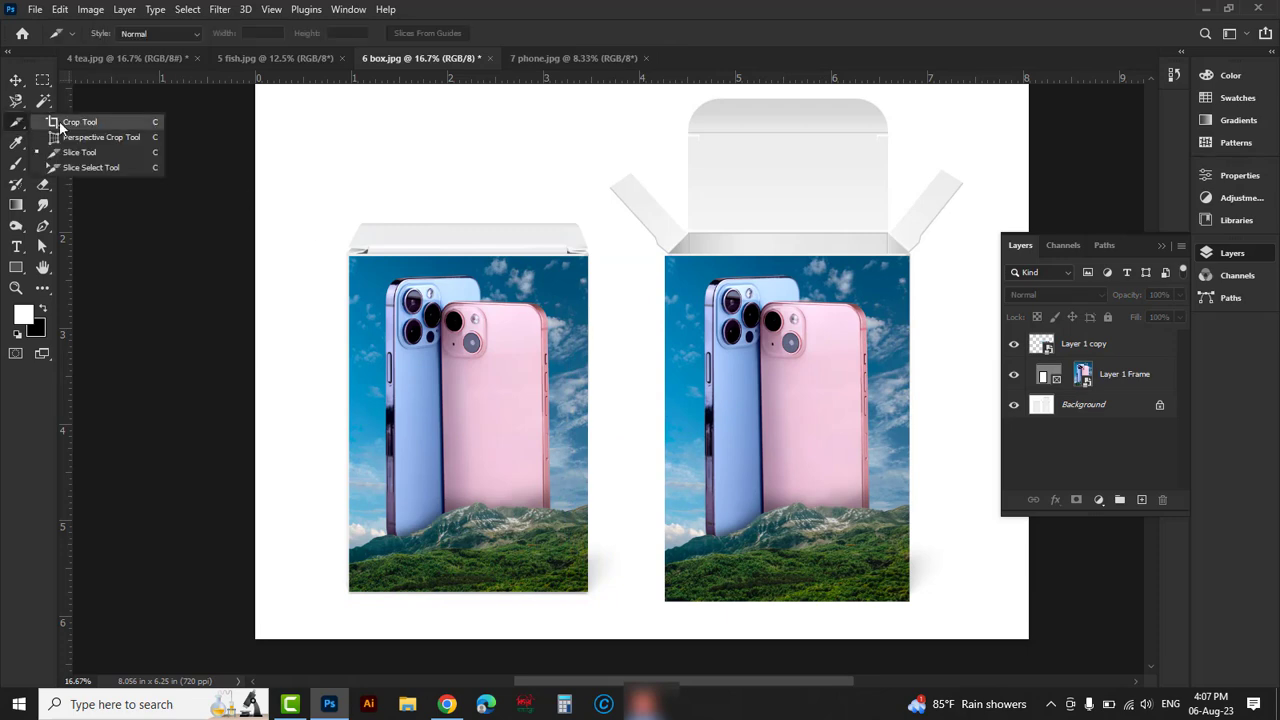
Step: Choose the Slice Select Tool from the crop tool group
{"action": "left_click", "coordinate": [90, 167]}
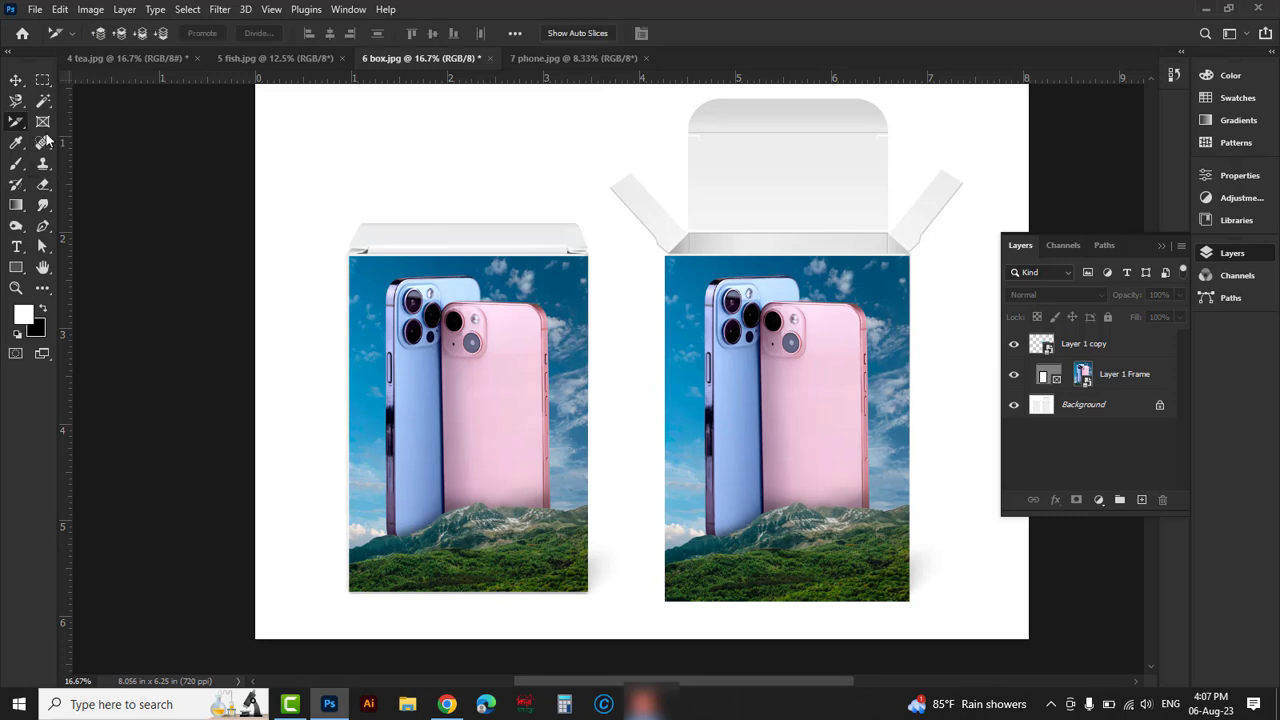